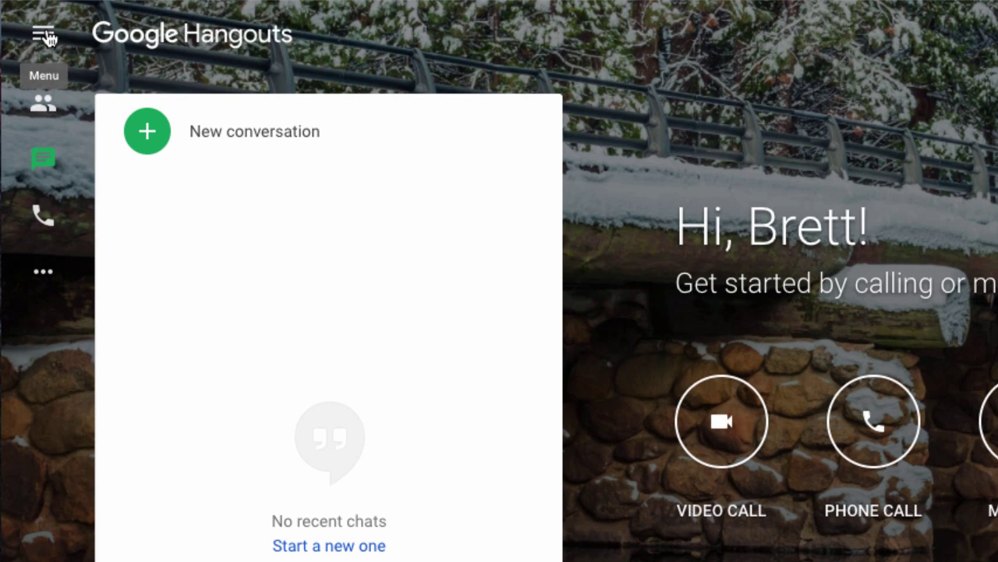
Step: Open Hangouts Settings from the hamburger navigation menu
click(45, 35)
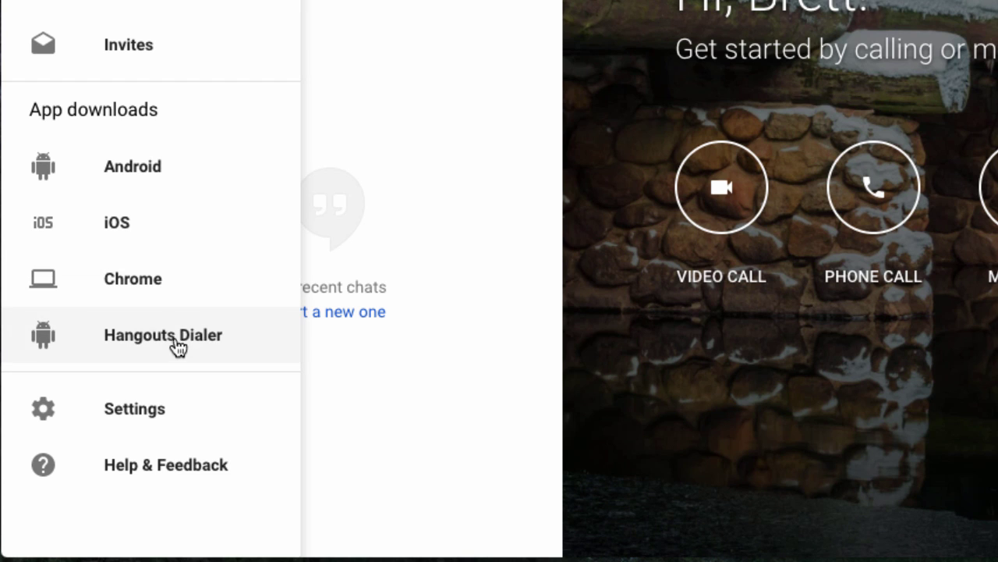
click(174, 427)
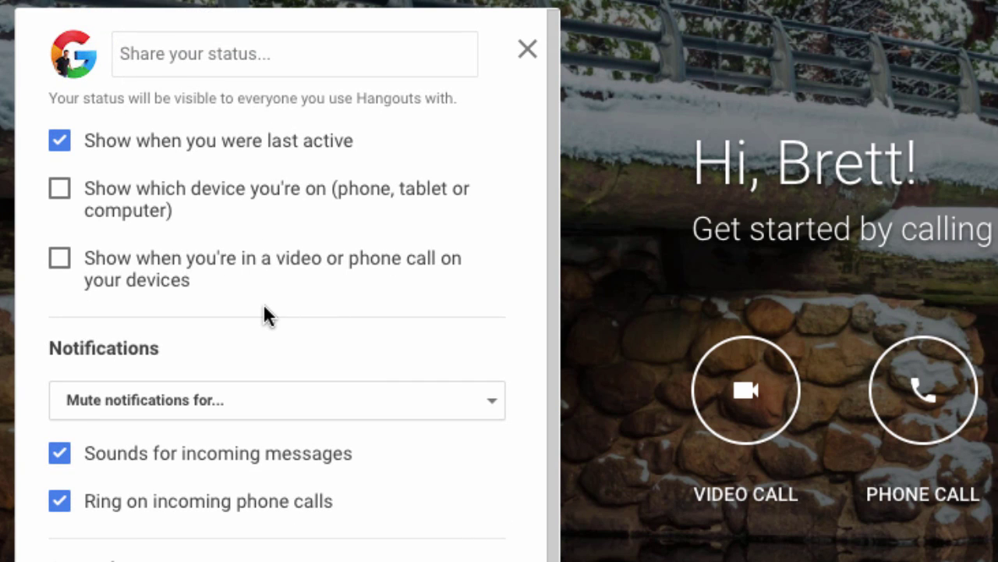
scroll(264, 315, down, 3)
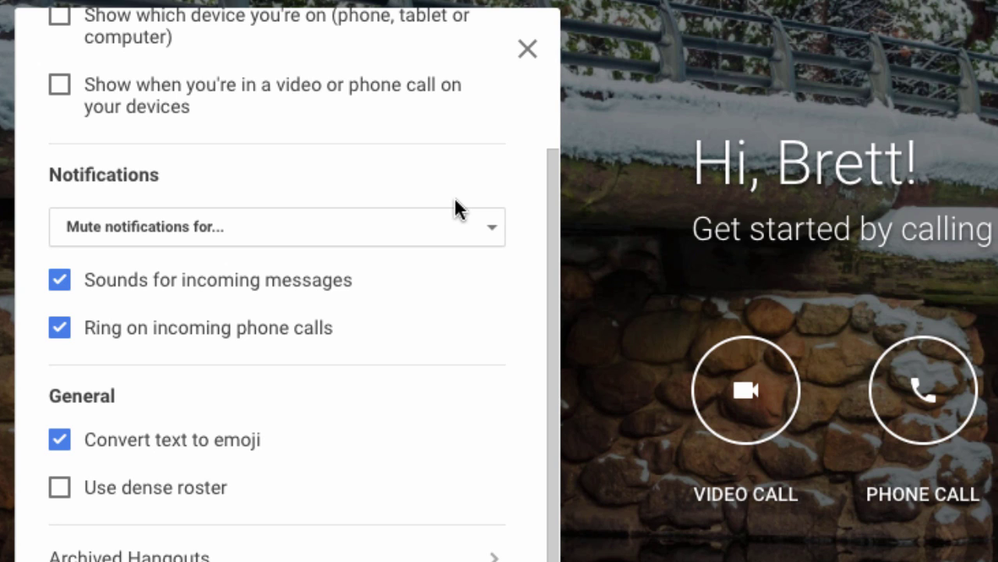
click(491, 233)
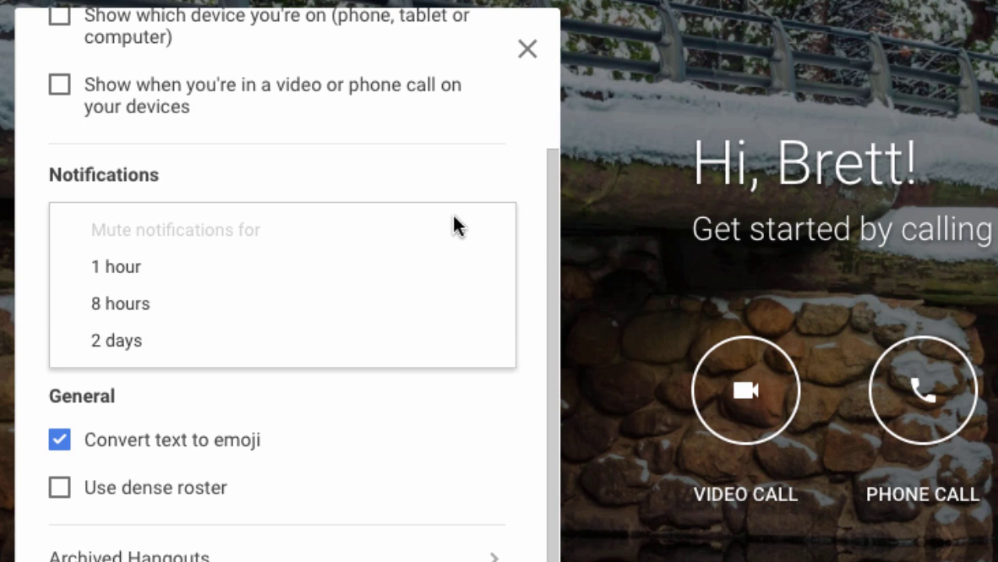
click(472, 154)
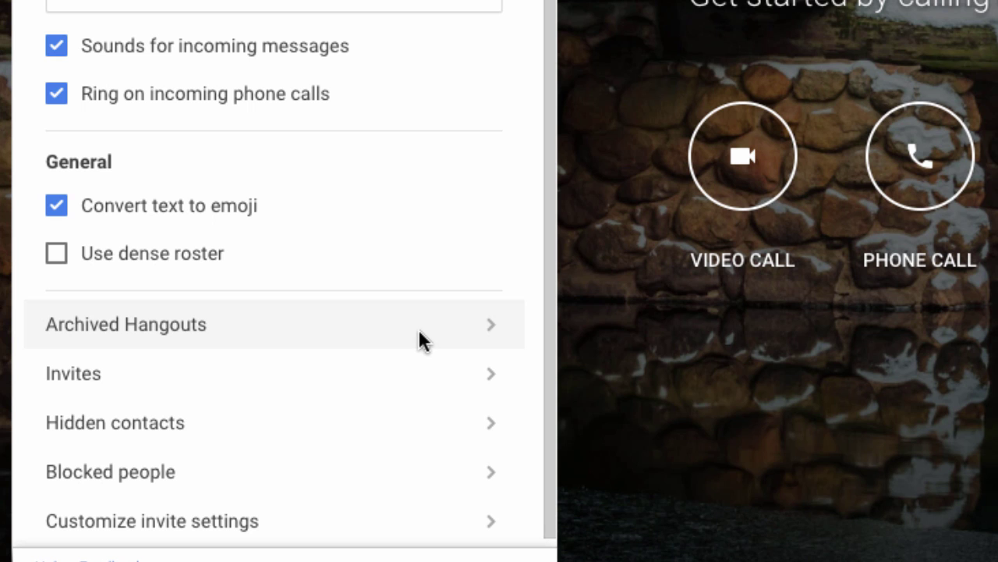
click(281, 328)
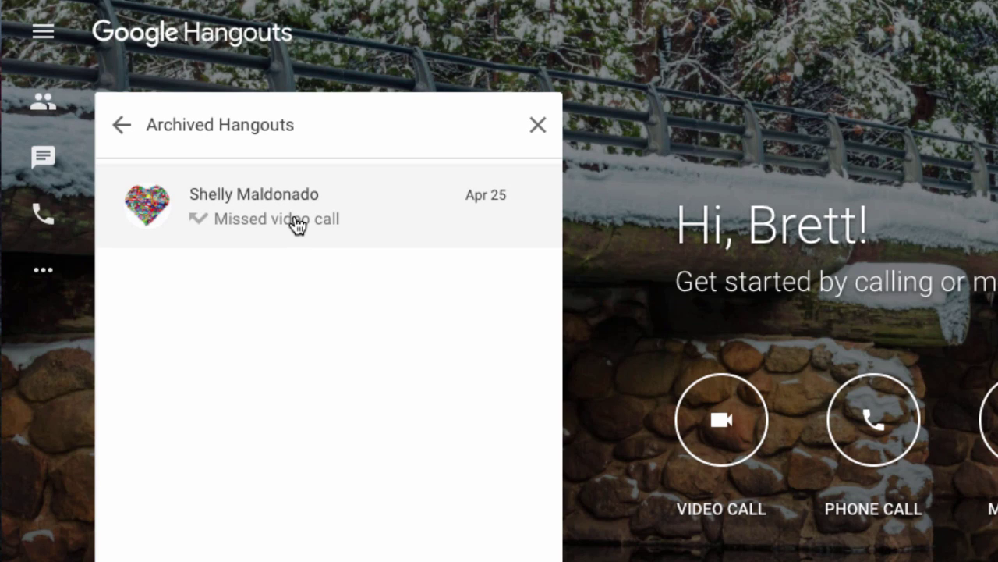
click(122, 130)
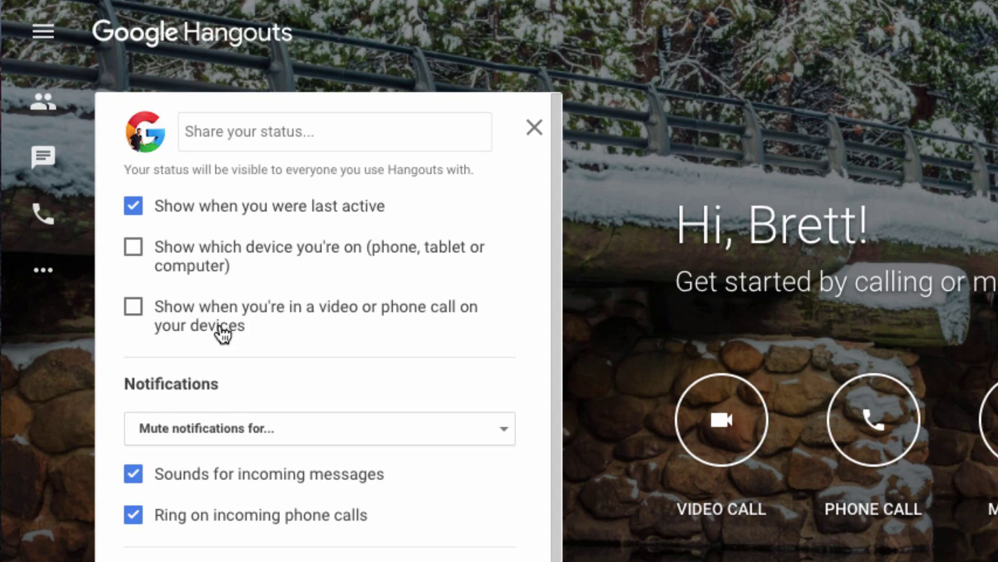
scroll(286, 542, down, 2)
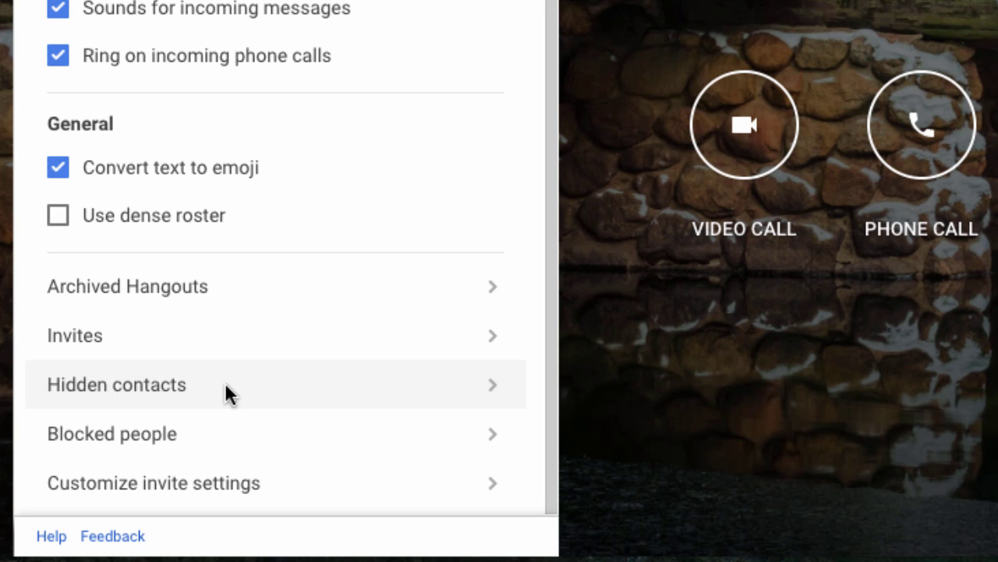
click(301, 439)
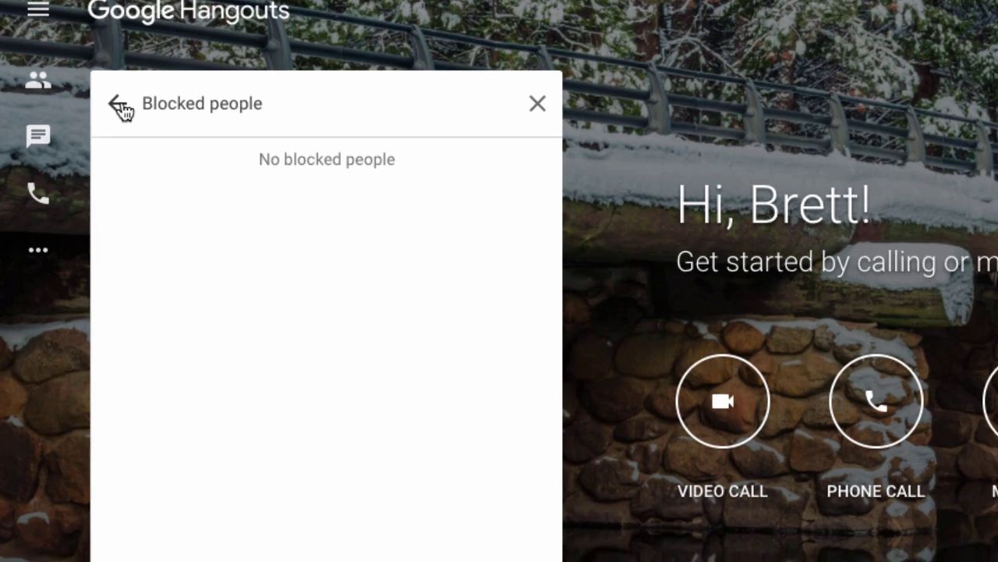
click(121, 122)
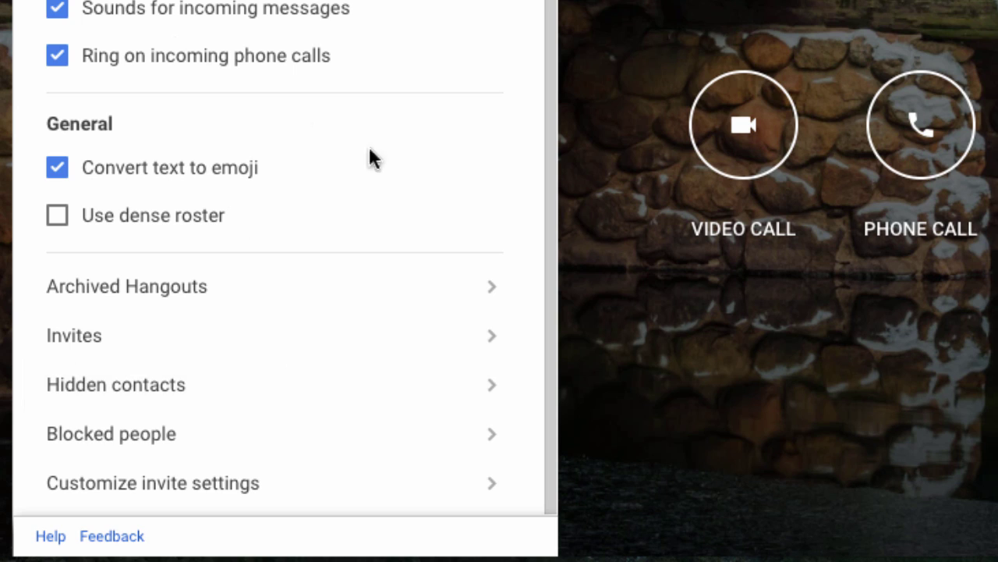
scroll(368, 156, up, 3)
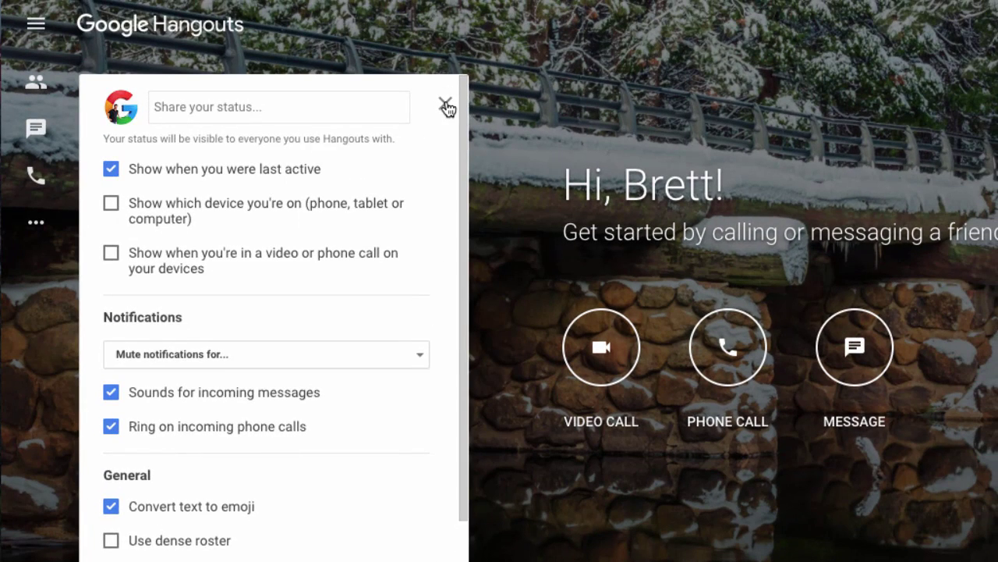
Step: Close the settings panel, then open and close the navigation menu twice
click(452, 79)
click(36, 26)
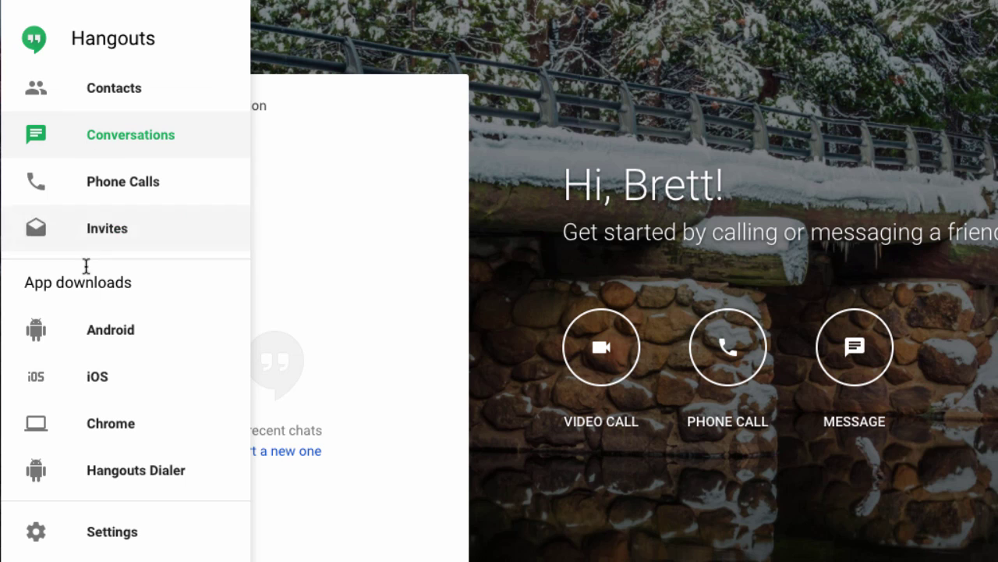
click(302, 56)
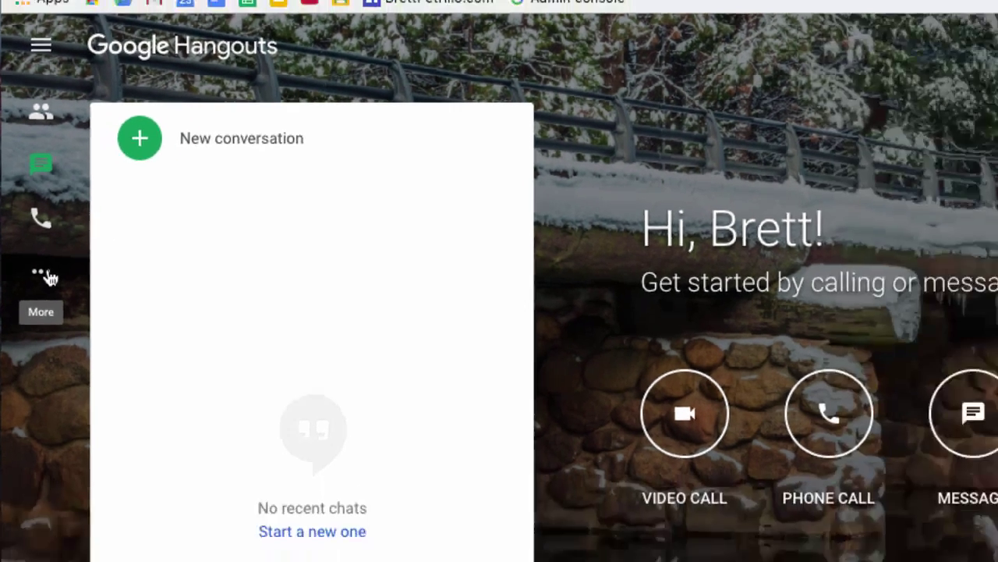
click(48, 278)
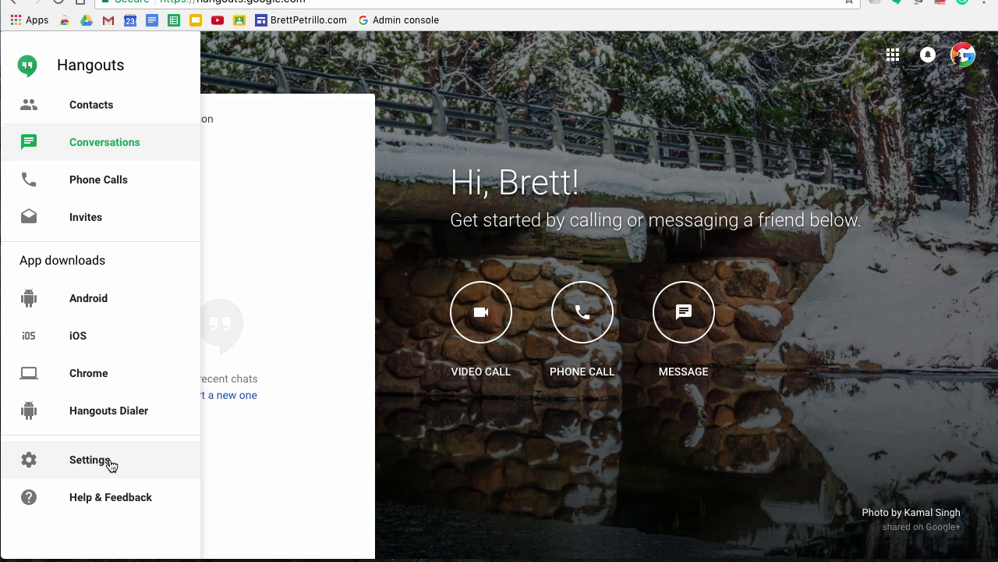
click(235, 78)
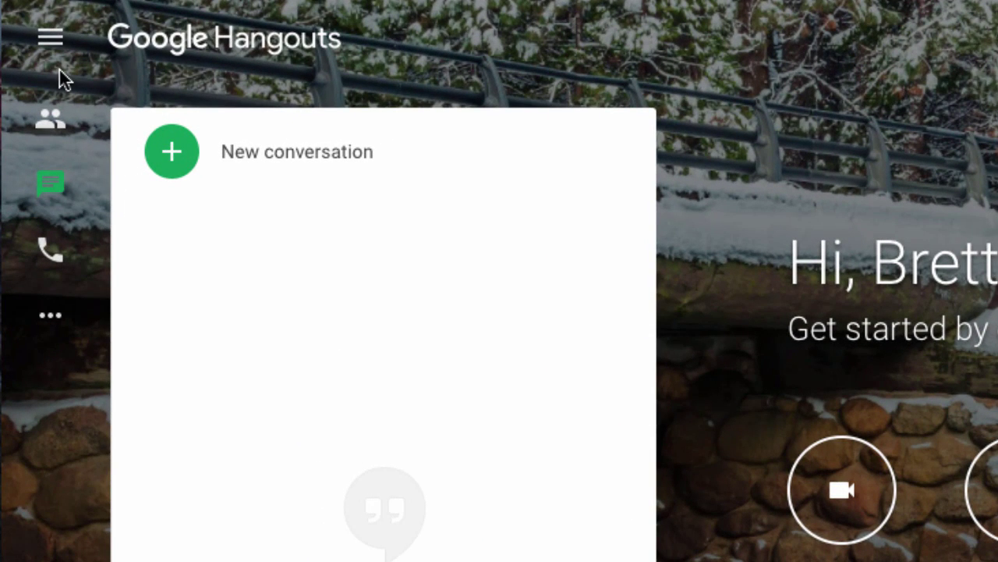
Step: Browse the Contacts and Conversations lists, ending on the Phone Calls list
click(58, 126)
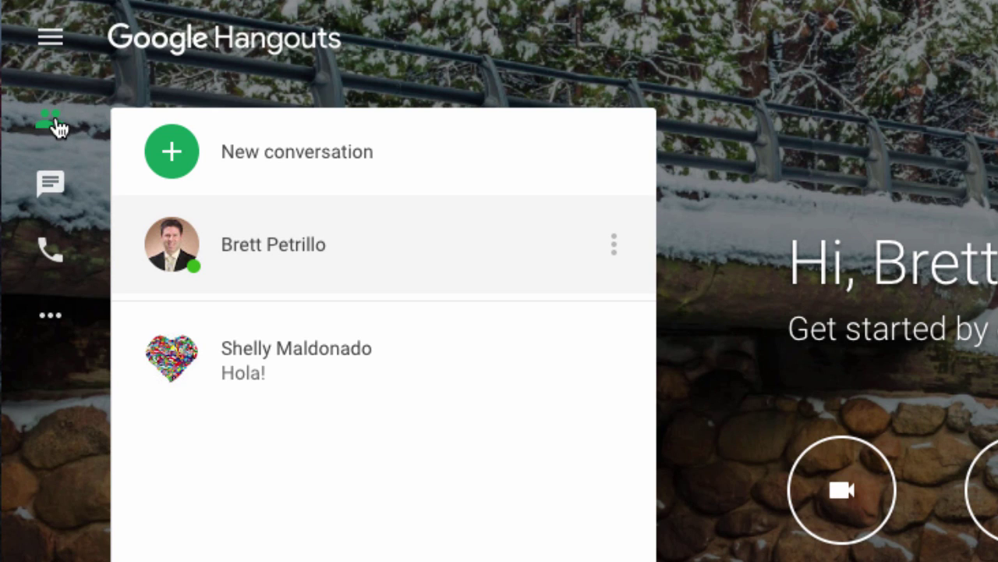
click(65, 195)
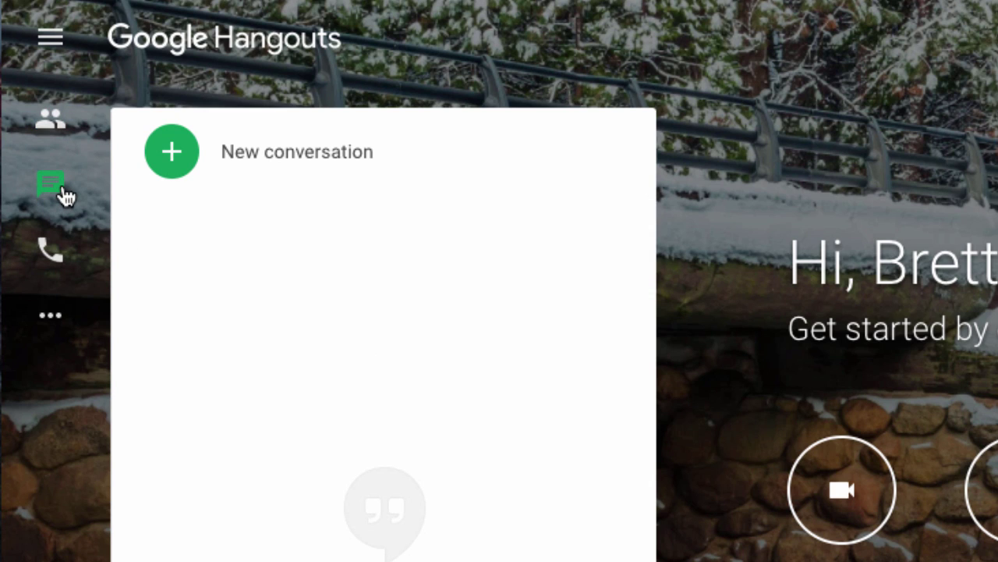
click(56, 252)
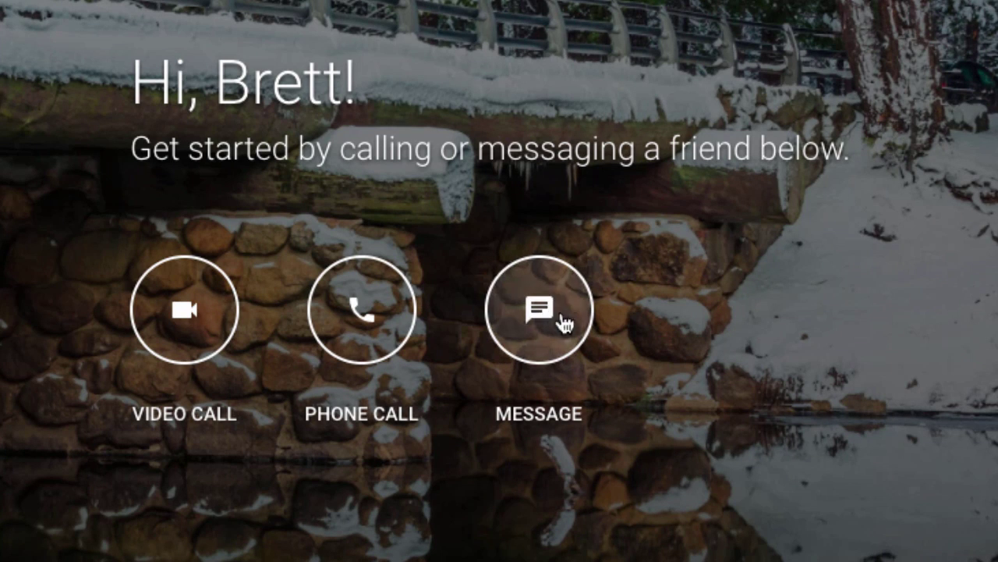
Step: Start a new message with the home screen's MESSAGE button
click(524, 330)
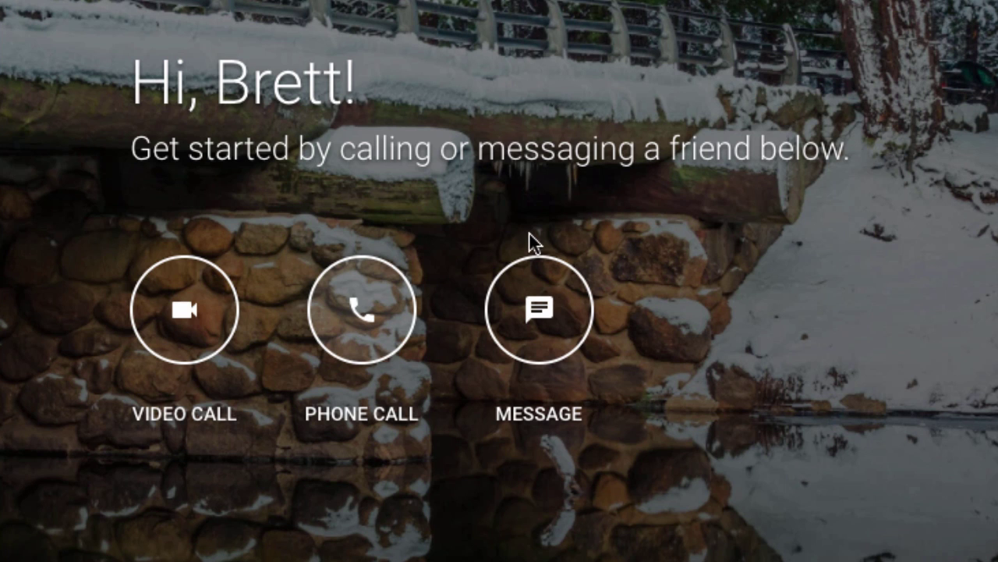
click(542, 326)
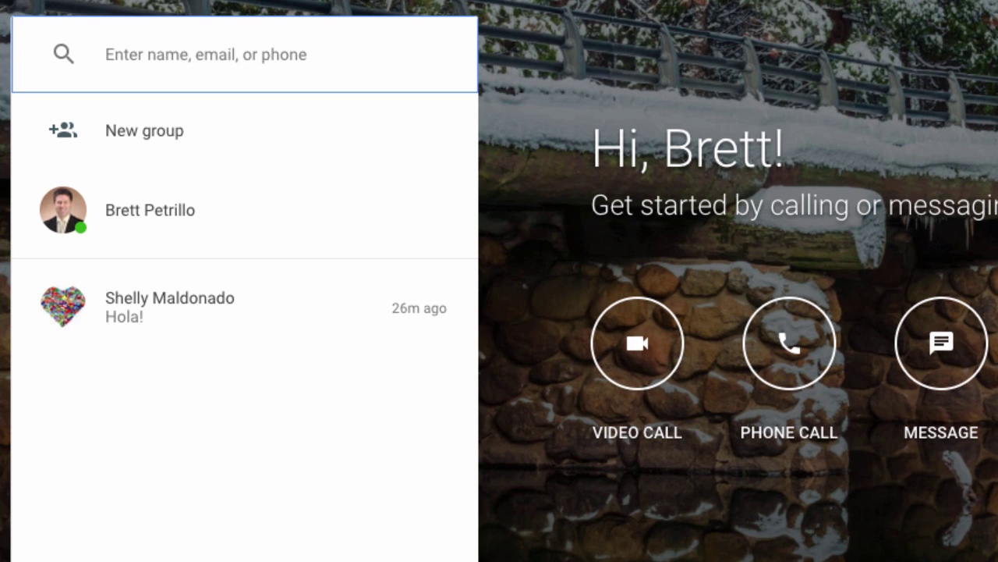
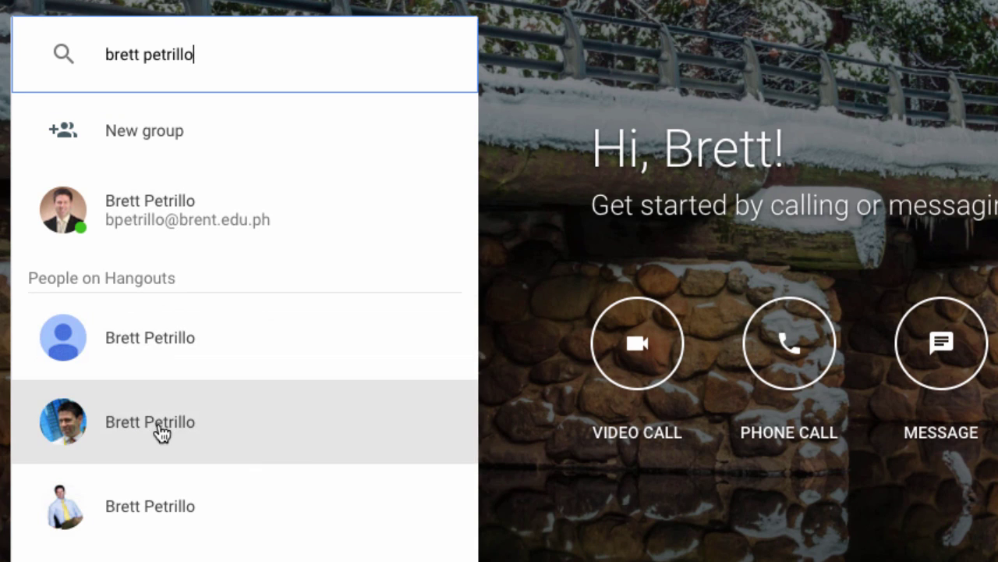
Step: Search for the contact by name and open a chat with the matching person
click(157, 515)
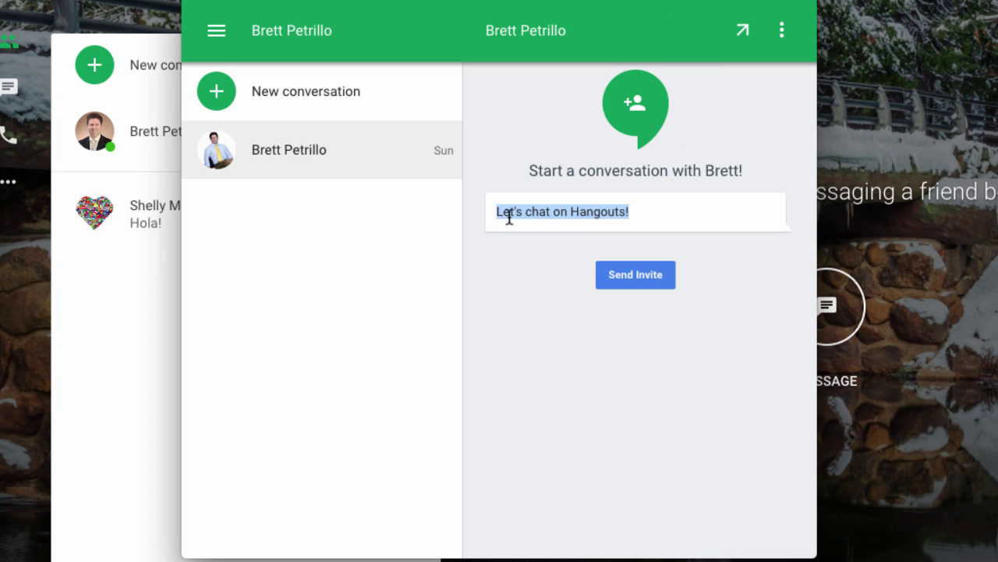
Step: Send the 'Let's chat on Hangouts!' invitation and type 'type here' as a new message
click(635, 207)
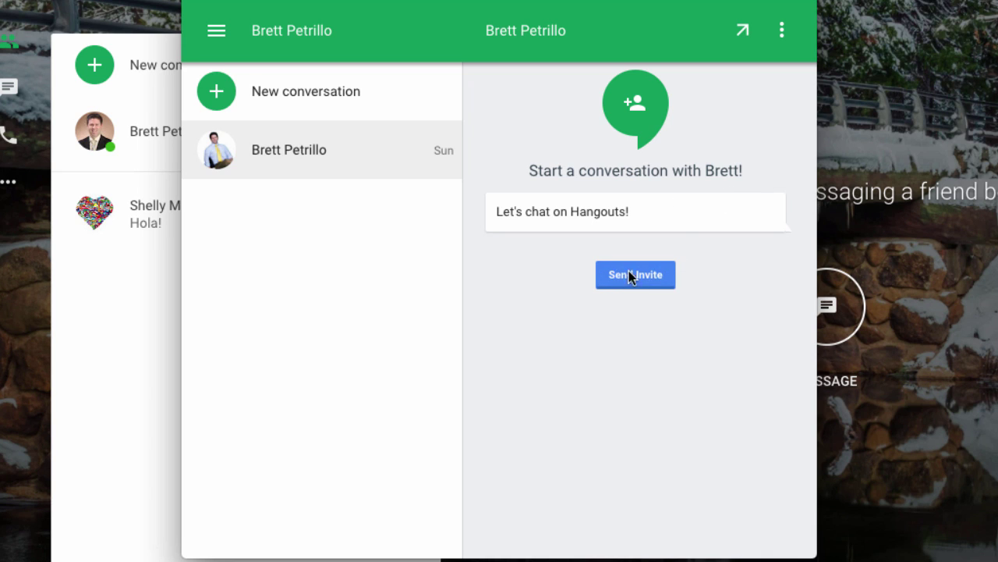
click(610, 282)
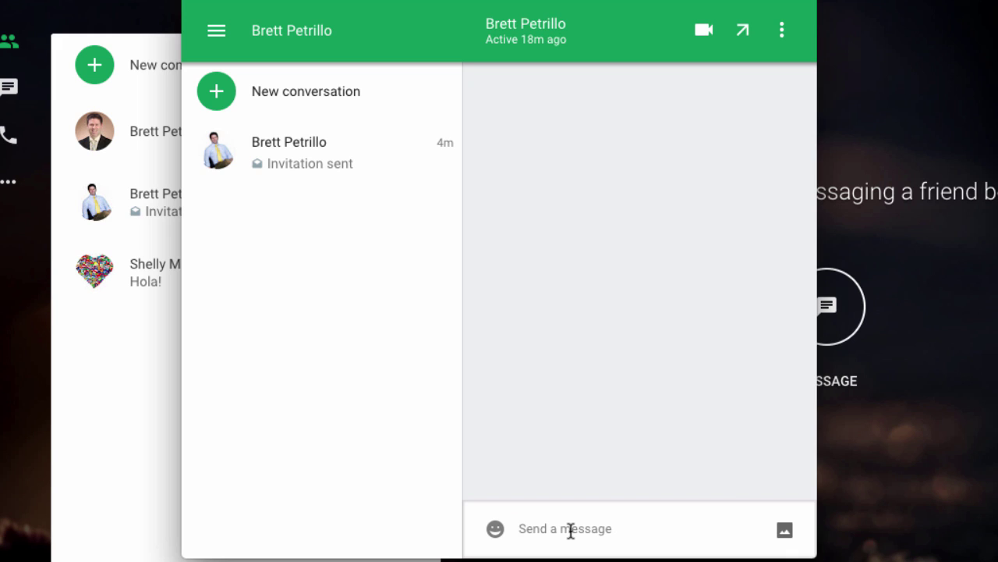
text(type h)
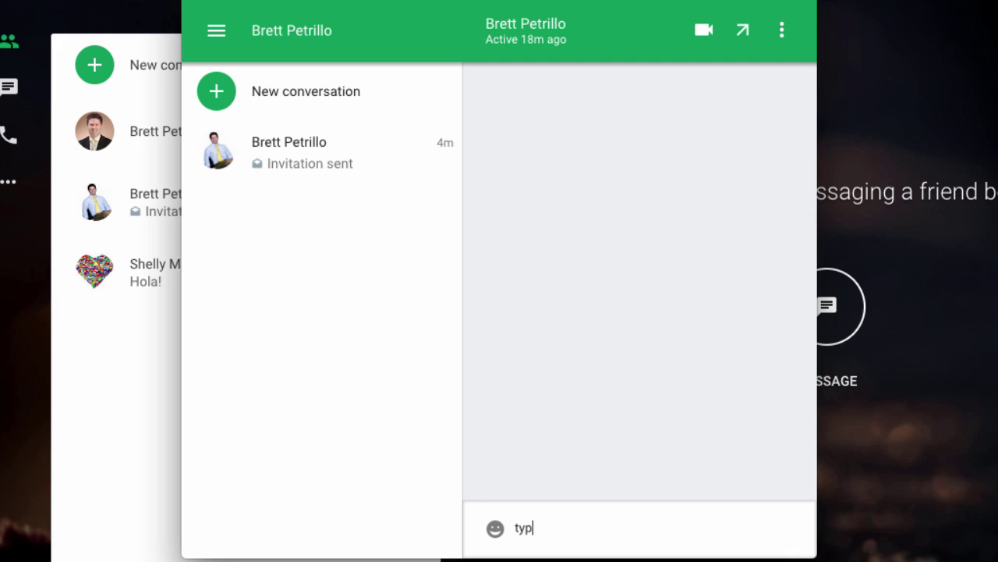
text(ere)
Step: Send the 'type here' message to the contact
key(Return)
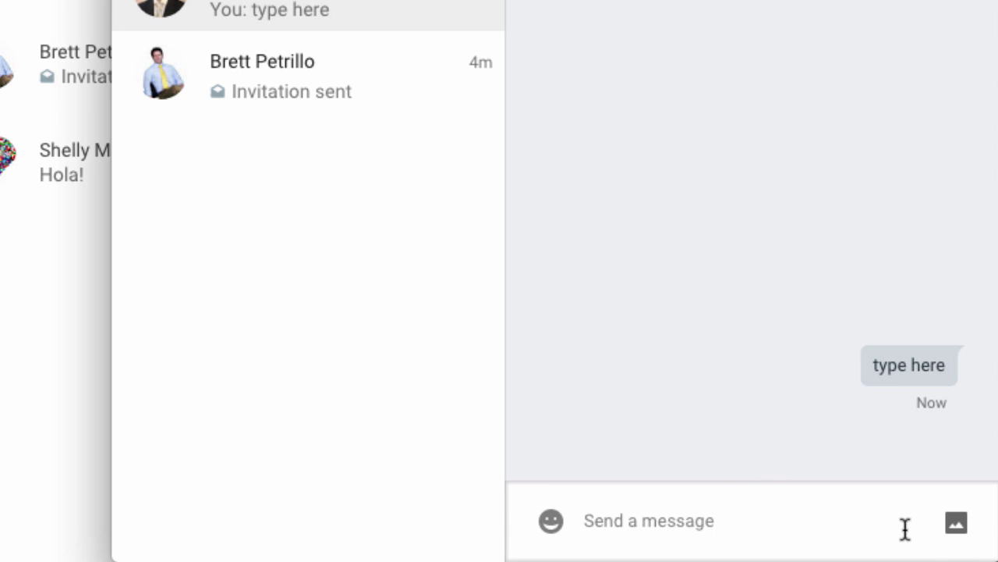
mouse_move(927, 528)
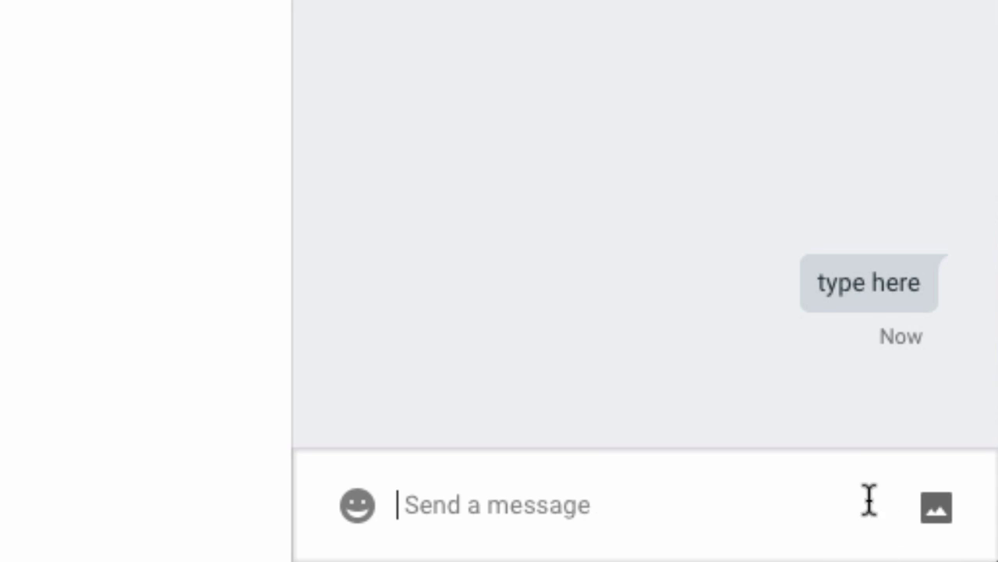
Step: Draw 'Hi' with a thicker brush and send the sketch as an image message
mouse_move(898, 530)
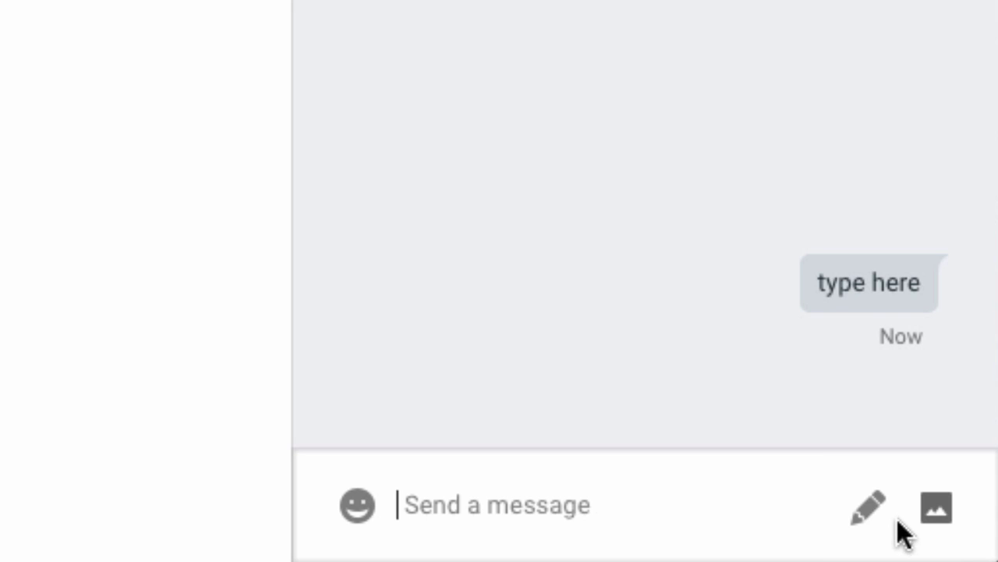
click(875, 512)
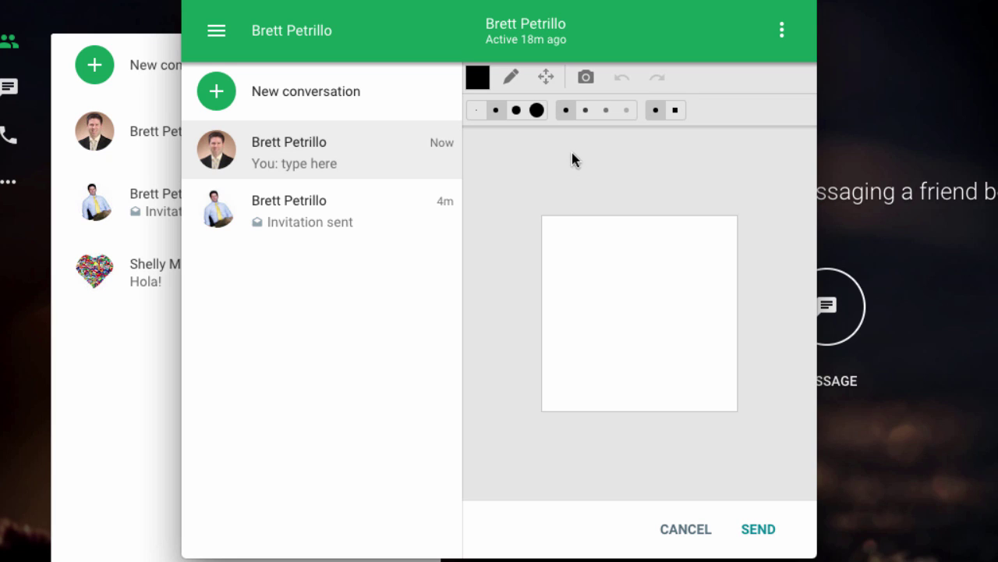
click(521, 113)
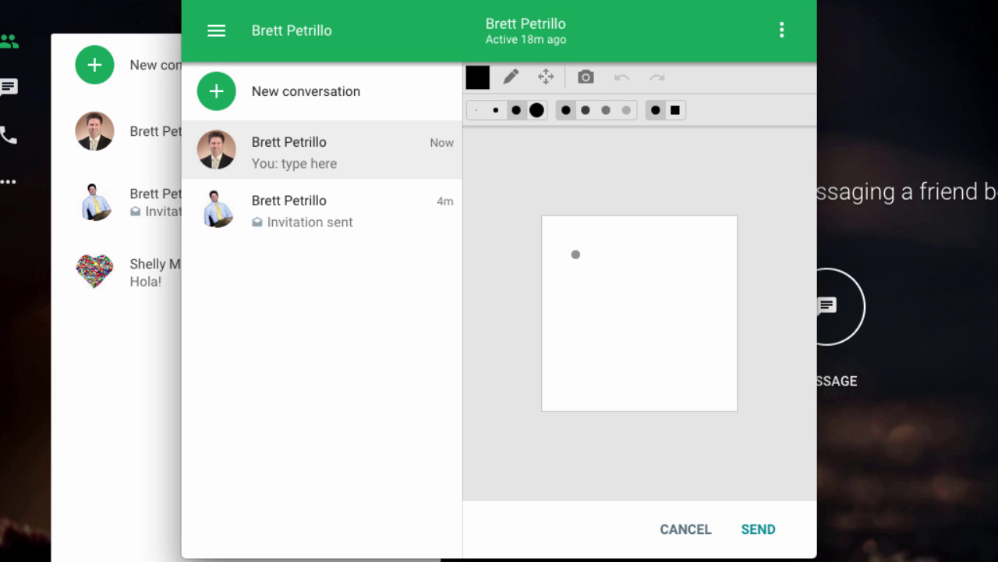
drag(575, 272, 577, 352)
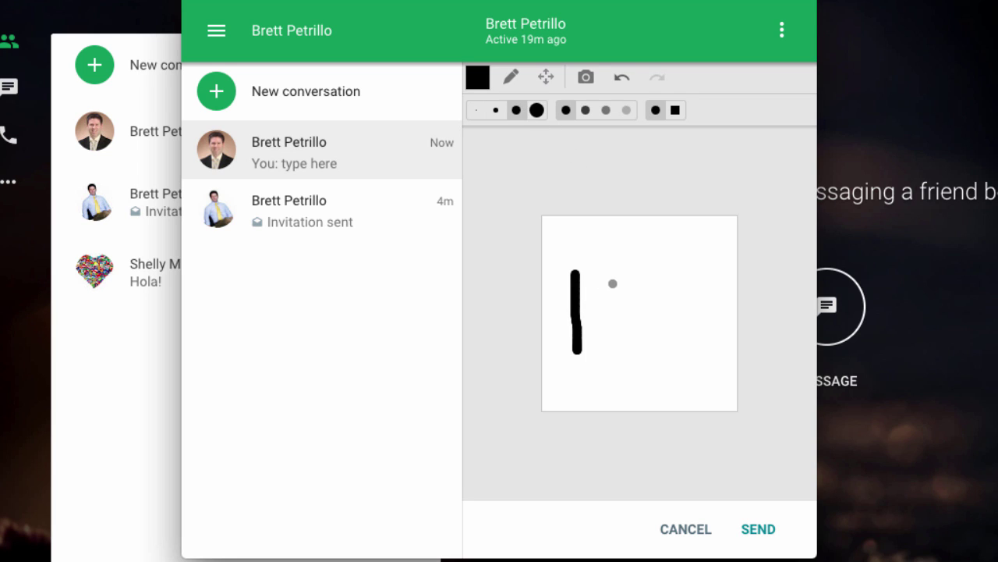
drag(615, 275, 621, 357)
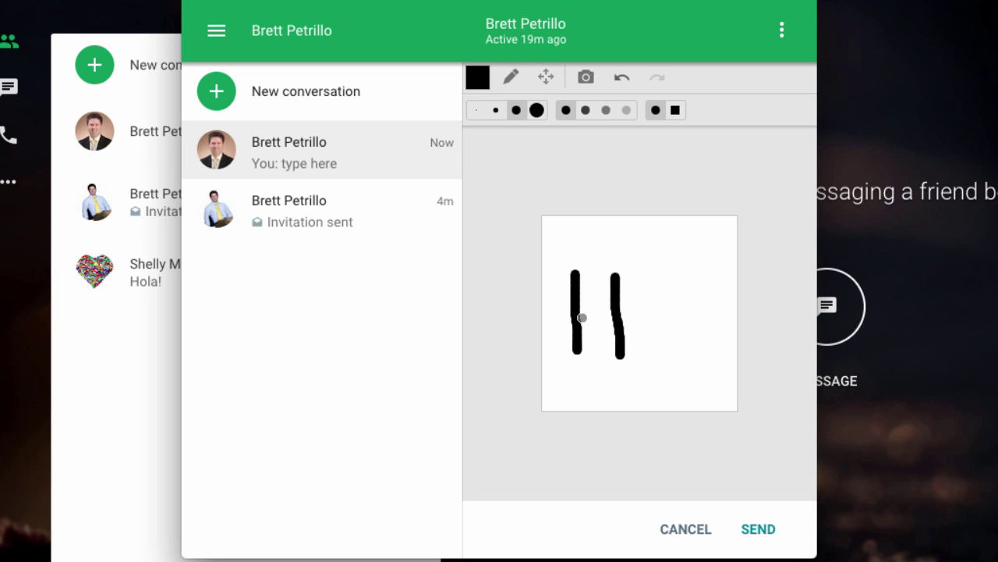
mouse_move(577, 318)
mouse_down()
mouse_move(618, 314)
mouse_move(659, 363)
mouse_up()
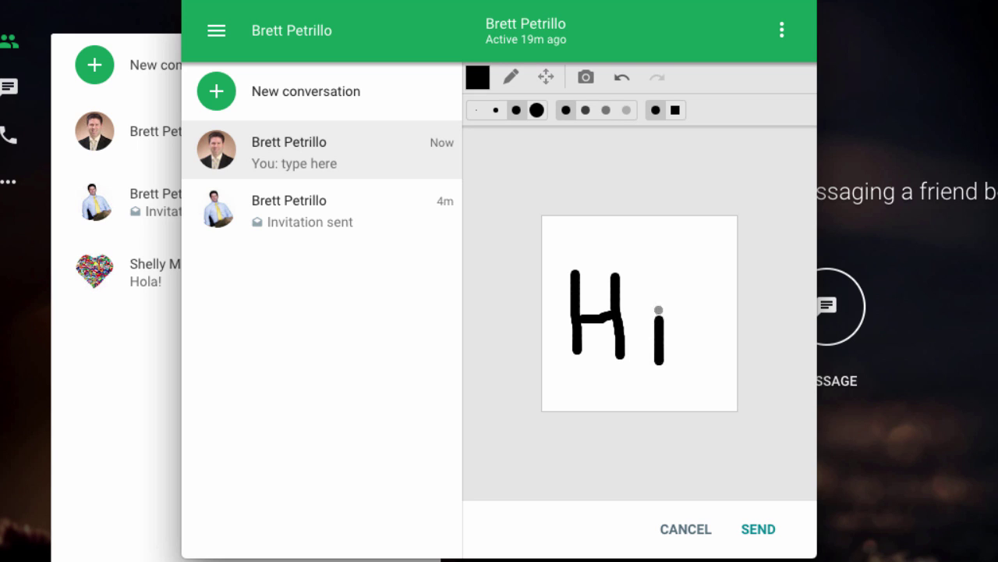
click(659, 287)
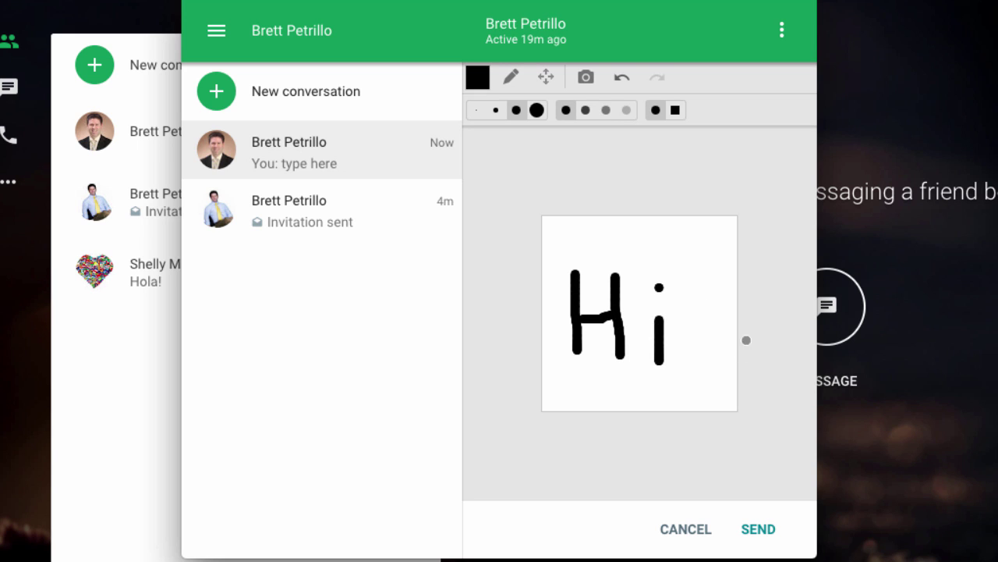
click(761, 530)
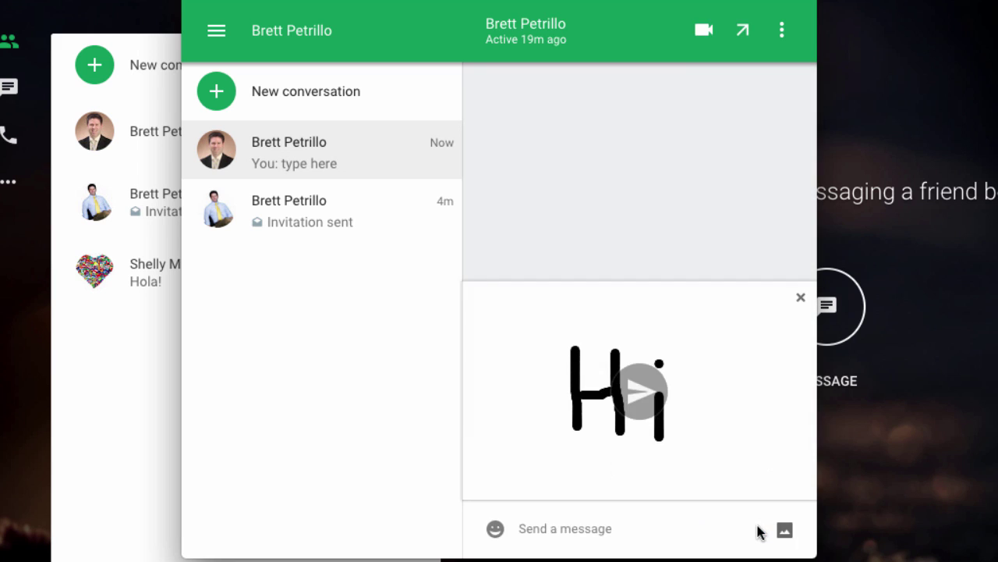
click(641, 398)
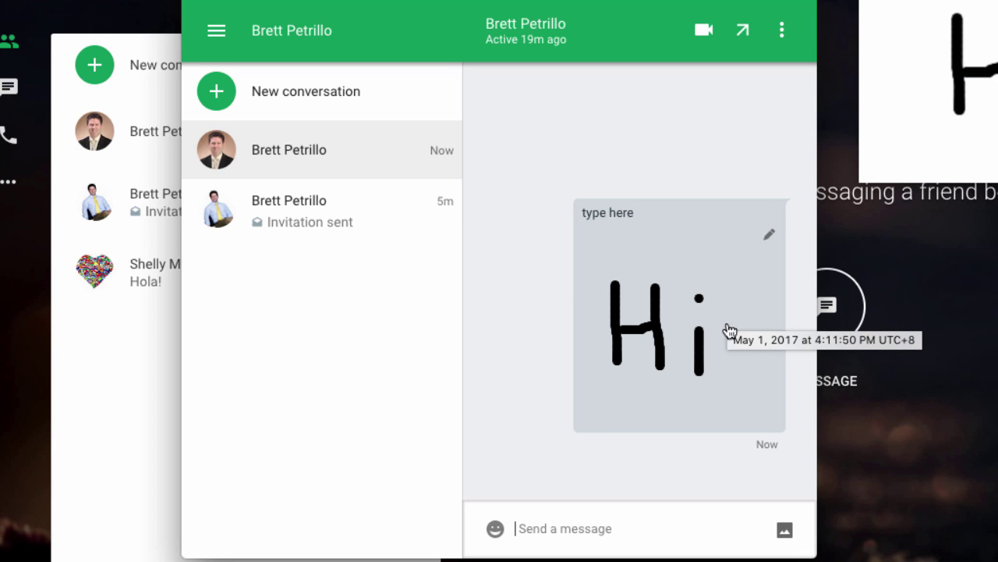
Step: Try New group conversation from the chat's three-dot menu, then return to the chat's actions
mouse_move(772, 539)
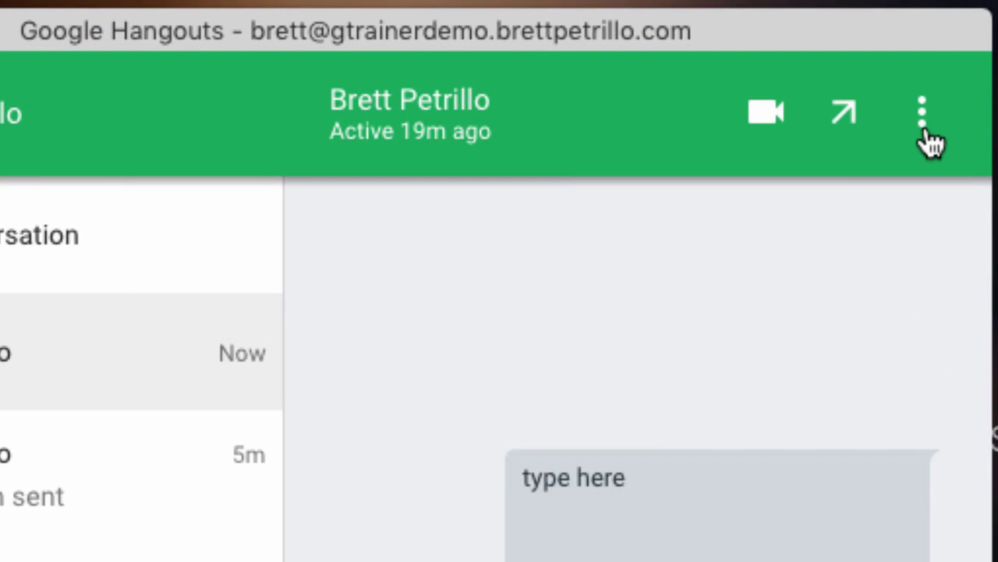
click(924, 117)
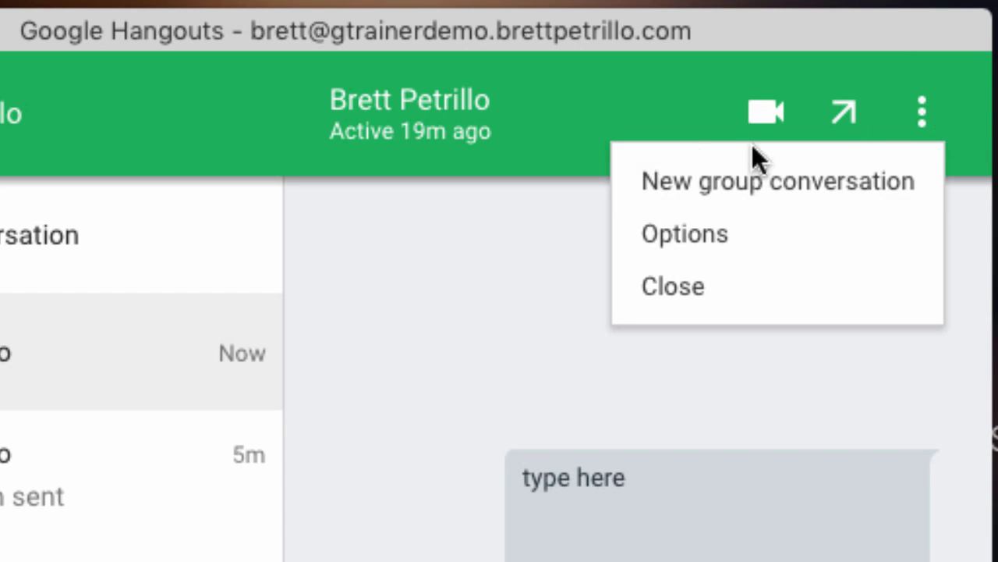
click(709, 186)
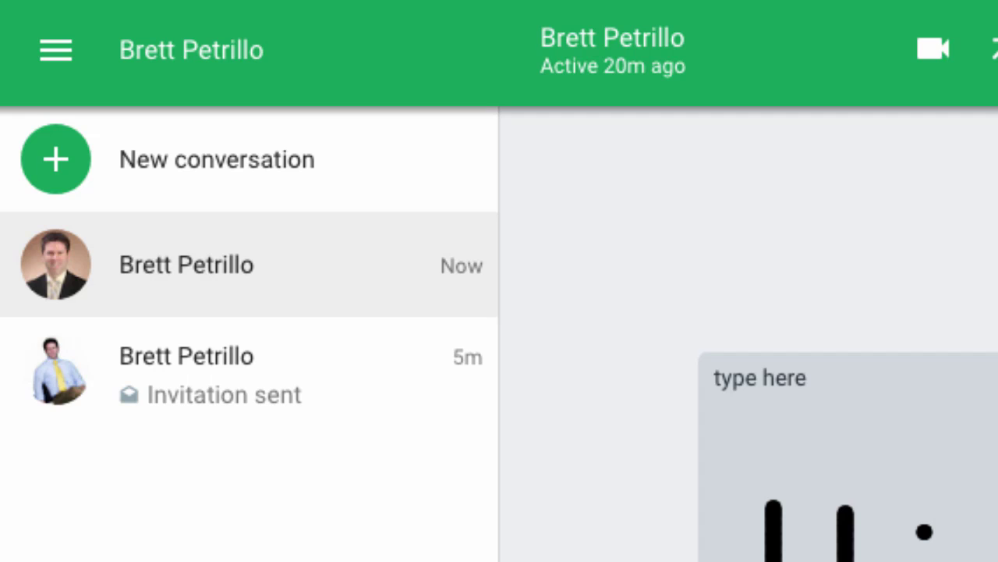
click(996, 50)
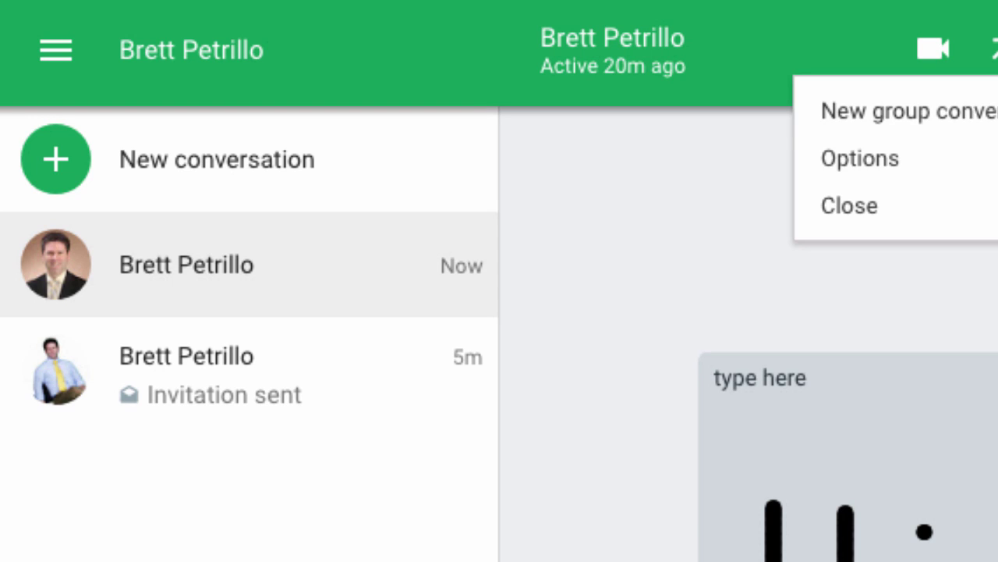
Step: Open the conversation's Options, then show and dismiss a conversation row's Archive/Delete choices
click(889, 160)
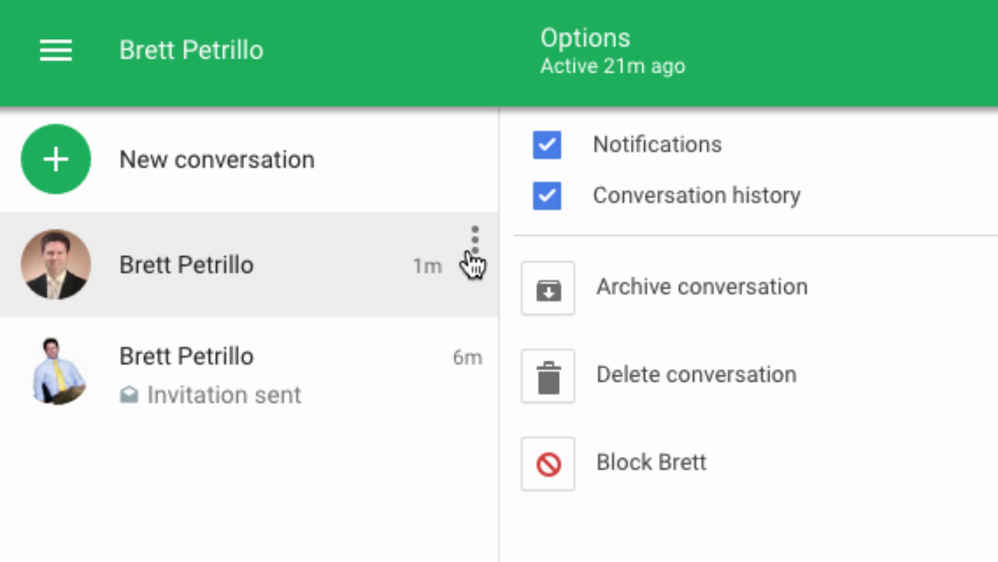
click(477, 241)
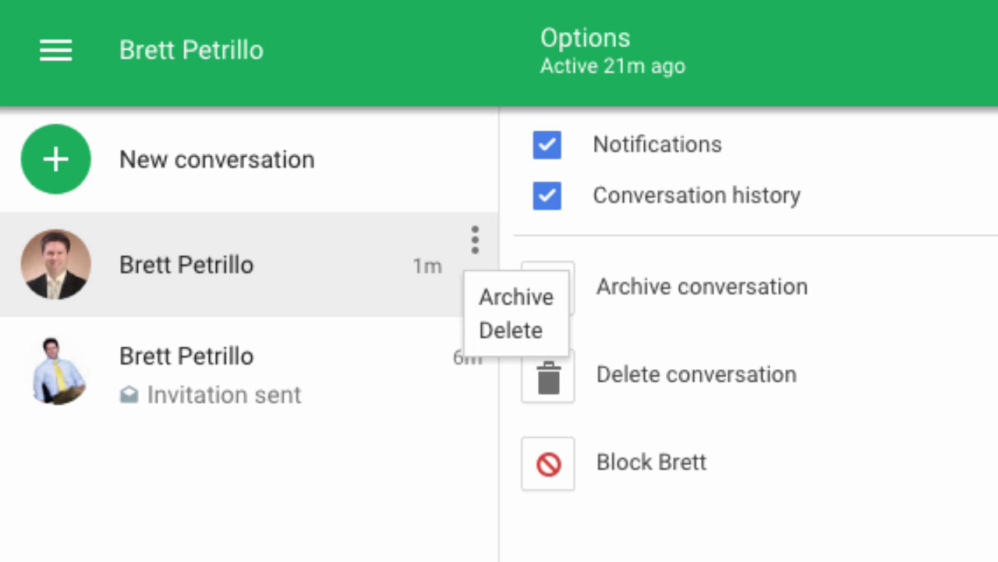
click(713, 555)
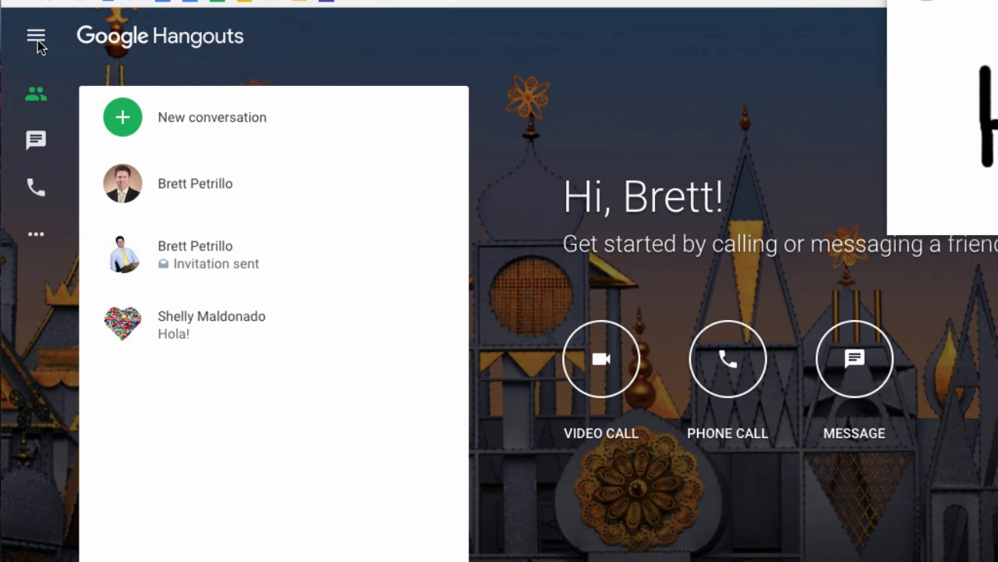
Step: Reopen Settings and review the blocked people and archived conversations lists
click(36, 39)
click(37, 47)
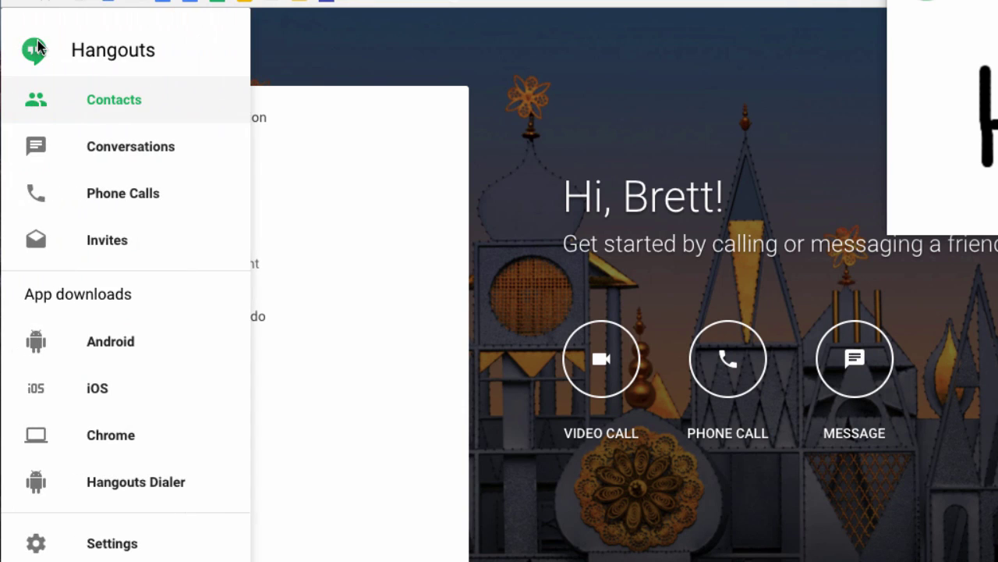
click(117, 544)
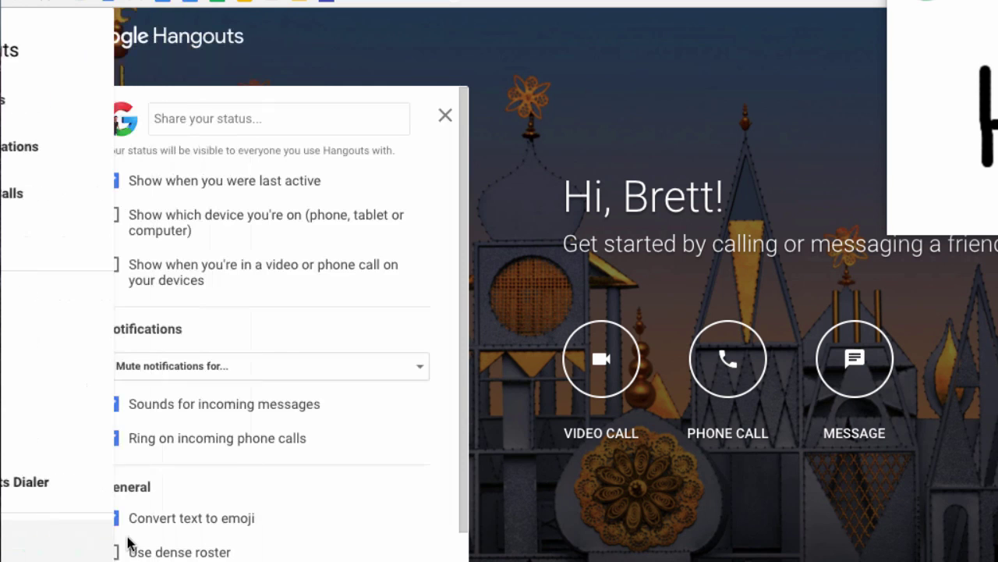
scroll(259, 495, down, 3)
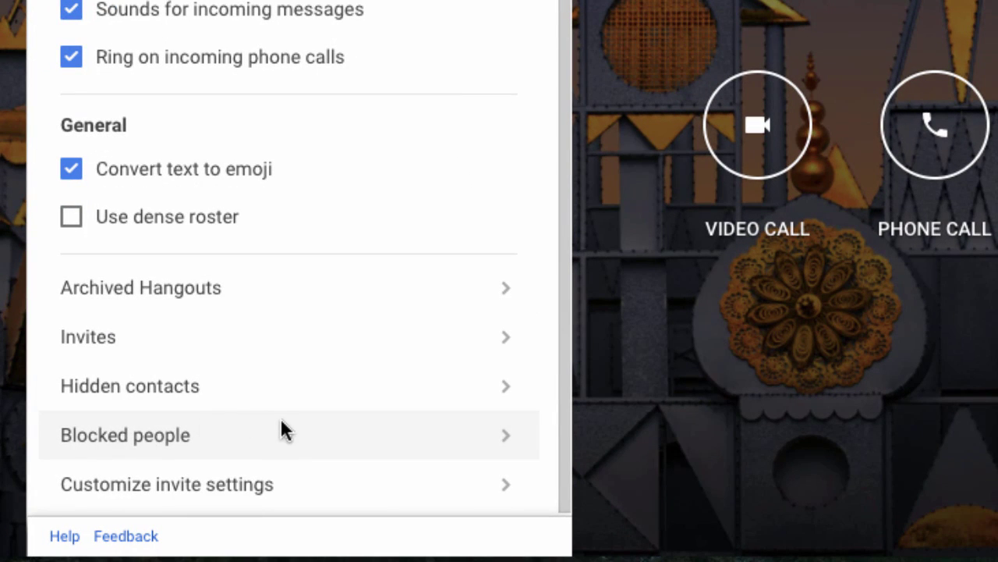
click(278, 426)
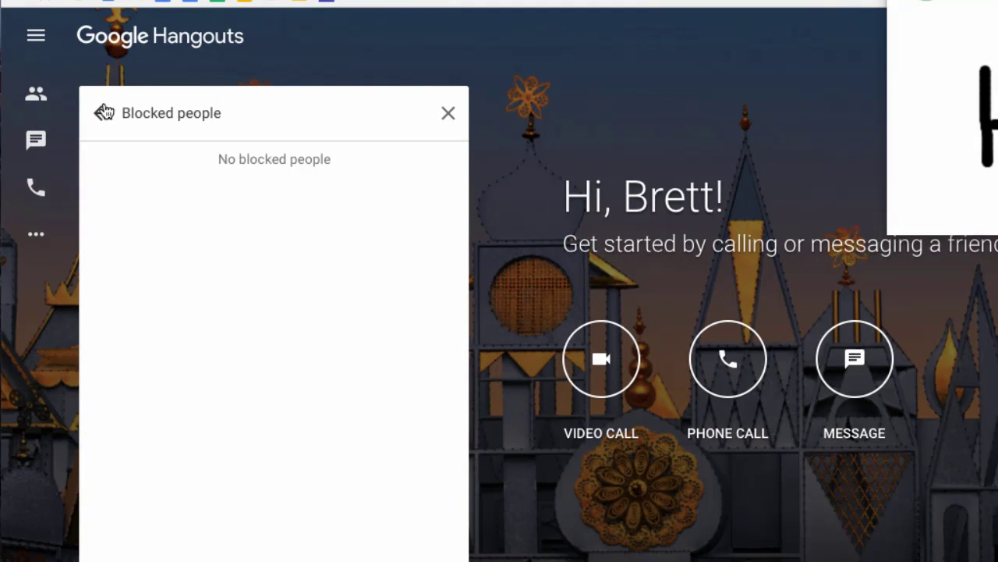
click(104, 113)
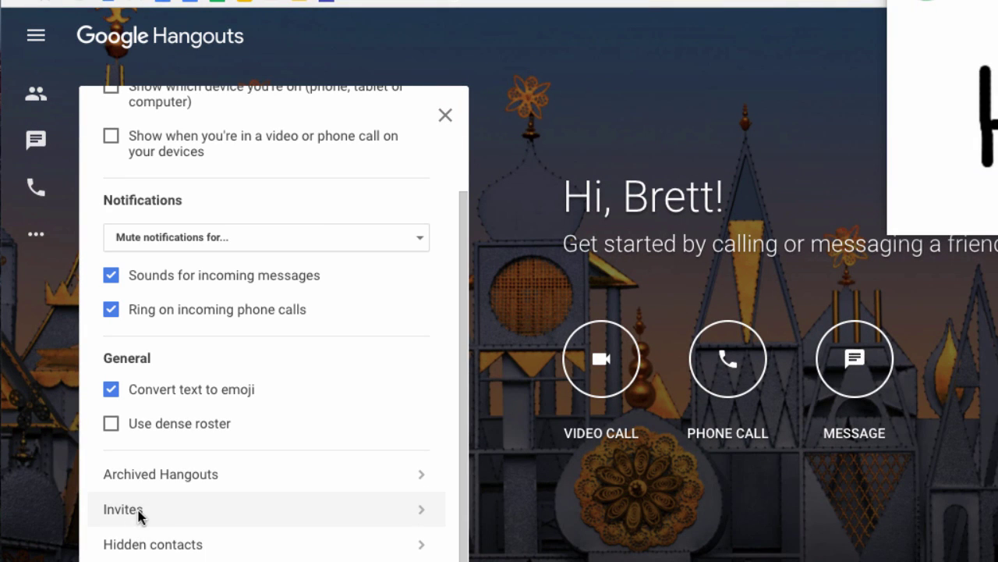
click(160, 475)
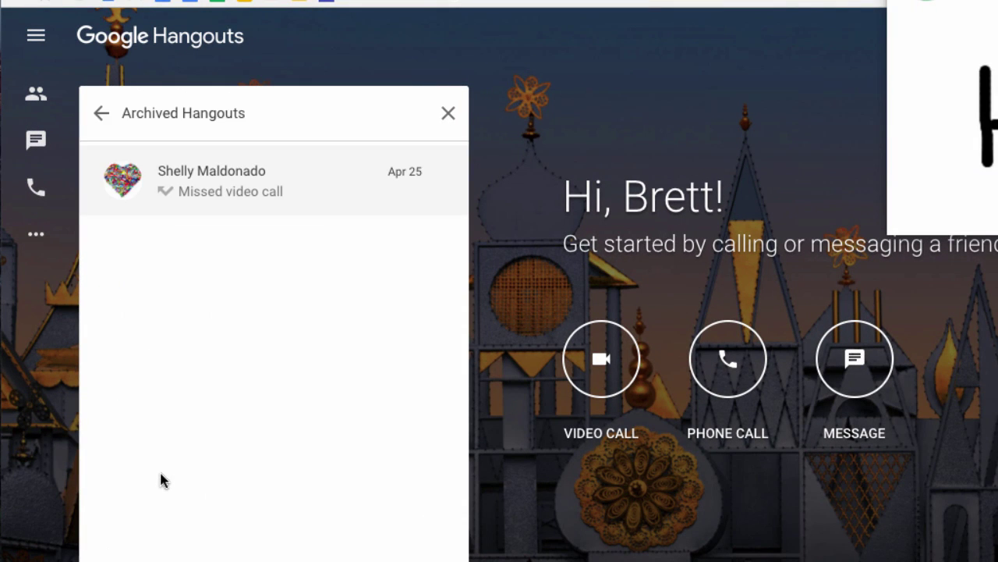
click(102, 113)
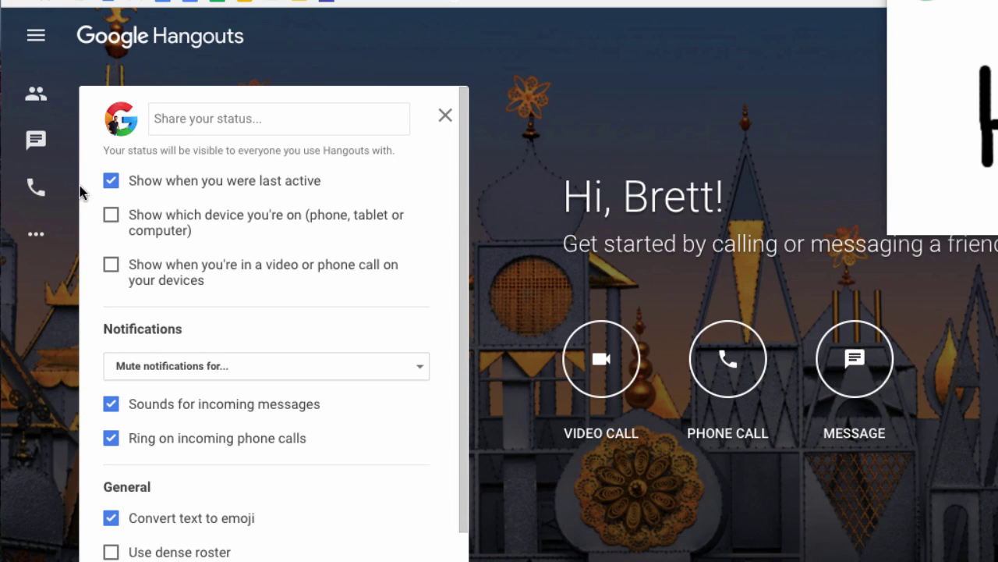
Step: Close the settings panel and the navigation drawer to return to the home screen
click(37, 36)
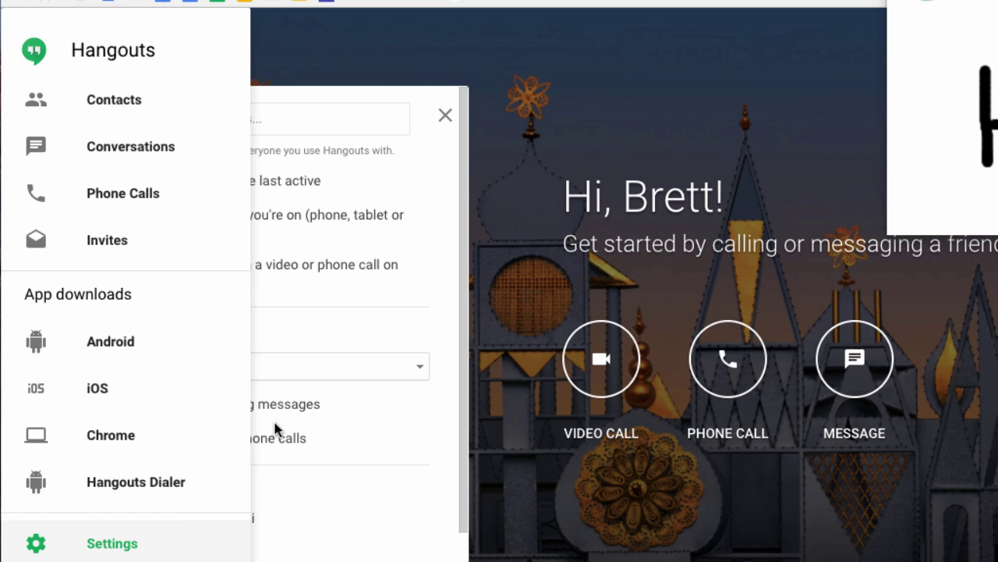
click(451, 112)
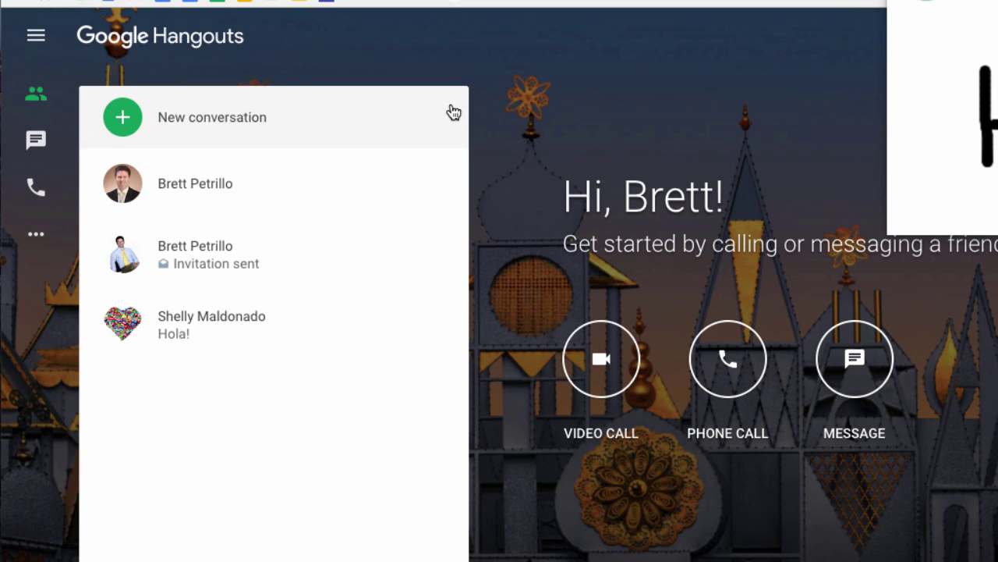
key(super+Tab)
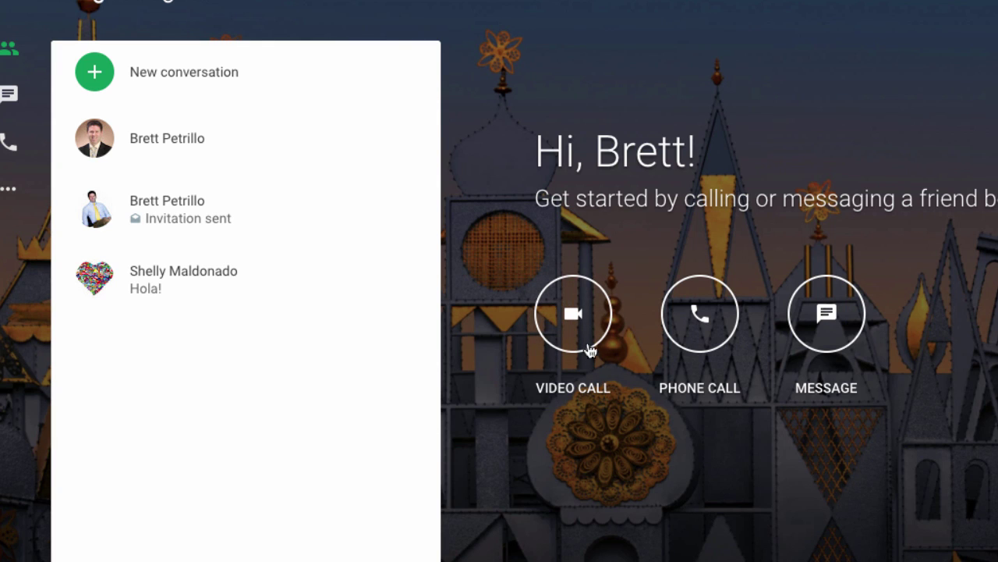
Step: Start a new video call, name the hangout 'Curriculum', and join it as its first participant
click(575, 315)
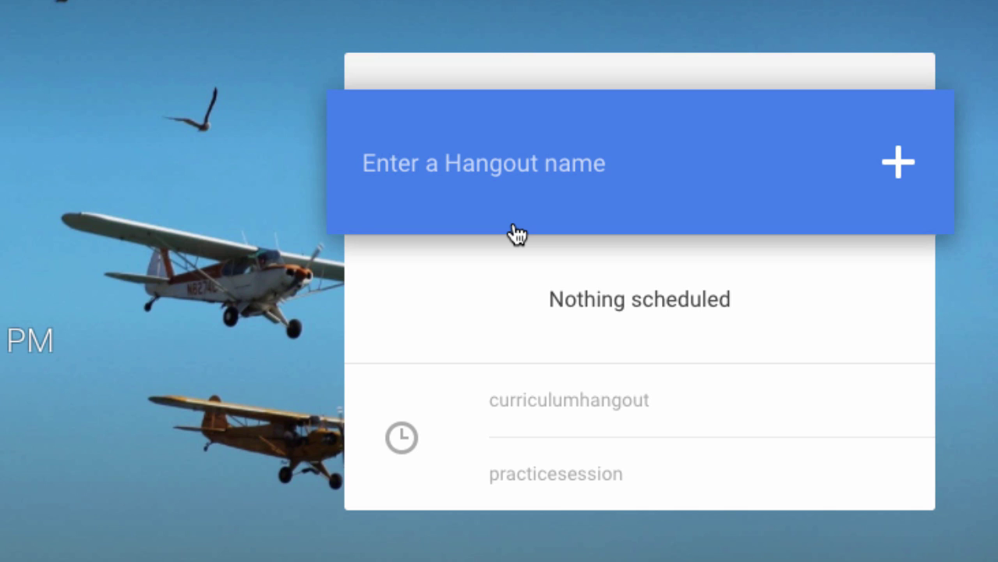
text(Curr)
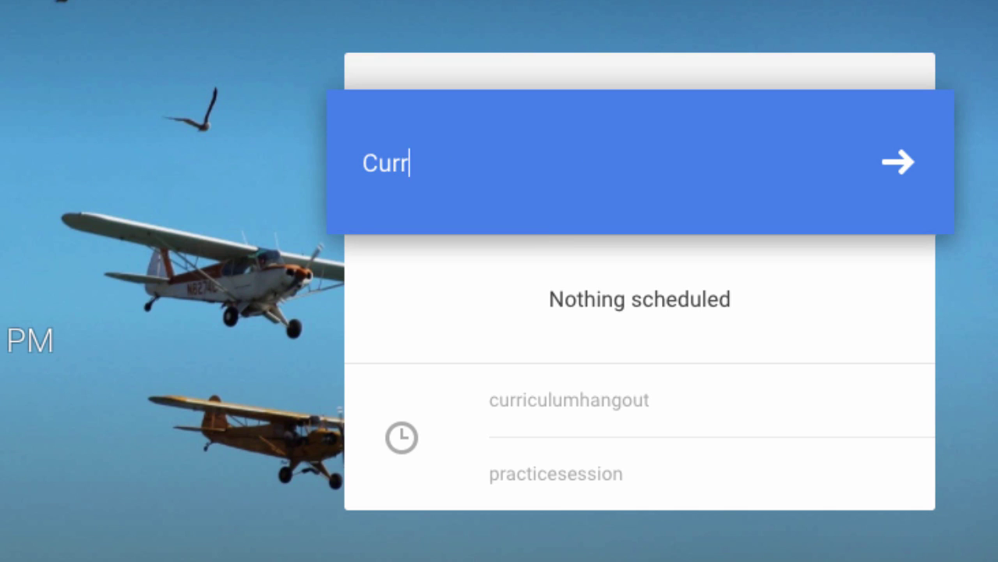
text(iculum)
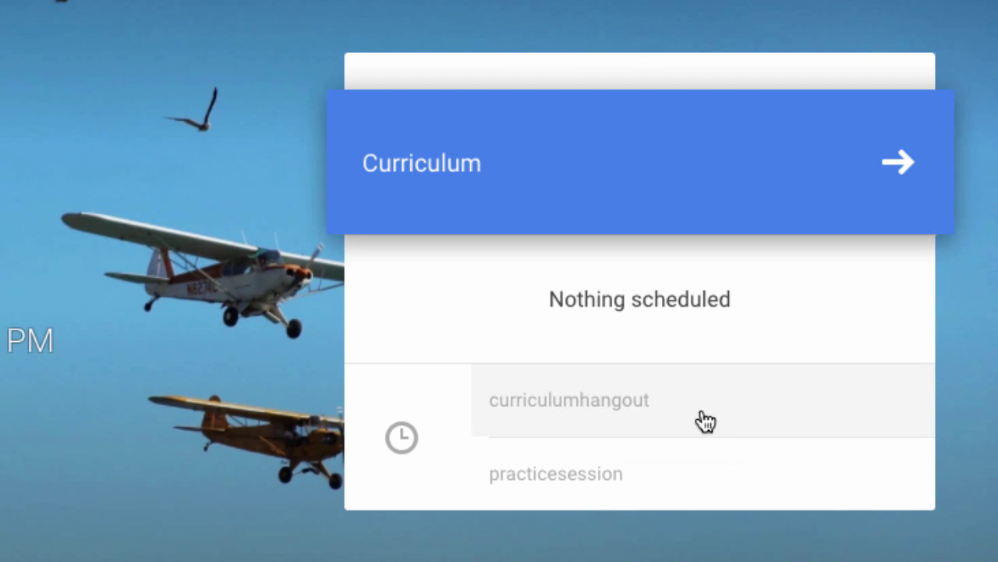
click(909, 164)
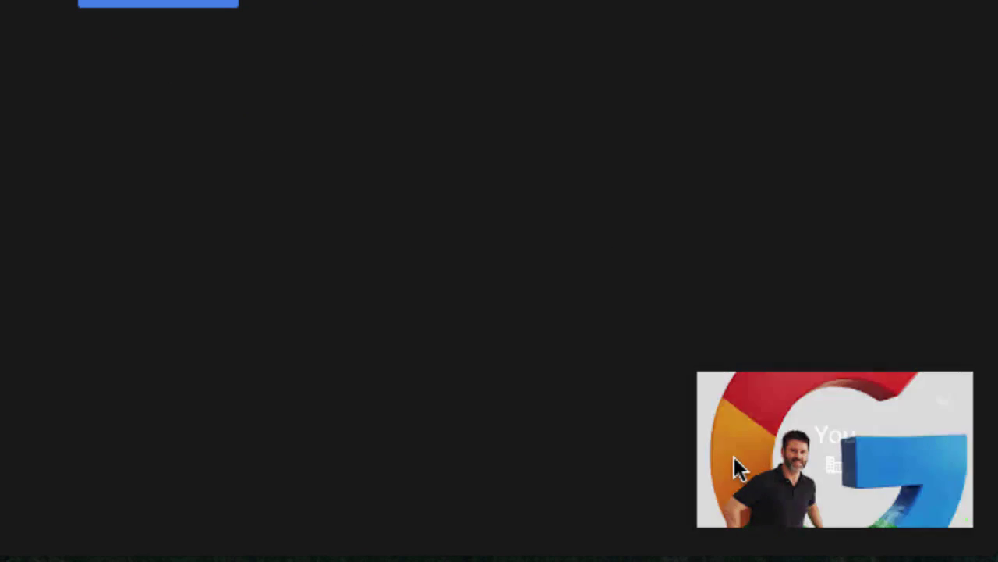
click(941, 399)
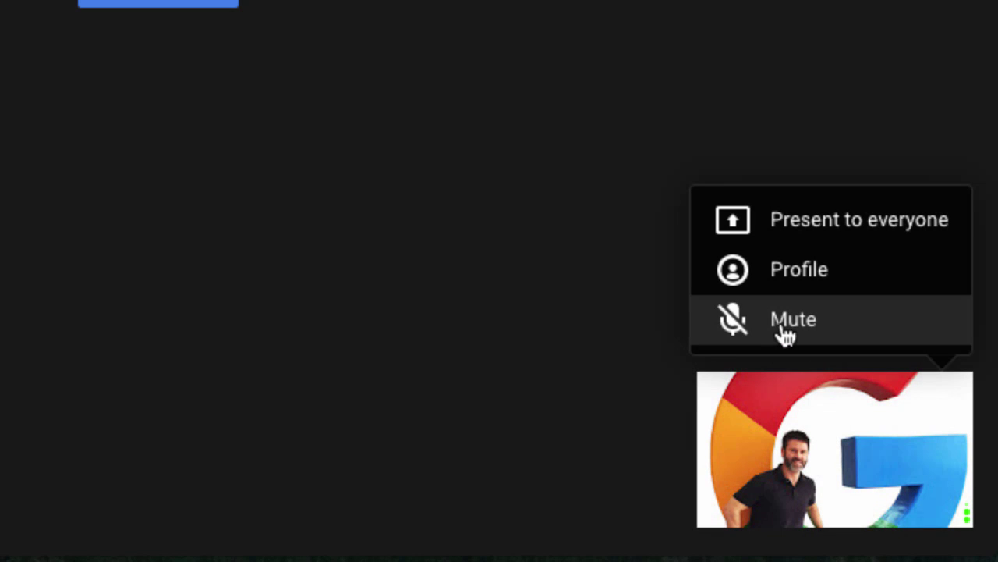
click(786, 332)
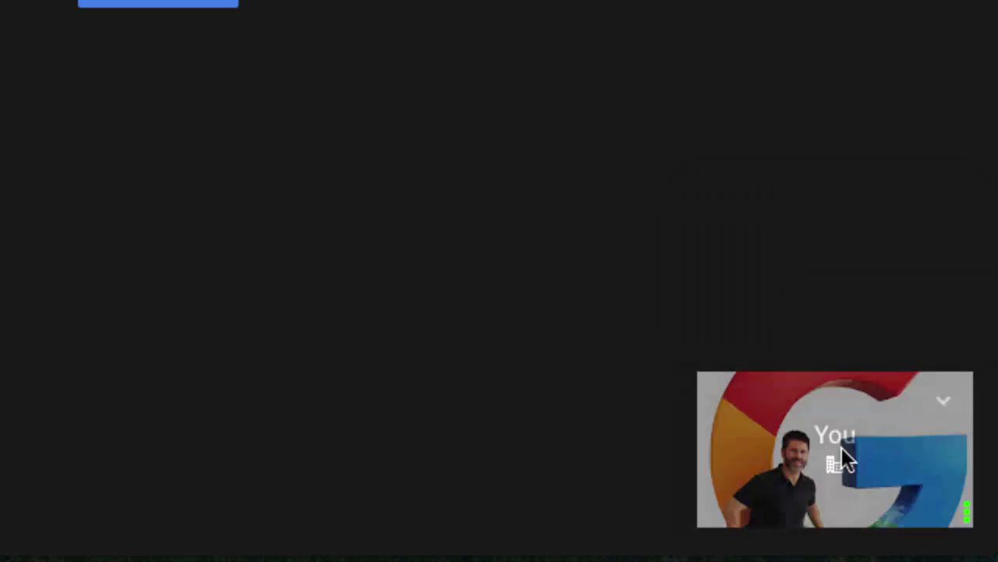
click(942, 401)
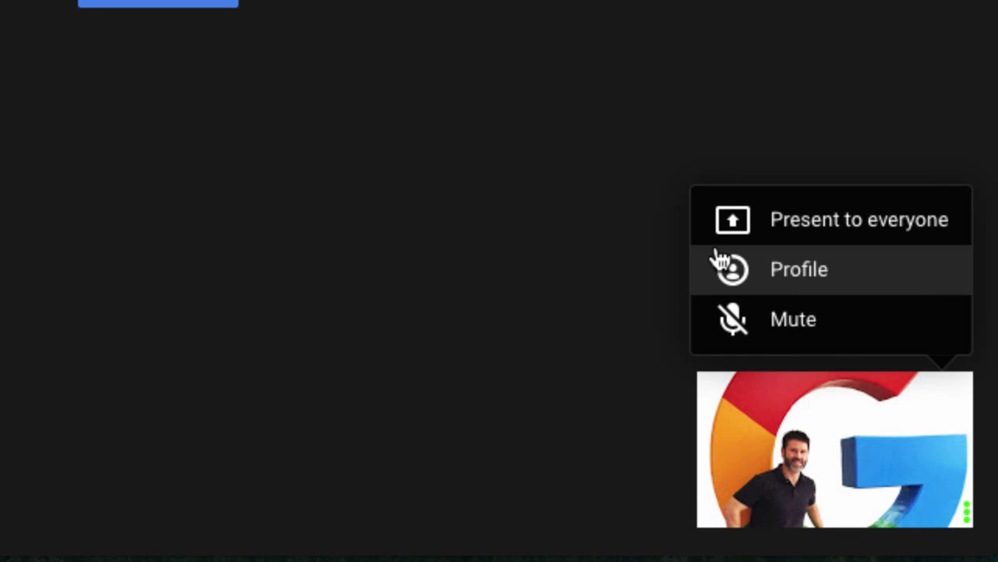
click(778, 221)
mouse_move(894, 406)
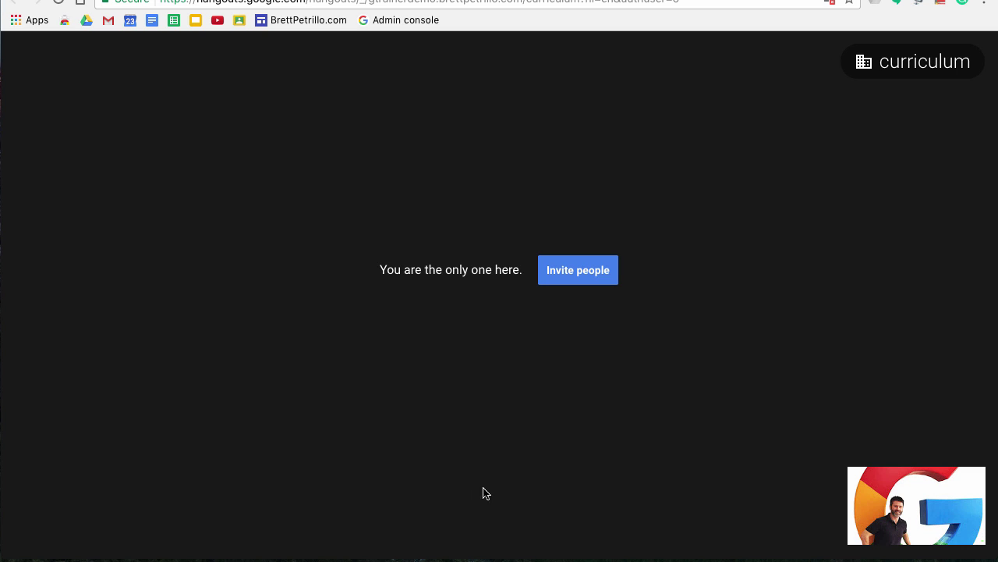
Step: Bring up the Invite people dialog for the curriculum call
mouse_move(671, 239)
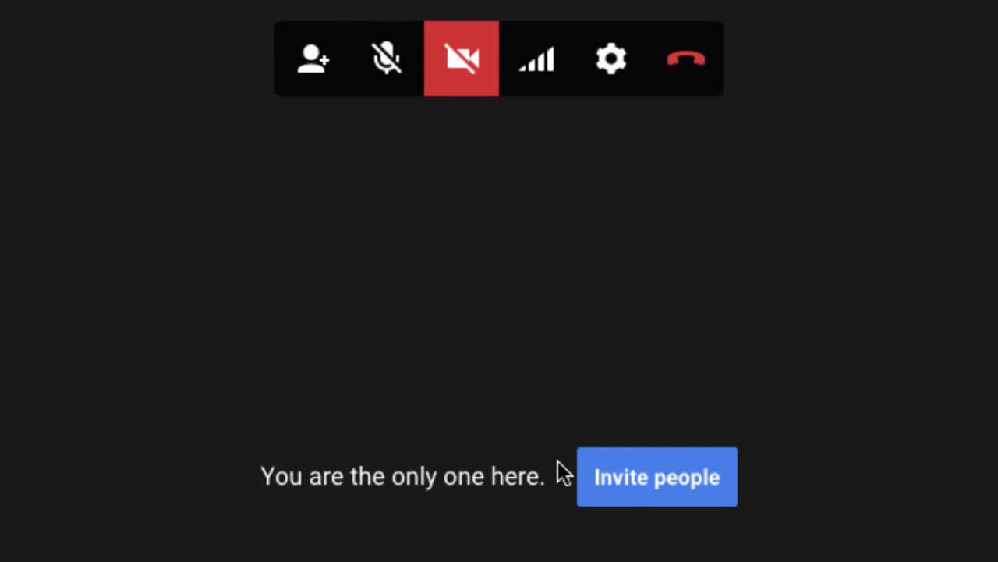
click(309, 67)
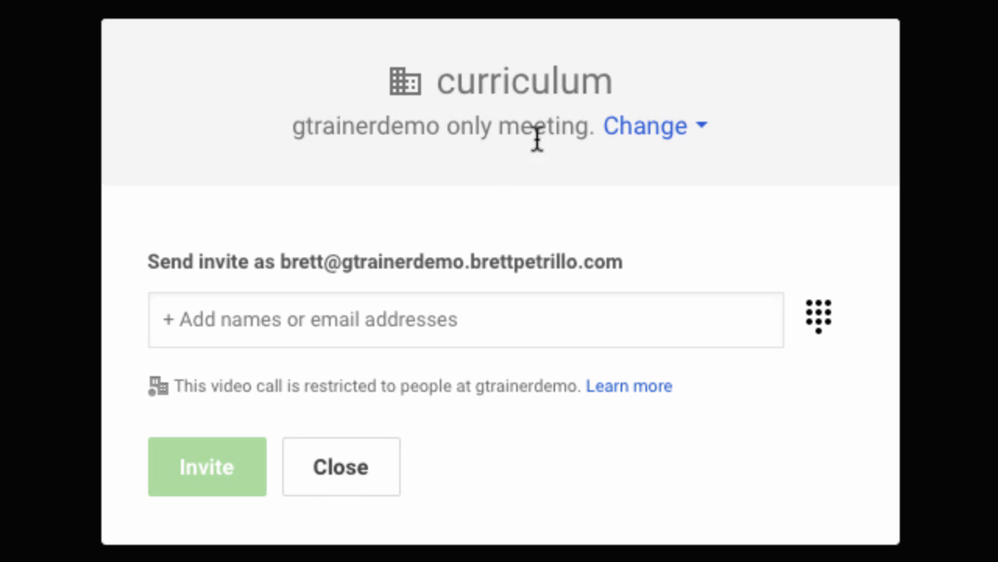
Step: Change the call's access to Allow people outside gtrainerdemo, then close the invite dialog
click(699, 131)
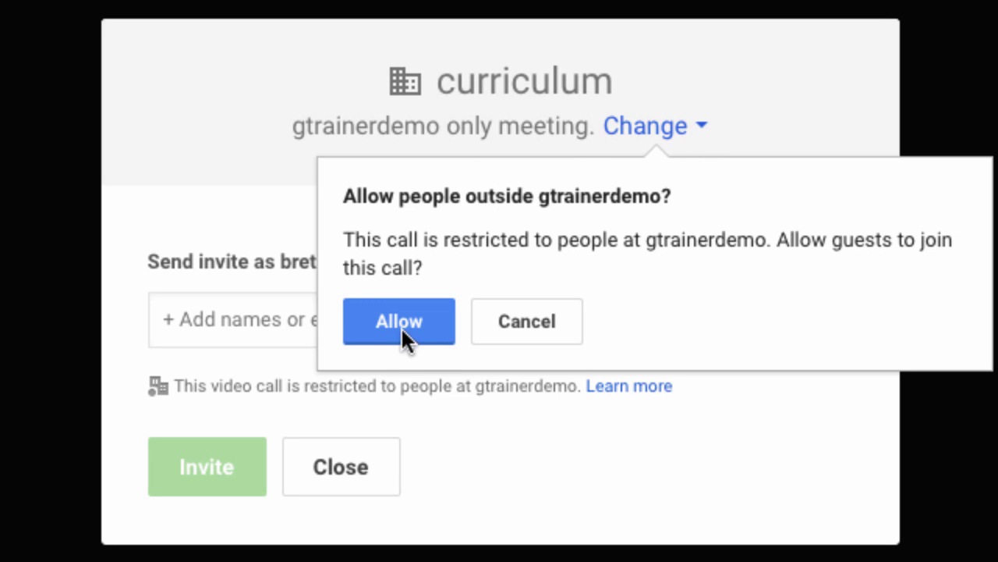
click(424, 319)
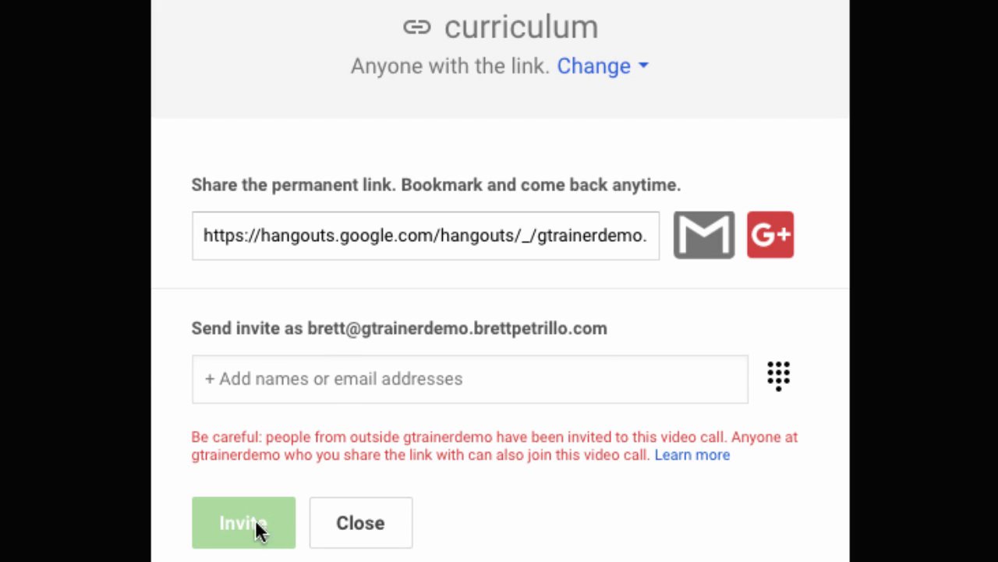
click(371, 524)
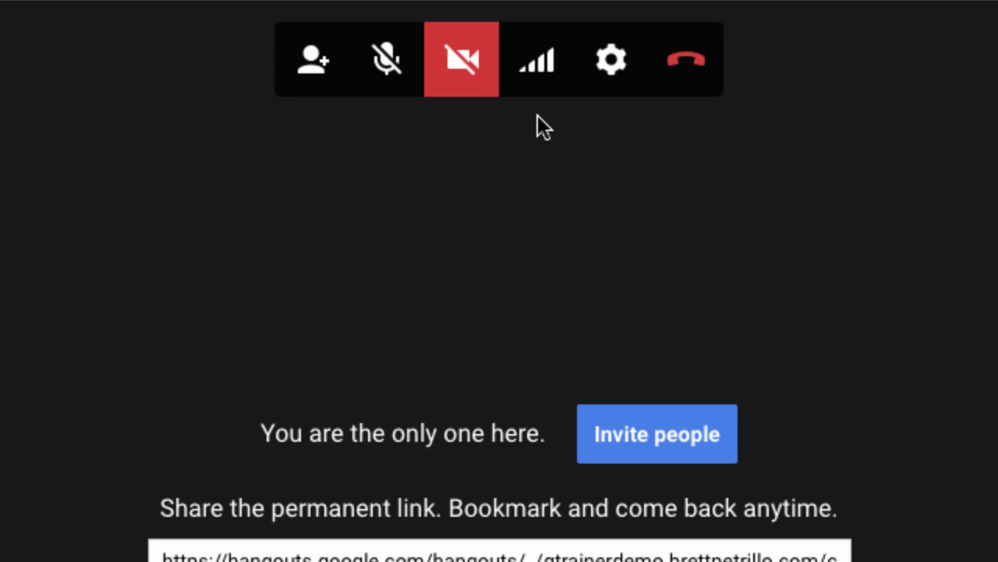
click(549, 71)
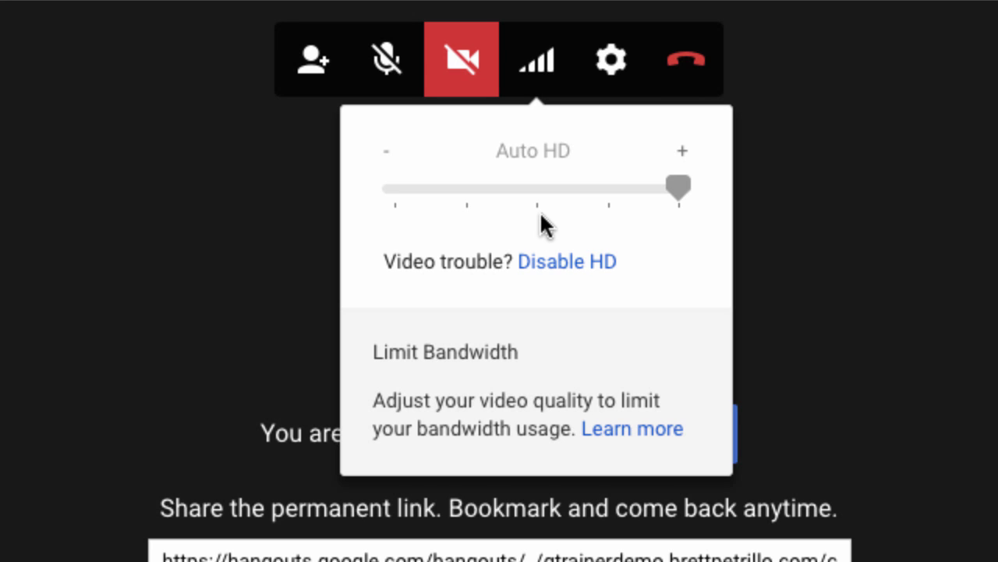
drag(677, 191, 554, 192)
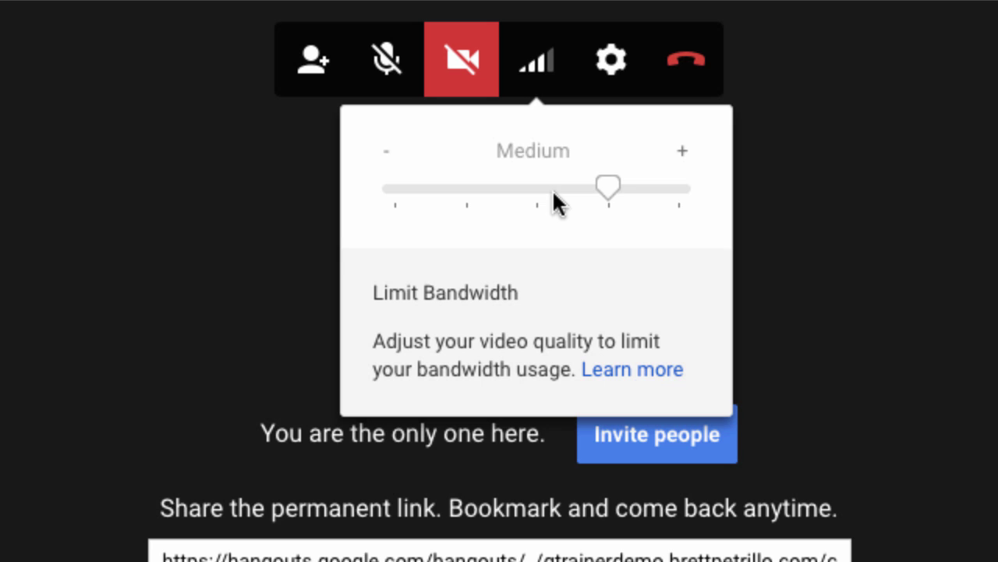
click(675, 190)
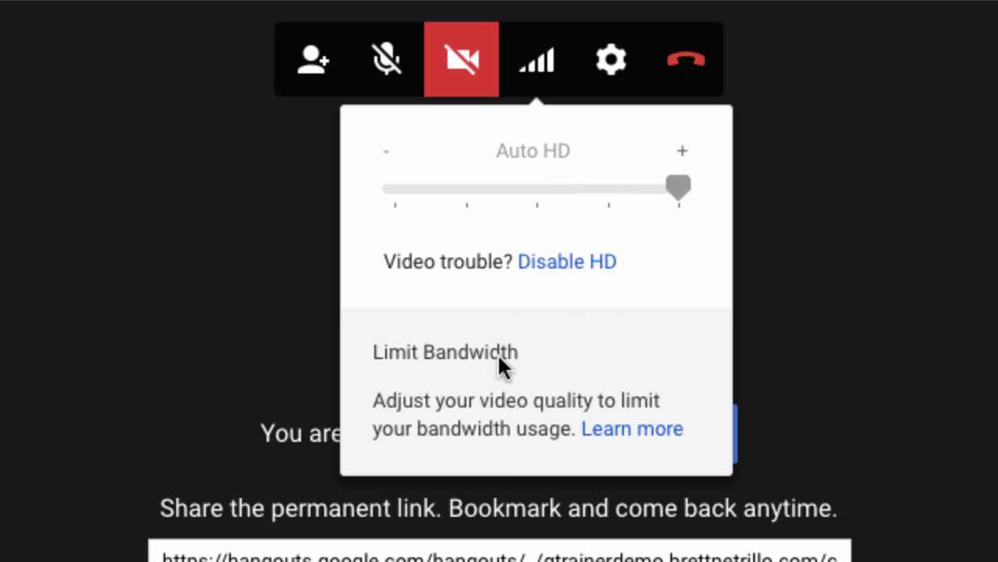
click(534, 76)
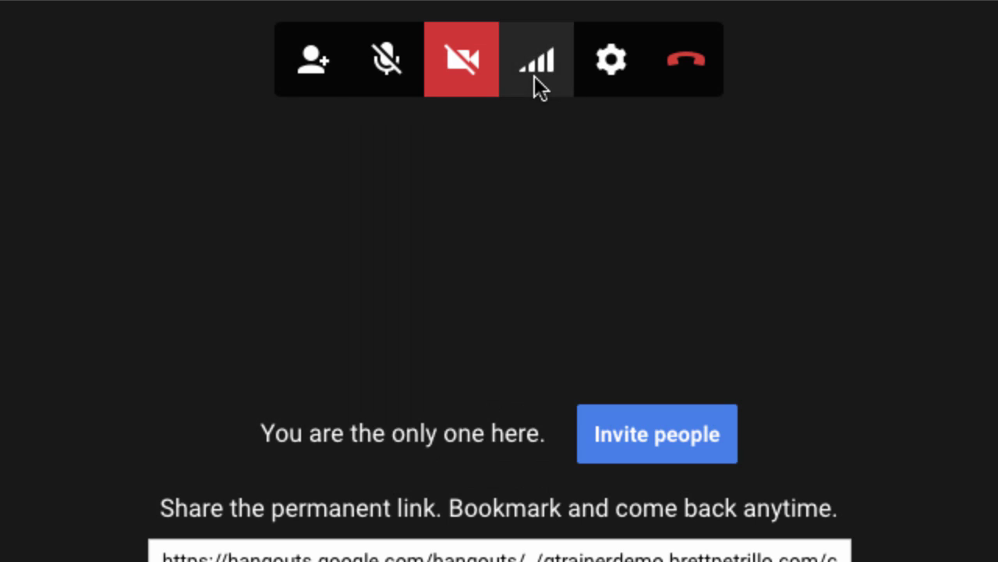
Step: Review the call's audio and video settings without saving, then show the Group chat panel
click(616, 68)
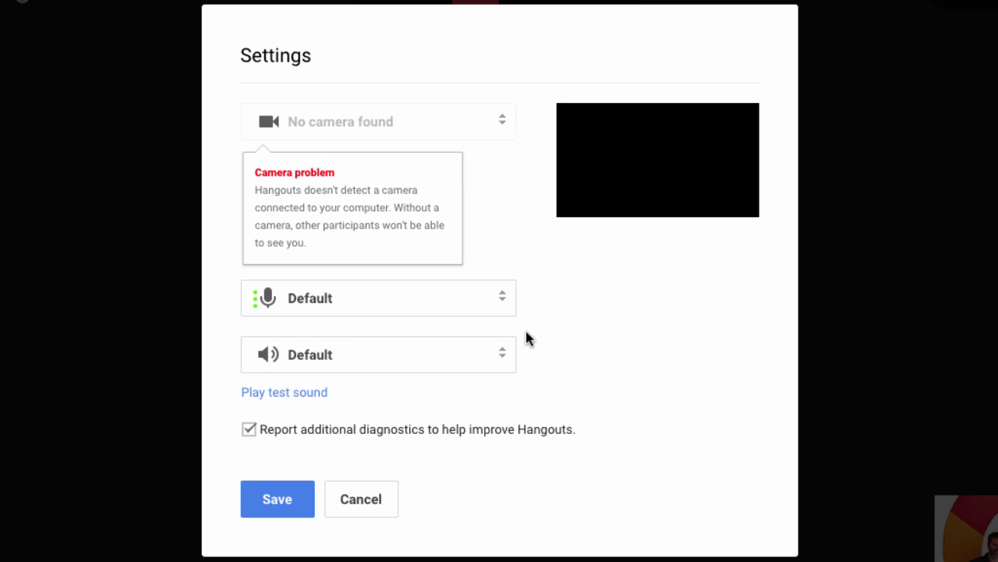
click(373, 503)
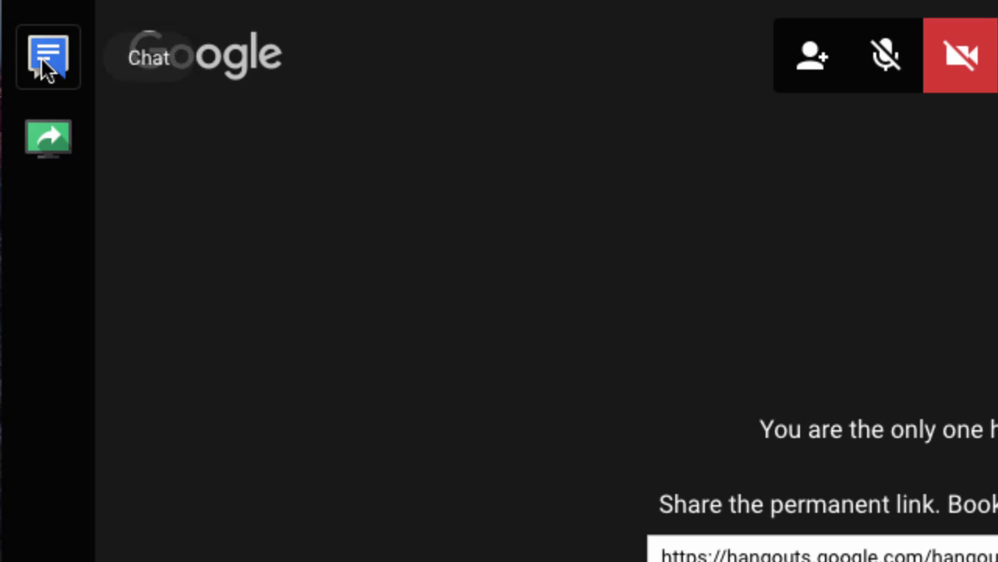
click(43, 57)
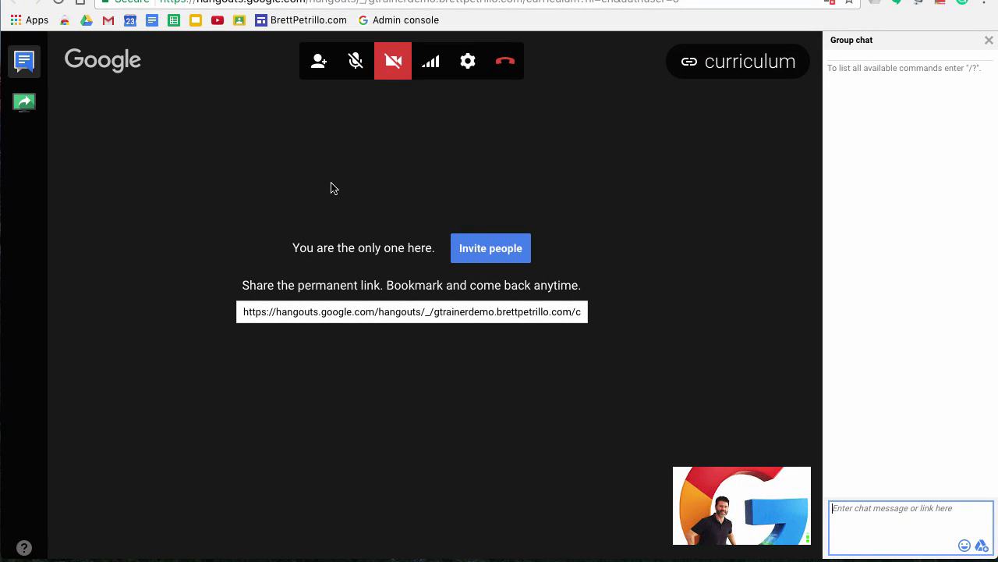
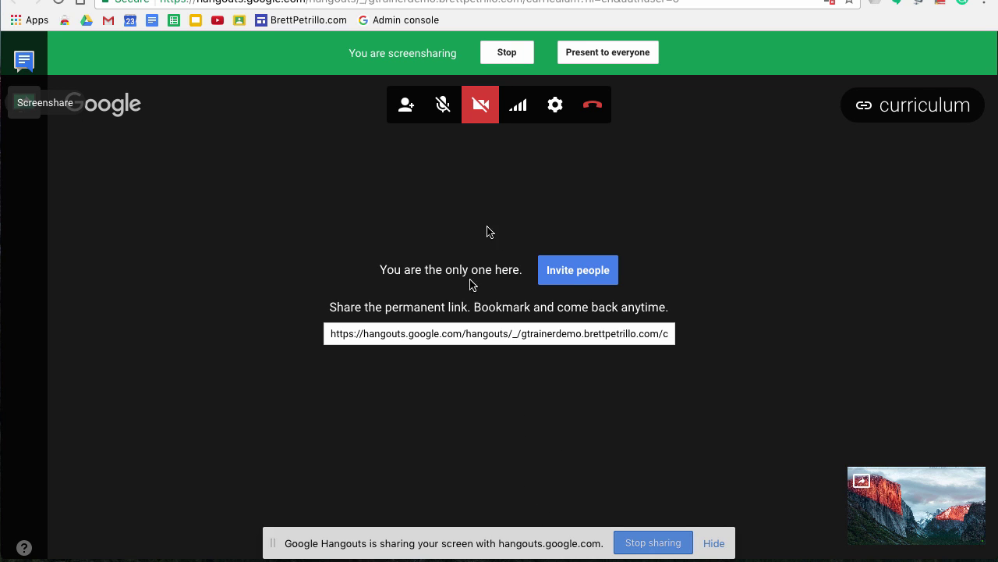
Step: End the screen share and highlight the curriculum call's permanent link URL
click(508, 53)
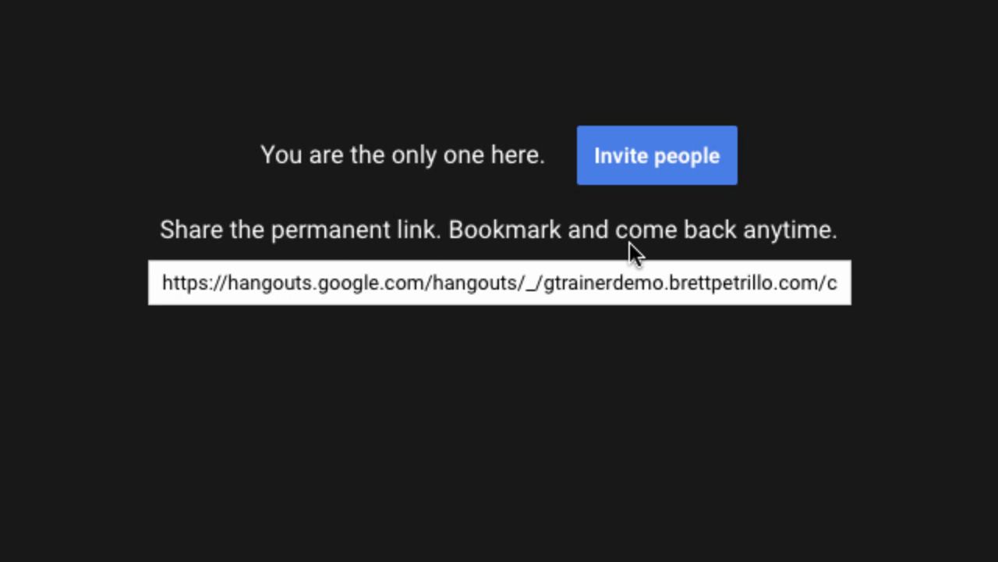
click(510, 287)
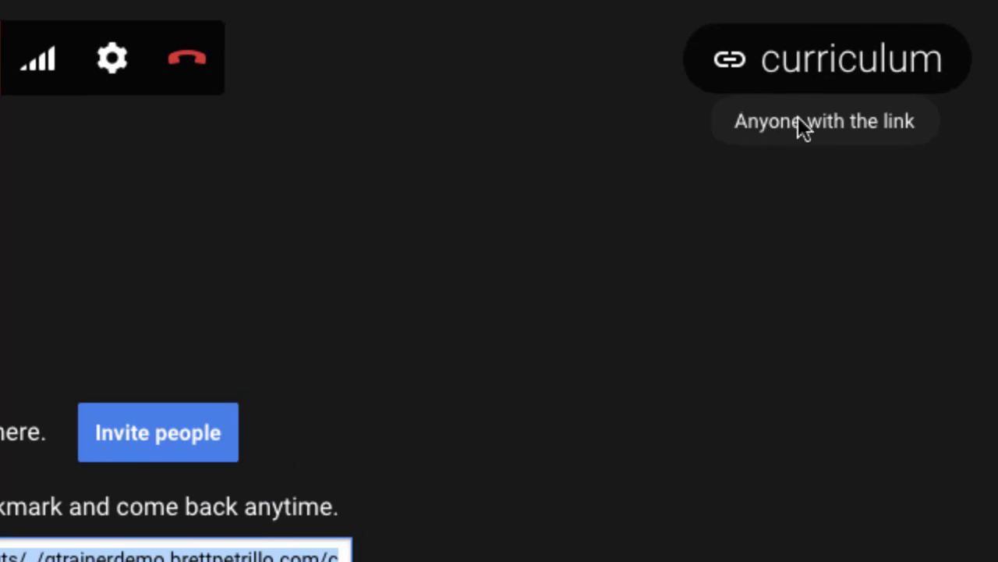
click(745, 64)
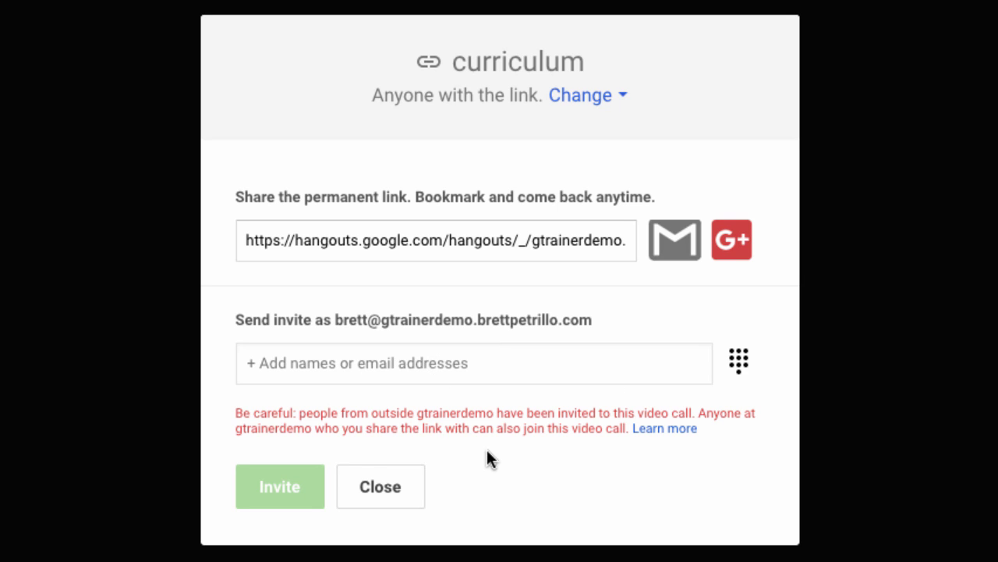
click(376, 496)
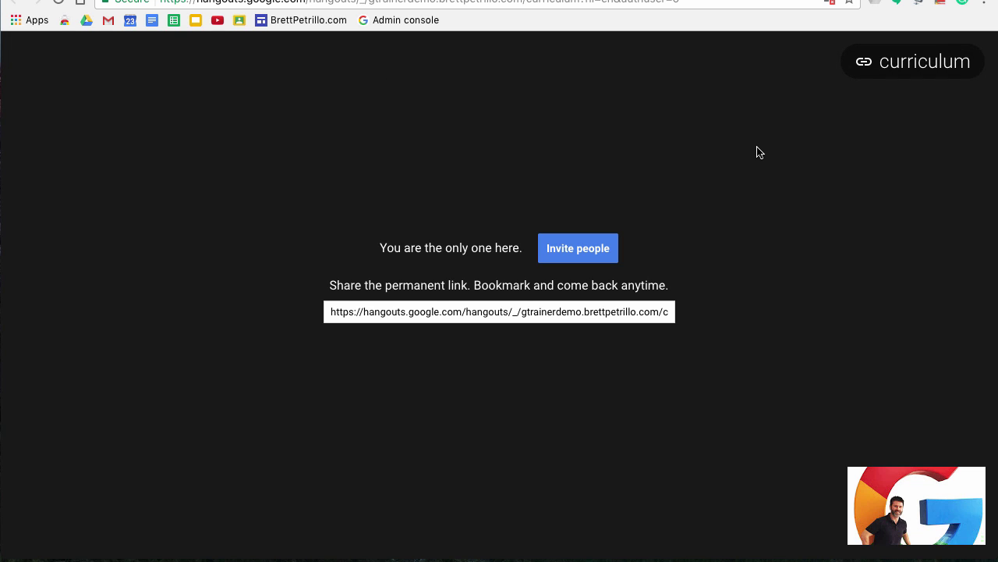
mouse_move(583, 78)
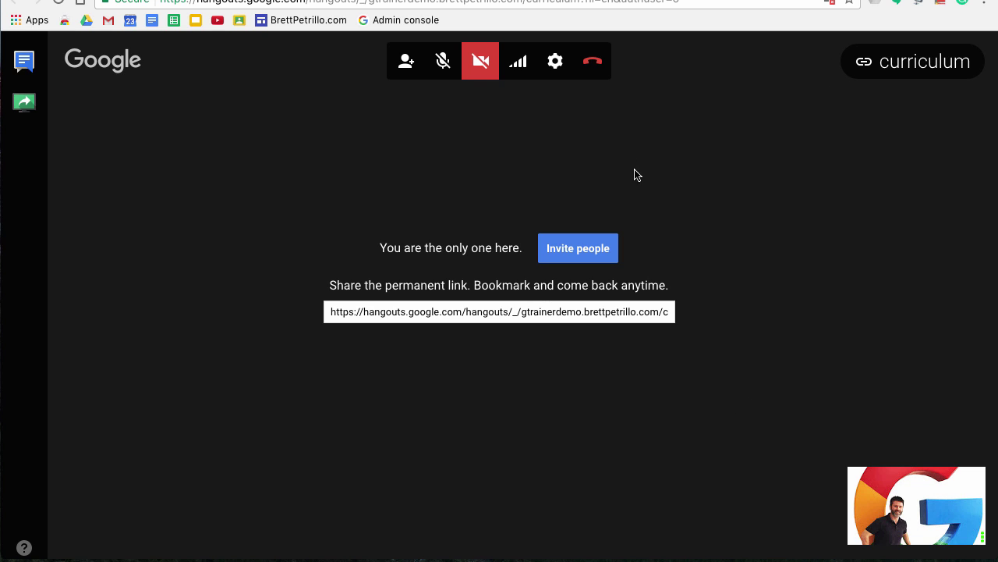
Step: Hang up on the curriculum call, then rejoin it through 'curriculum' in recent Hangouts
click(602, 66)
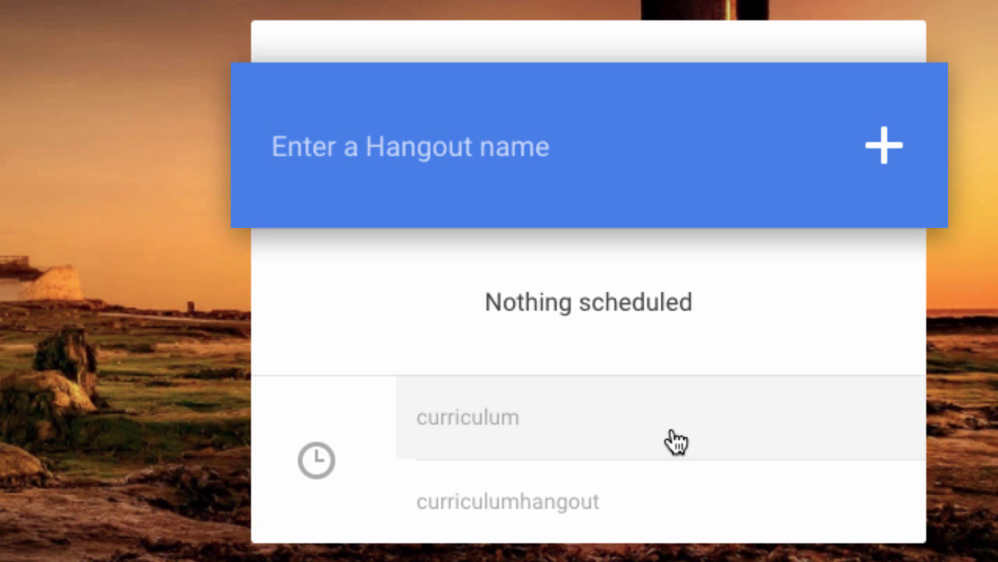
click(593, 439)
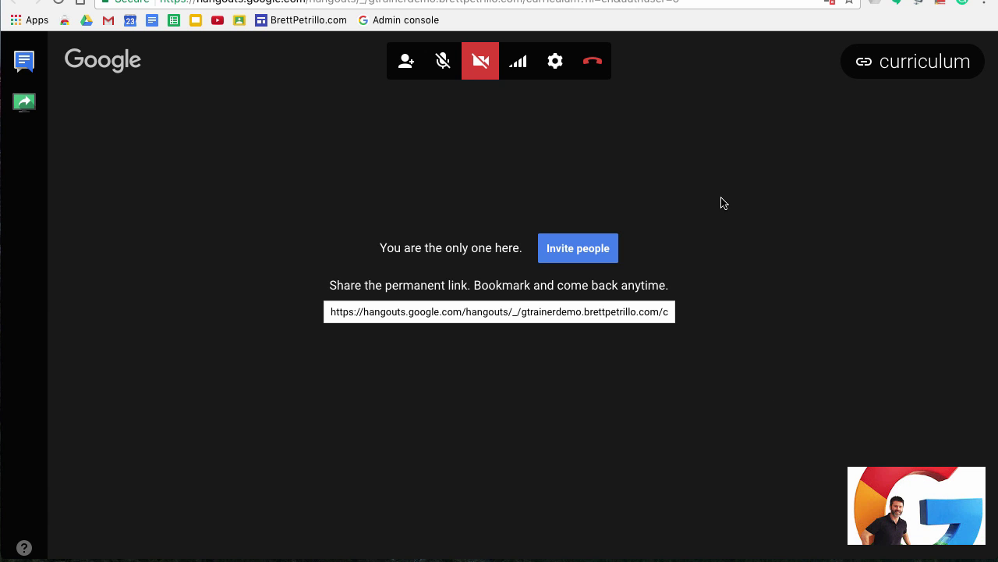
Step: Hang up the curriculum call with the red button
click(600, 67)
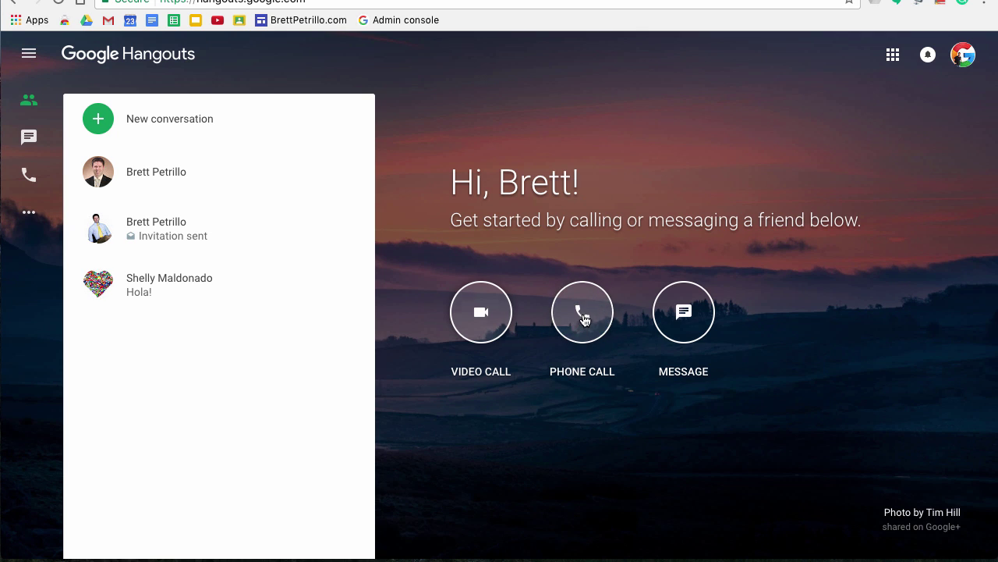
Step: Go to Phone Call and start a new conversation to get the name/phone number field
click(583, 318)
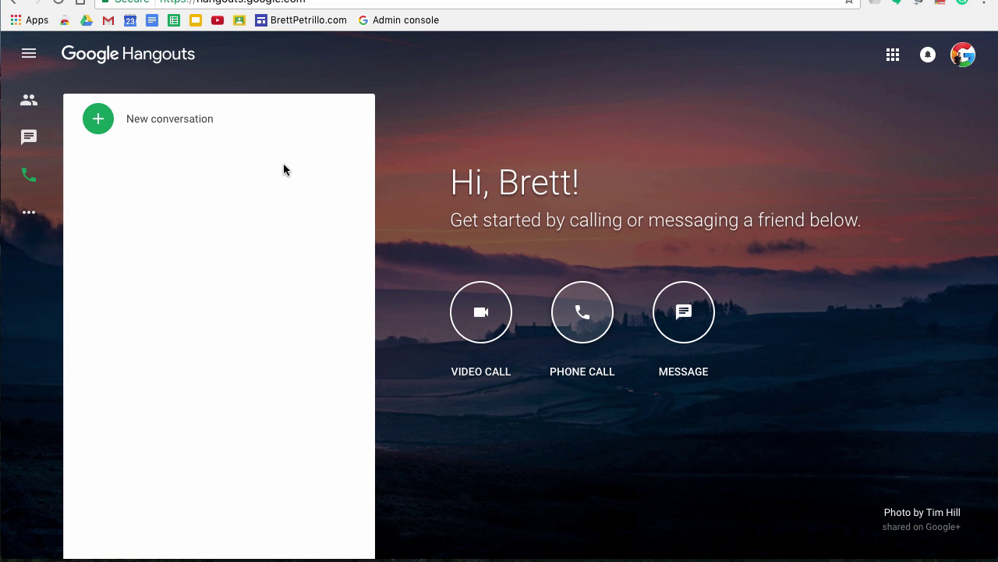
click(246, 121)
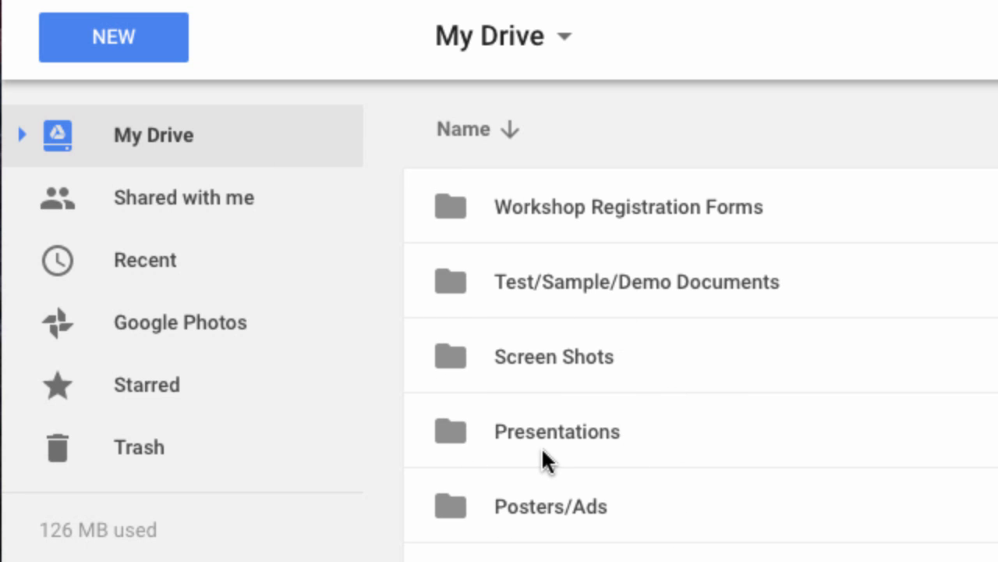
scroll(541, 446, down, 3)
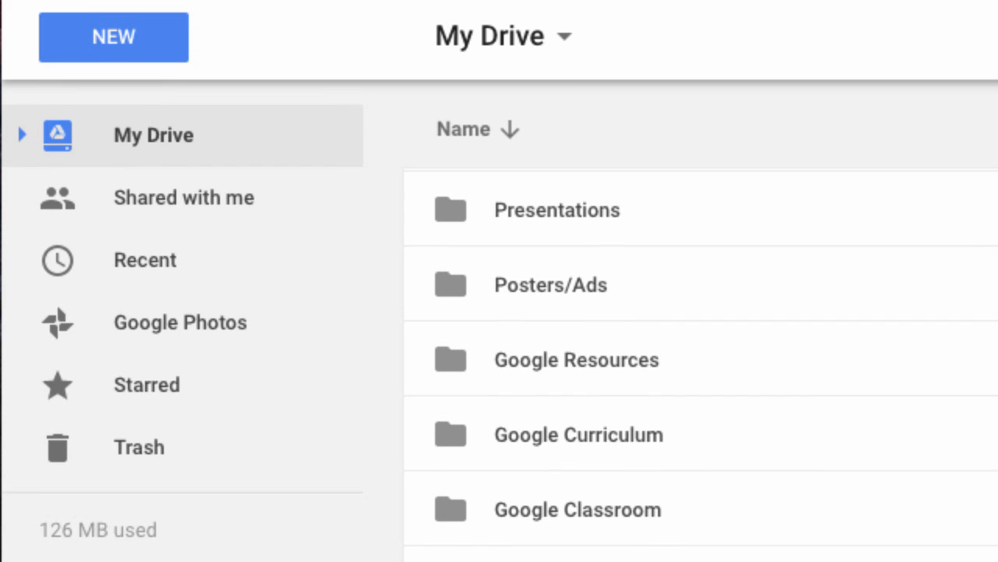
scroll(549, 443, up, 3)
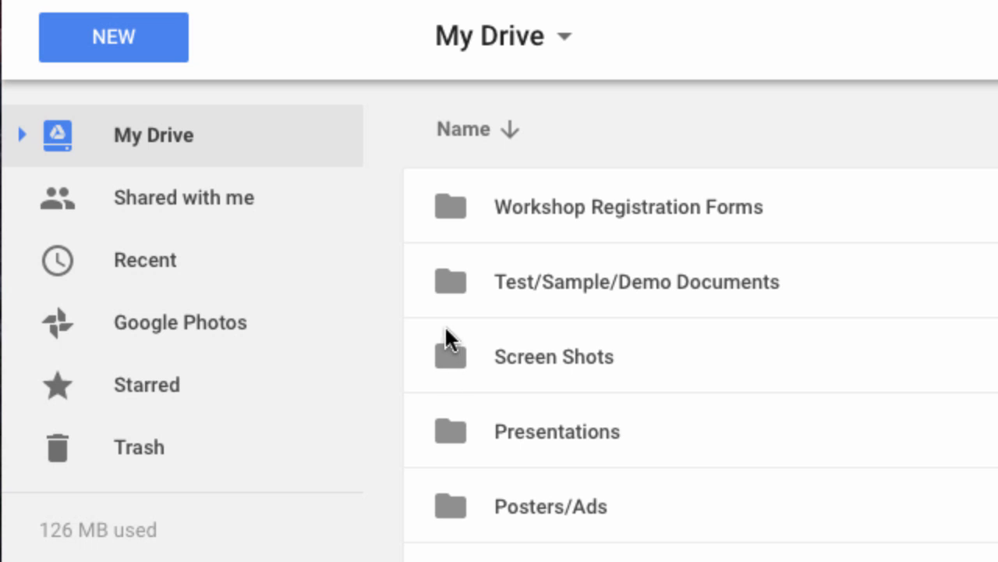
double_click(456, 211)
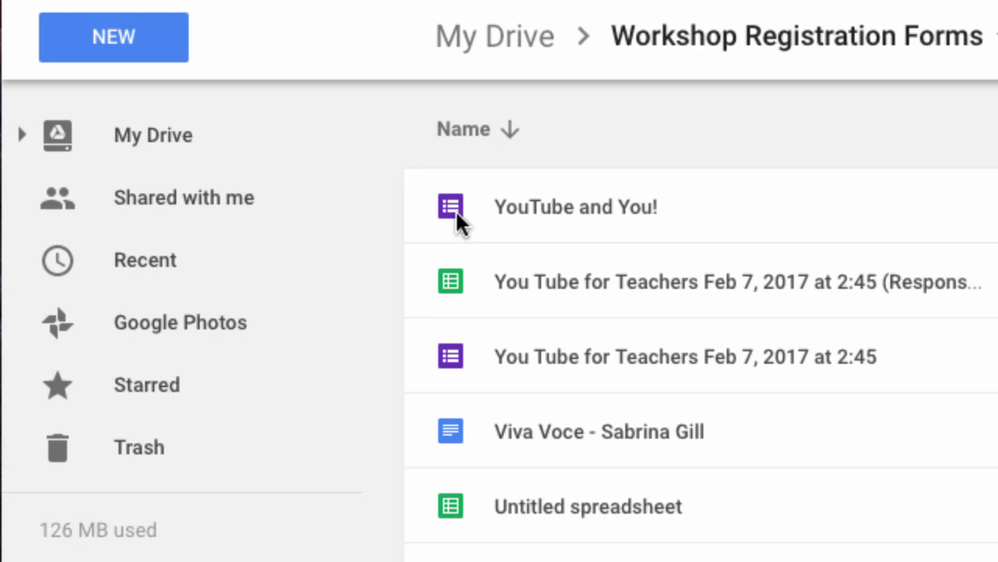
scroll(597, 537, down, 4)
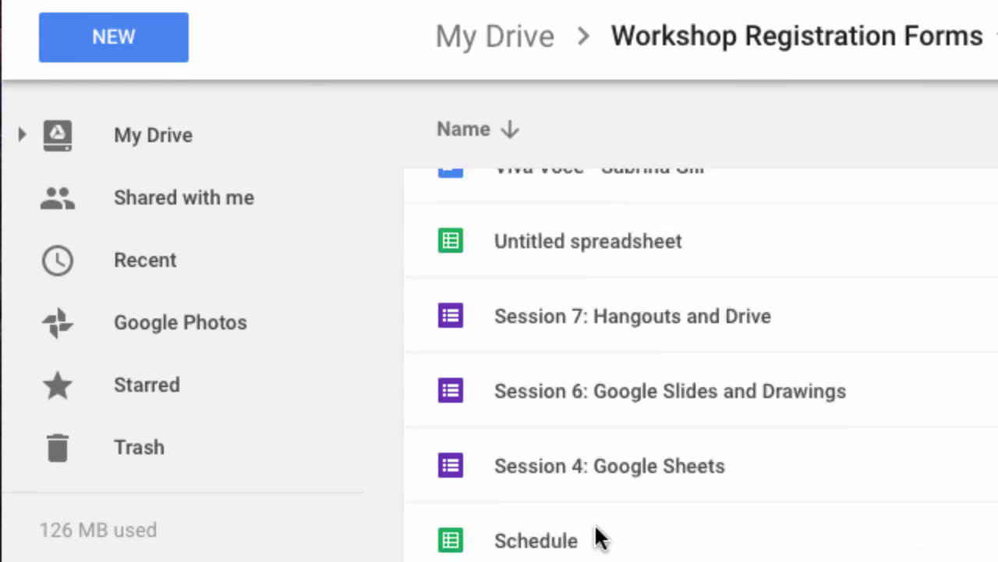
scroll(564, 294, up, 4)
click(521, 36)
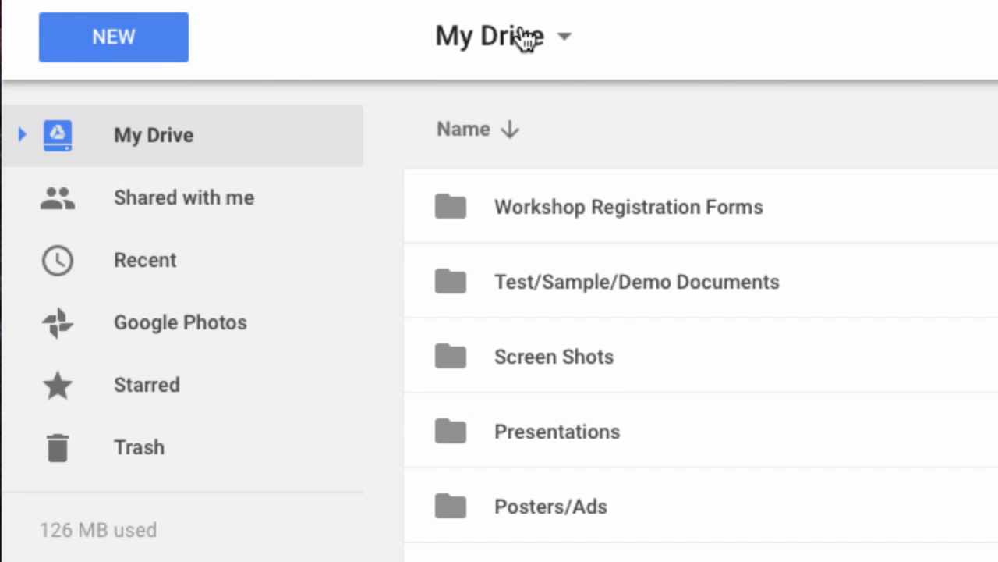
scroll(611, 370, down, 3)
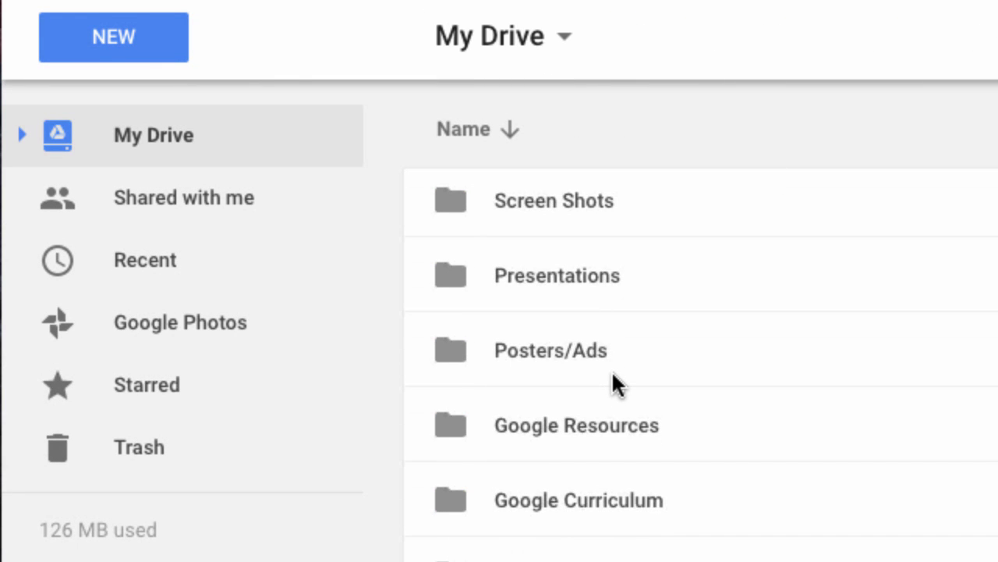
scroll(612, 370, up, 3)
scroll(612, 369, down, 3)
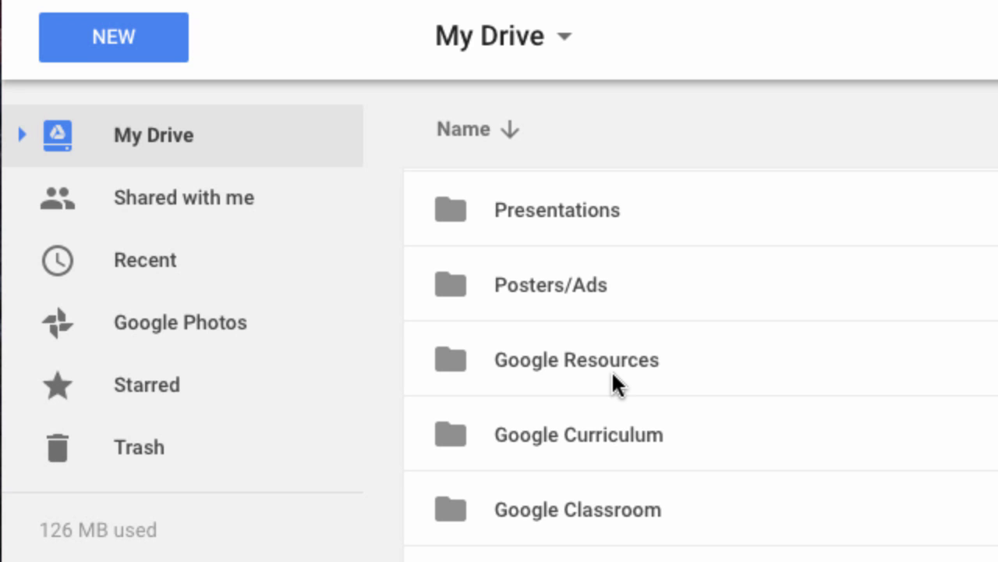
scroll(612, 370, up, 3)
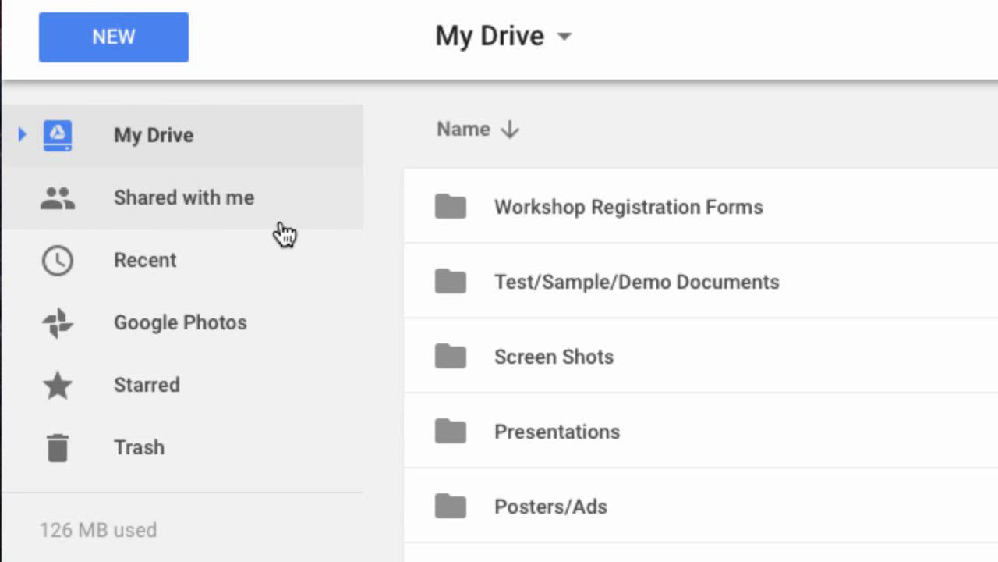
Step: Browse the Shared with me list of Google Educator training files and YouTube Thumbs, then go to Recent
click(301, 204)
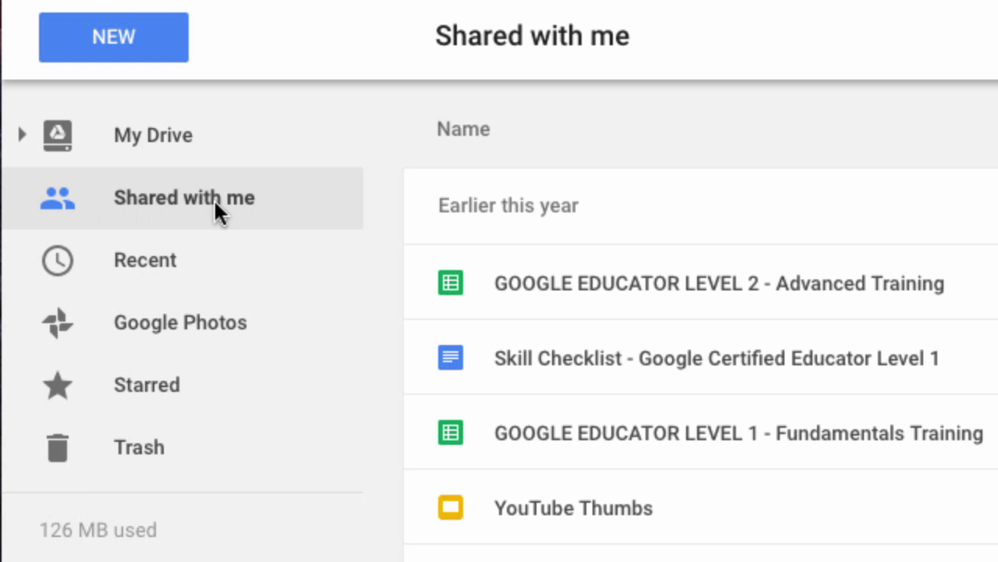
scroll(701, 359, down, 1)
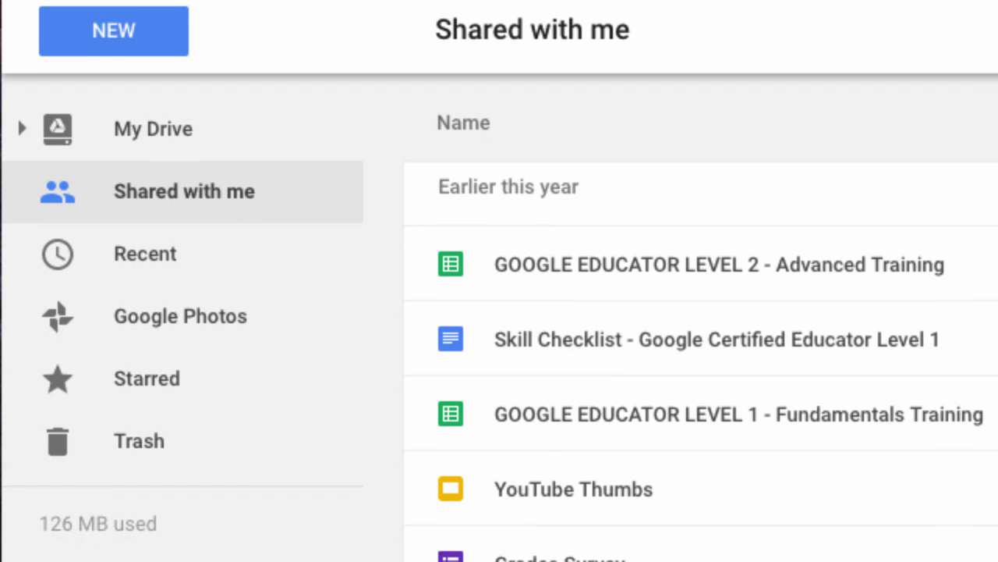
scroll(700, 359, up, 1)
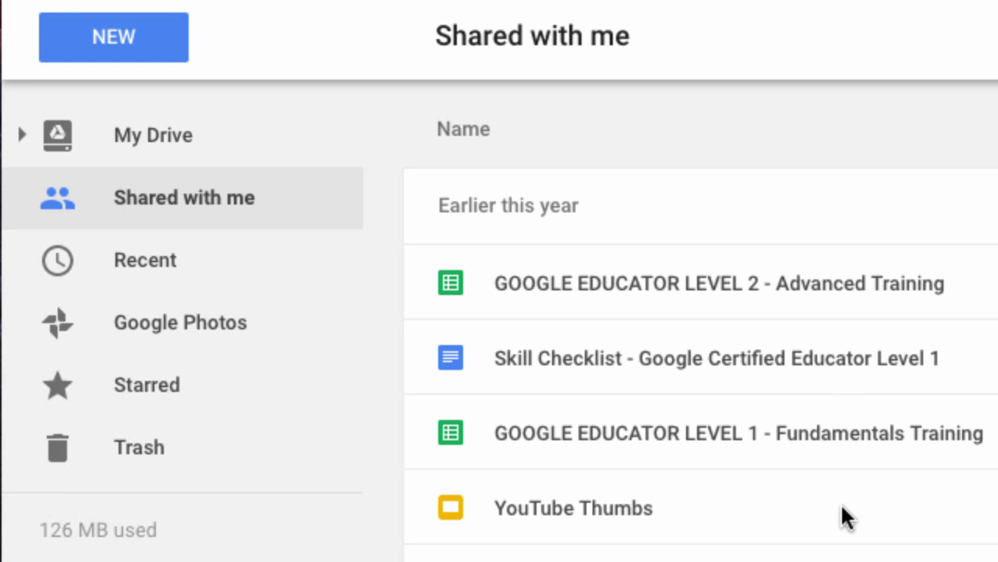
scroll(841, 506, down, 1)
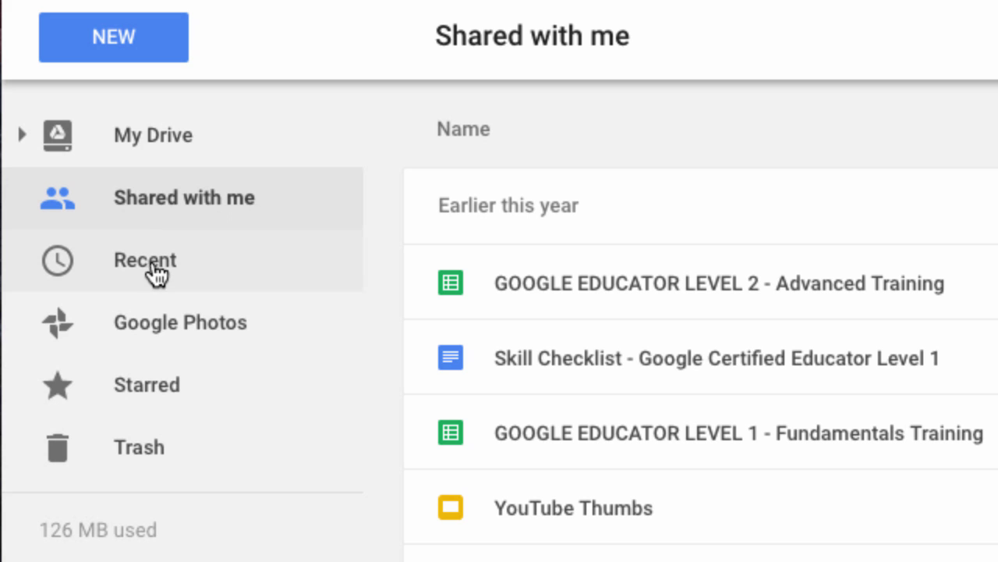
click(128, 259)
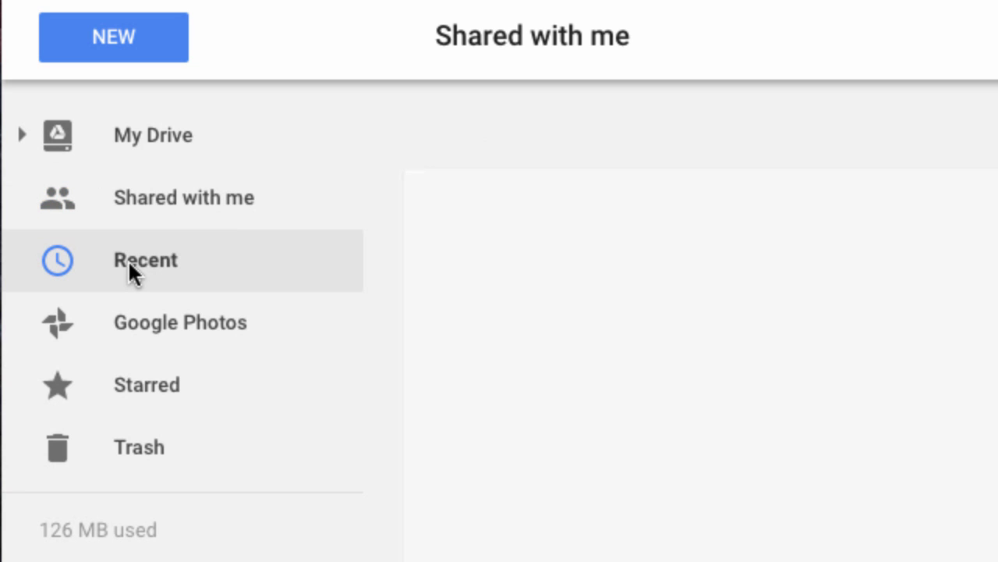
Step: Scroll through the Recent files under Today and Earlier this week, ending back at the top
scroll(550, 428, down, 5)
scroll(549, 429, down, 12)
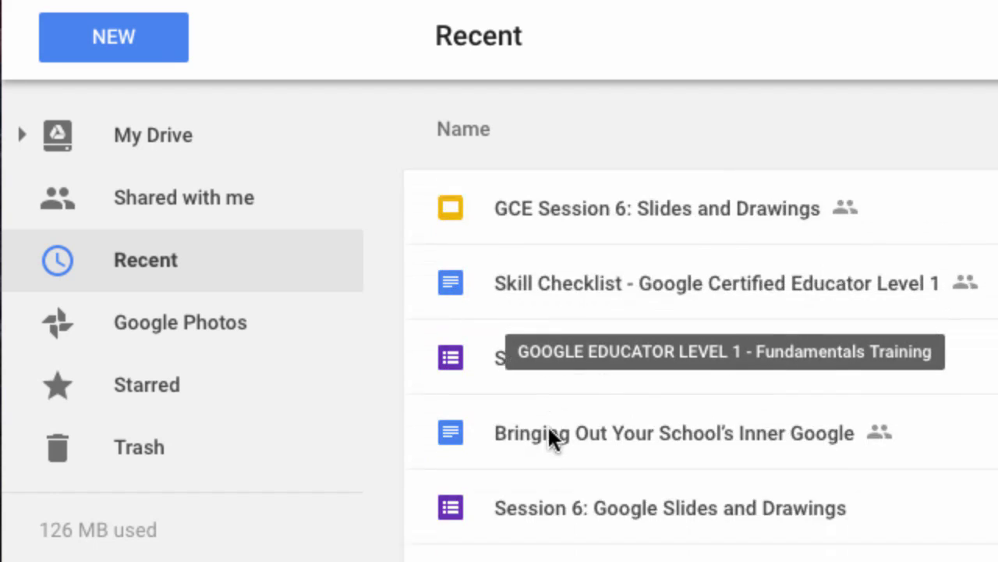
scroll(549, 428, up, 2)
scroll(548, 429, down, 20)
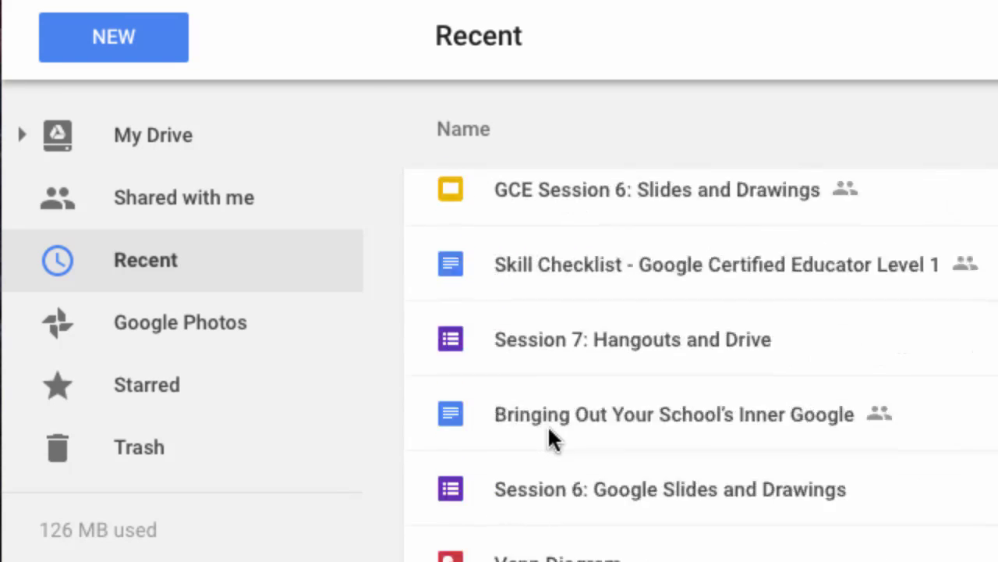
scroll(547, 429, up, 15)
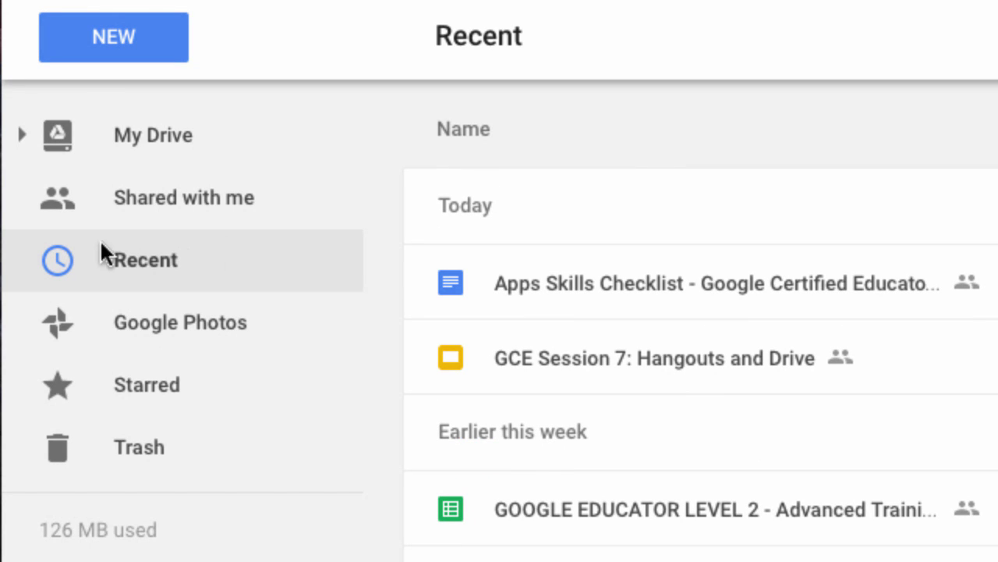
Step: In Shared with me, check shared files' action menus, then add ch5 Multiplication facts.xls to My Drive
click(180, 218)
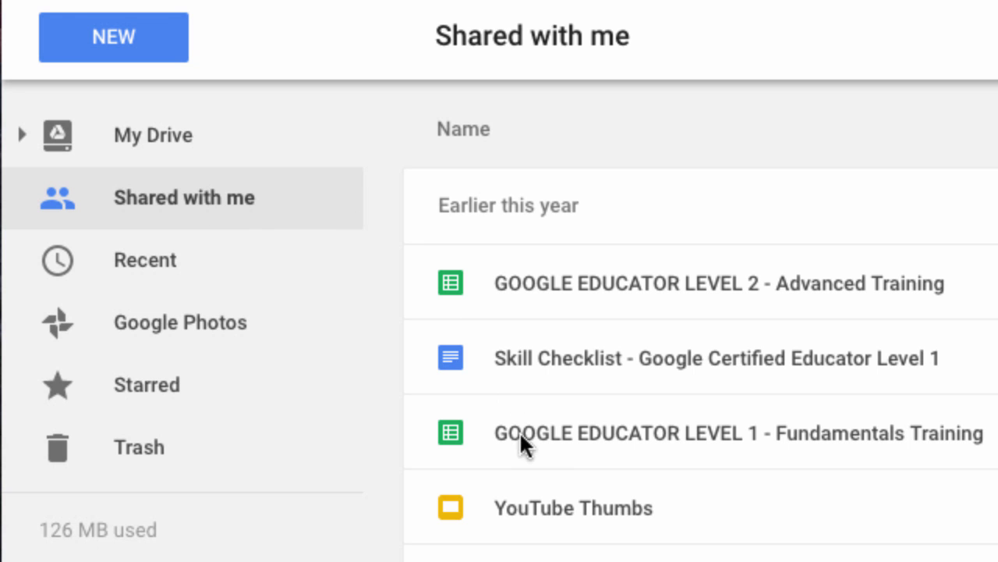
click(524, 506)
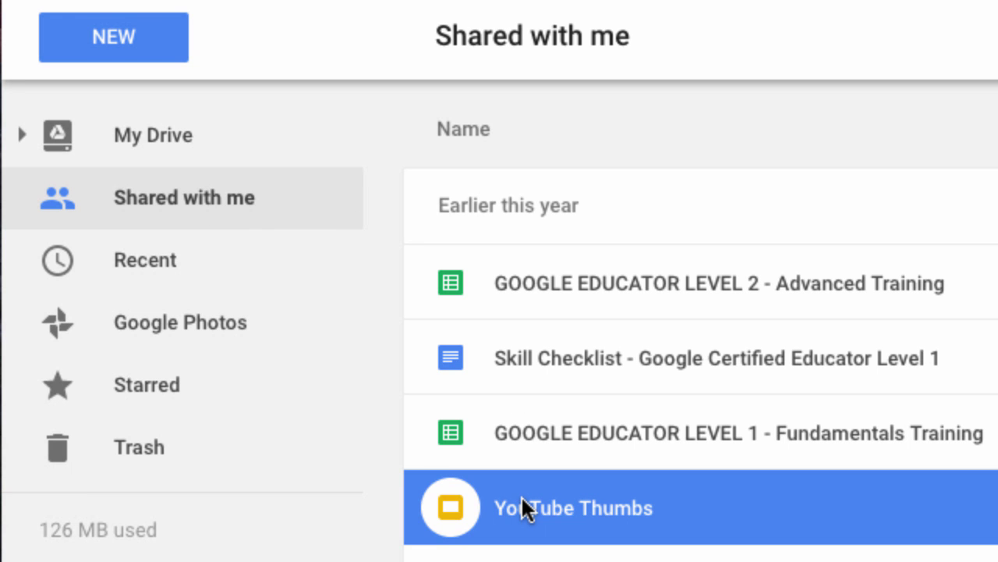
right_click(521, 494)
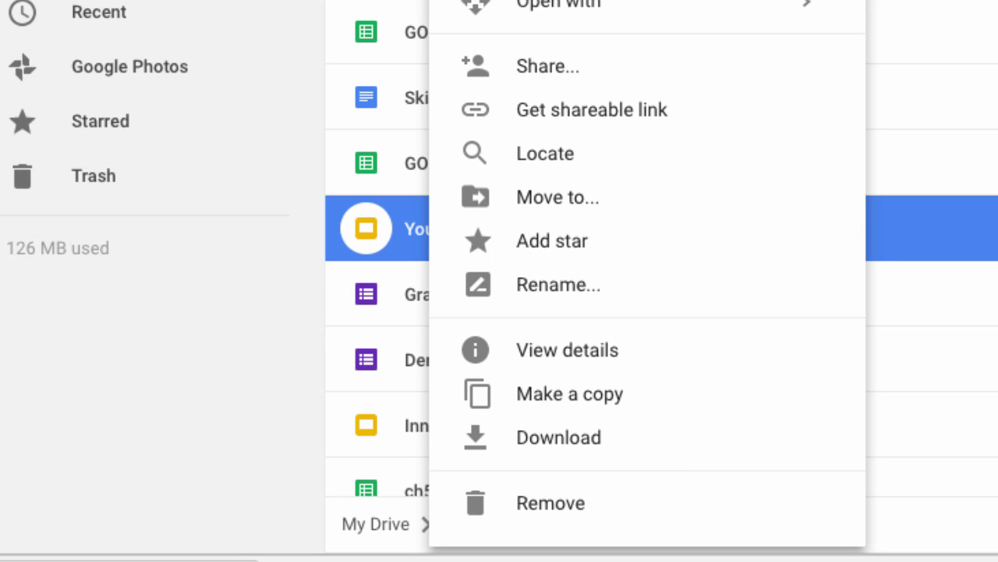
click(317, 11)
right_click(542, 559)
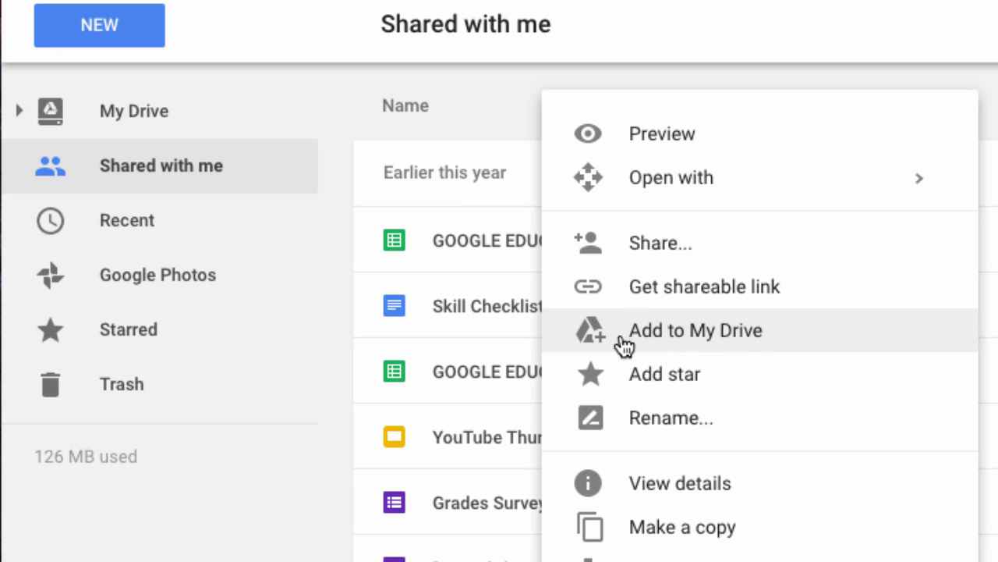
key(Escape)
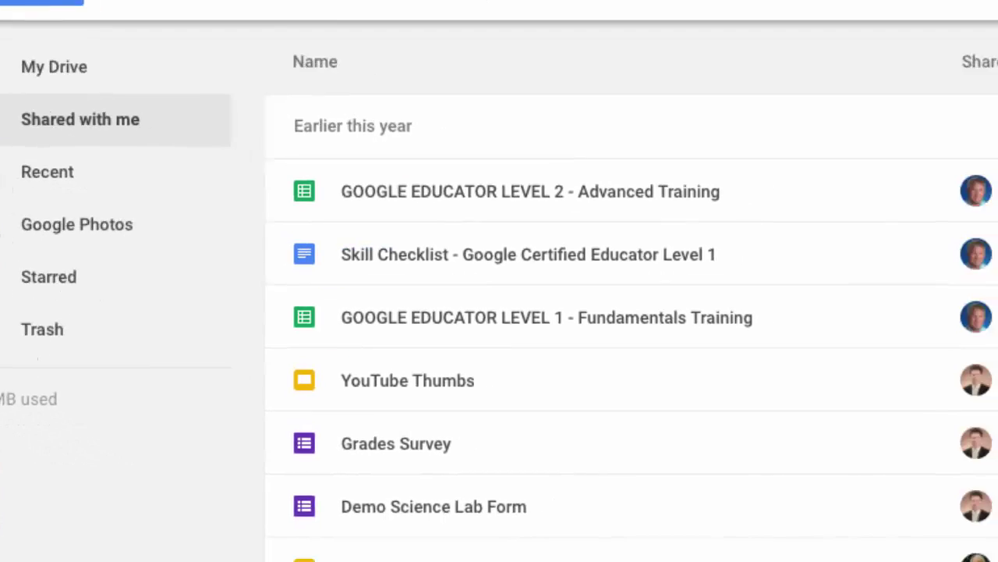
right_click(347, 451)
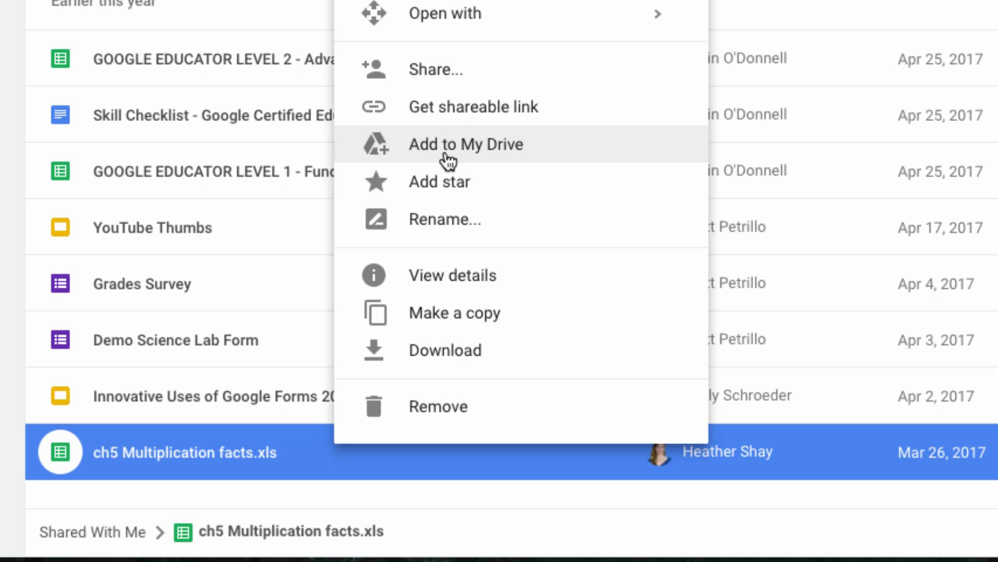
click(445, 150)
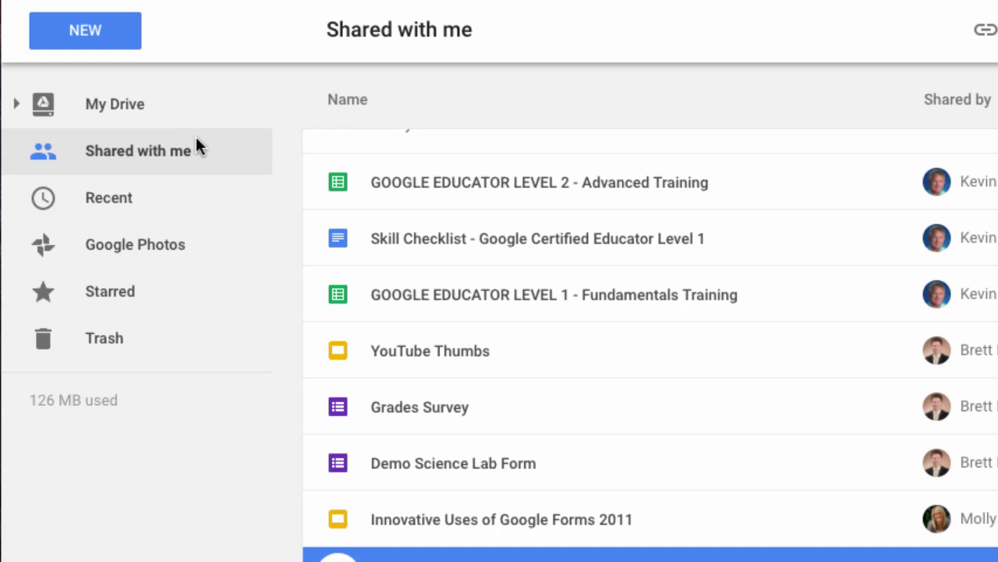
Step: Find ch5 Multiplication facts.xls in My Drive and try dragging it into Posters/Ads
click(128, 104)
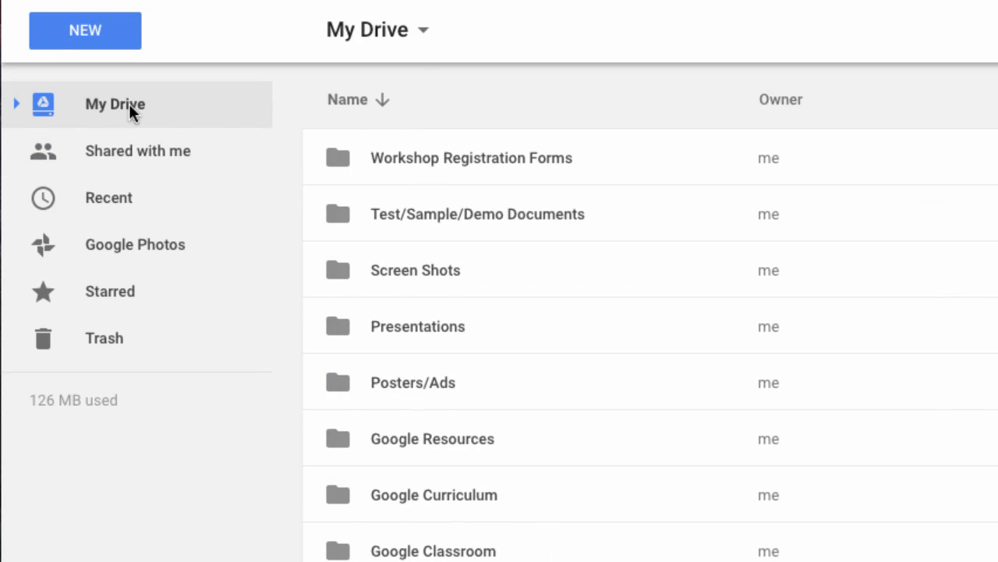
scroll(382, 524, down, 2)
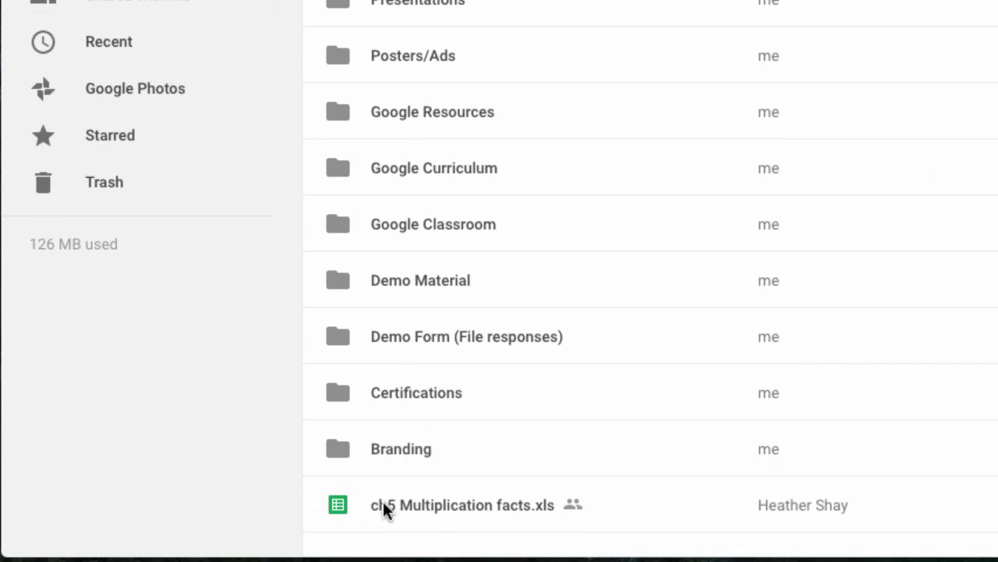
click(434, 510)
drag(434, 511, 415, 507)
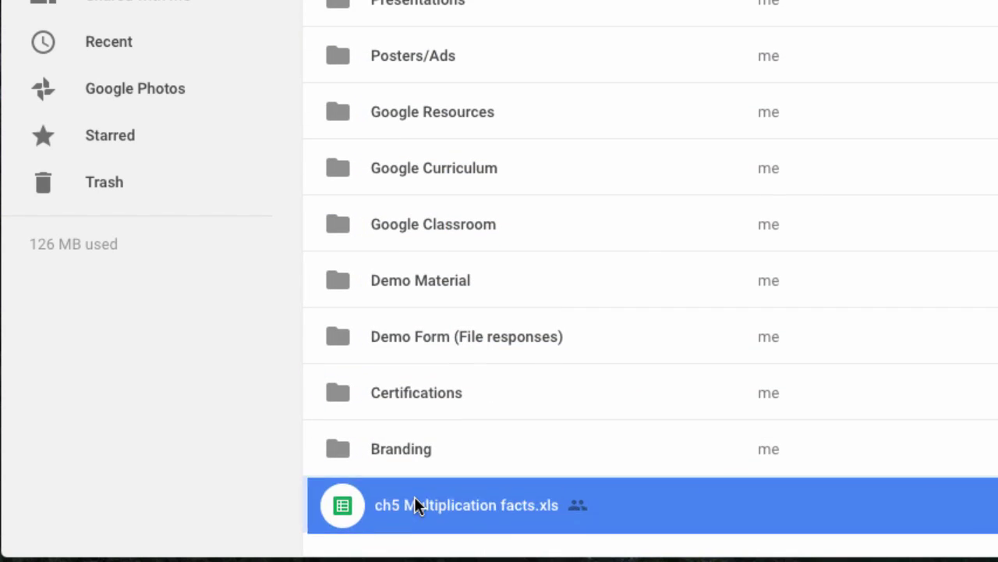
right_click(468, 516)
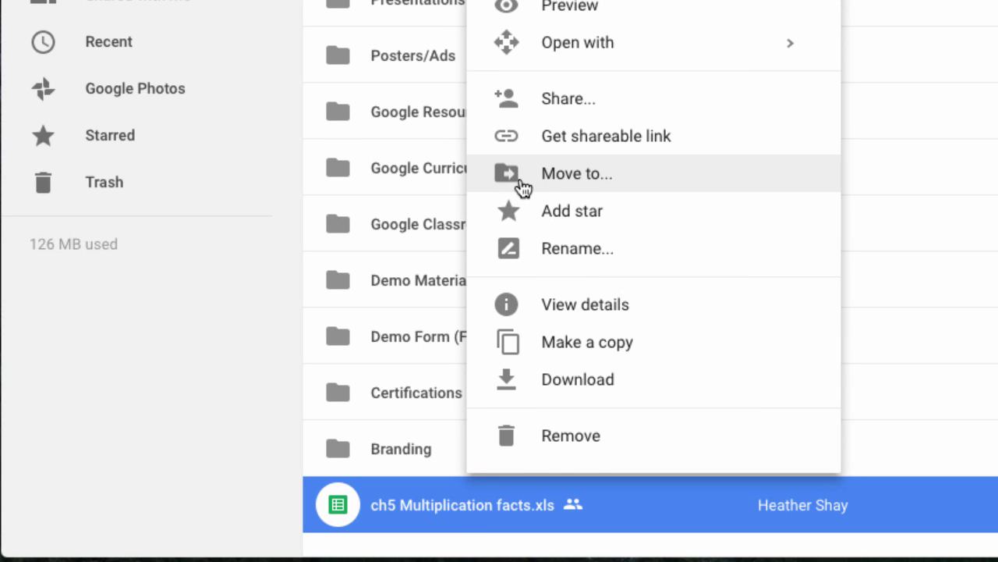
click(574, 176)
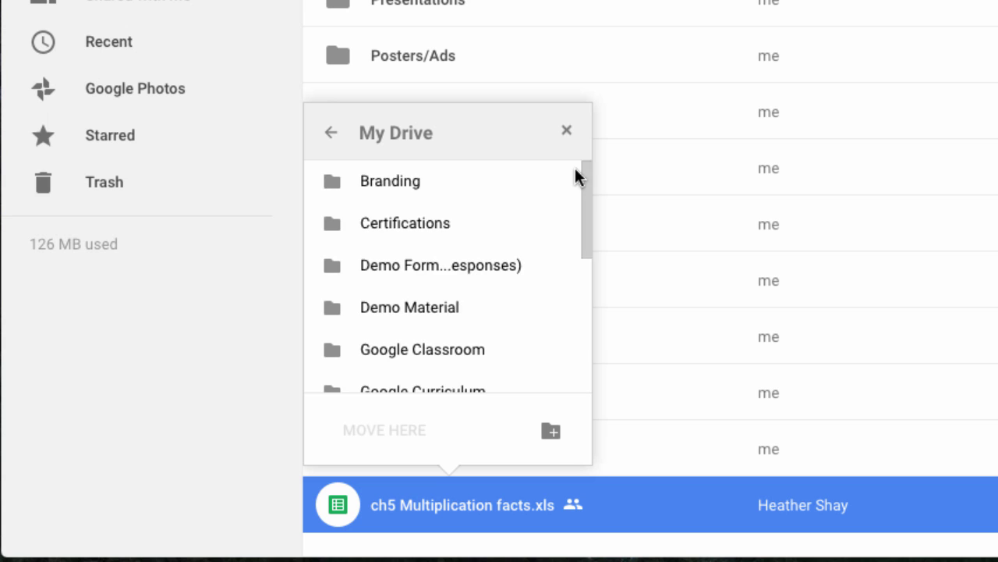
scroll(452, 223, down, 4)
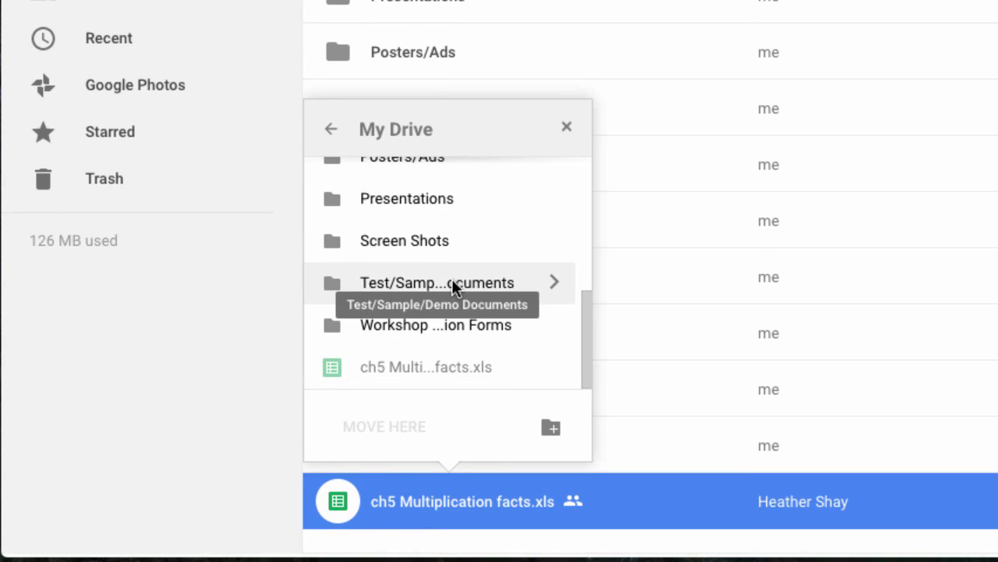
scroll(423, 215, up, 6)
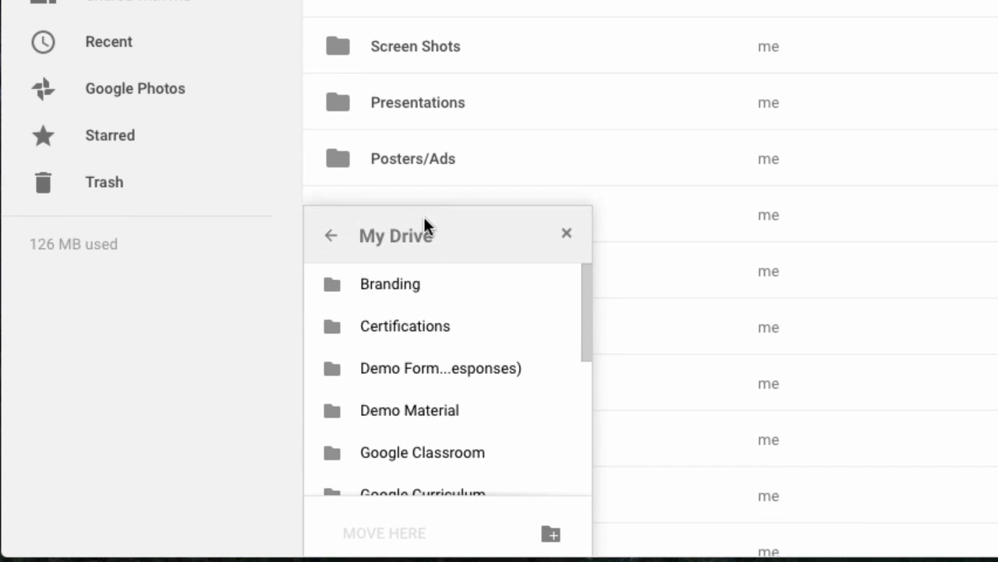
scroll(508, 414, down, 2)
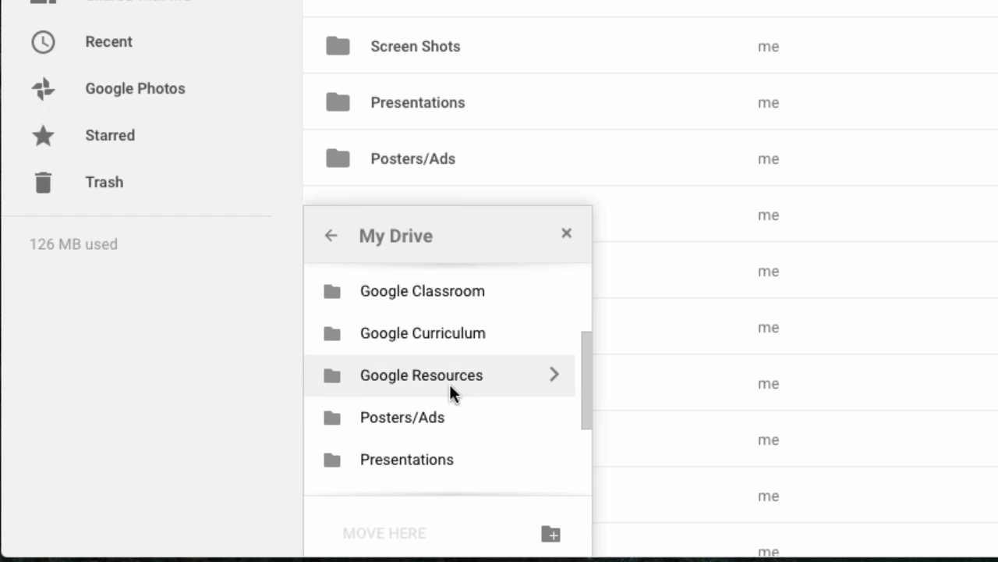
click(449, 349)
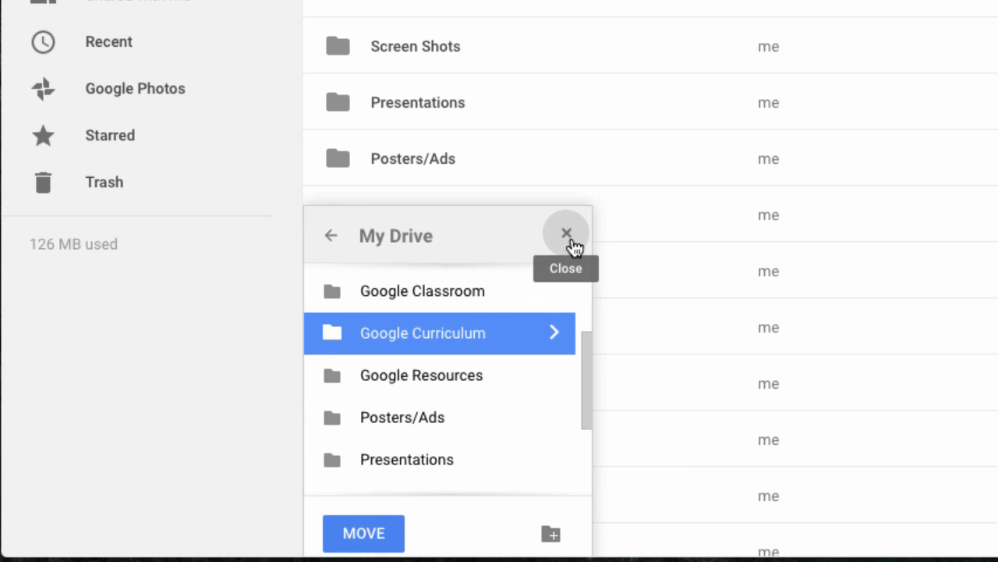
click(569, 237)
scroll(578, 309, up, 3)
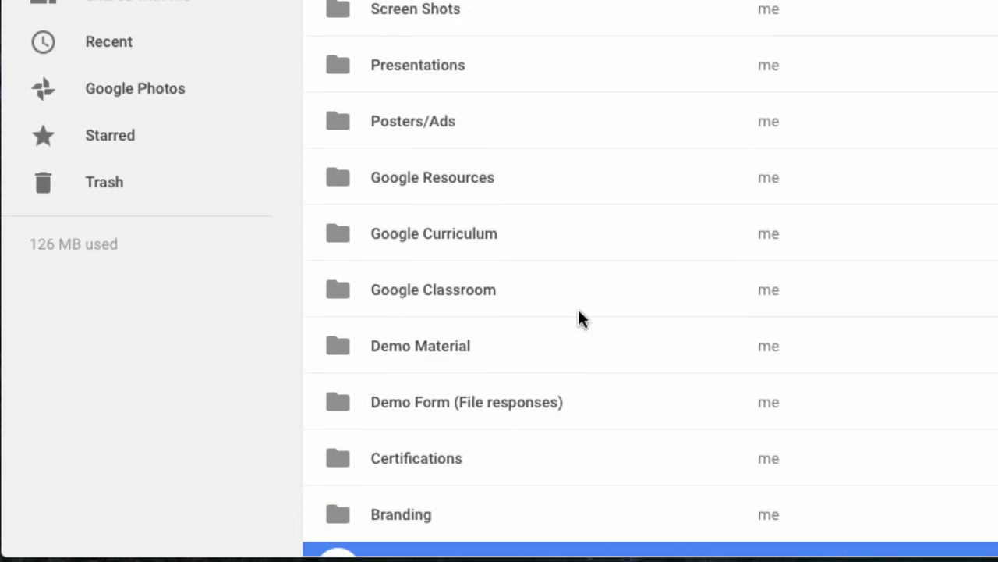
scroll(578, 308, down, 3)
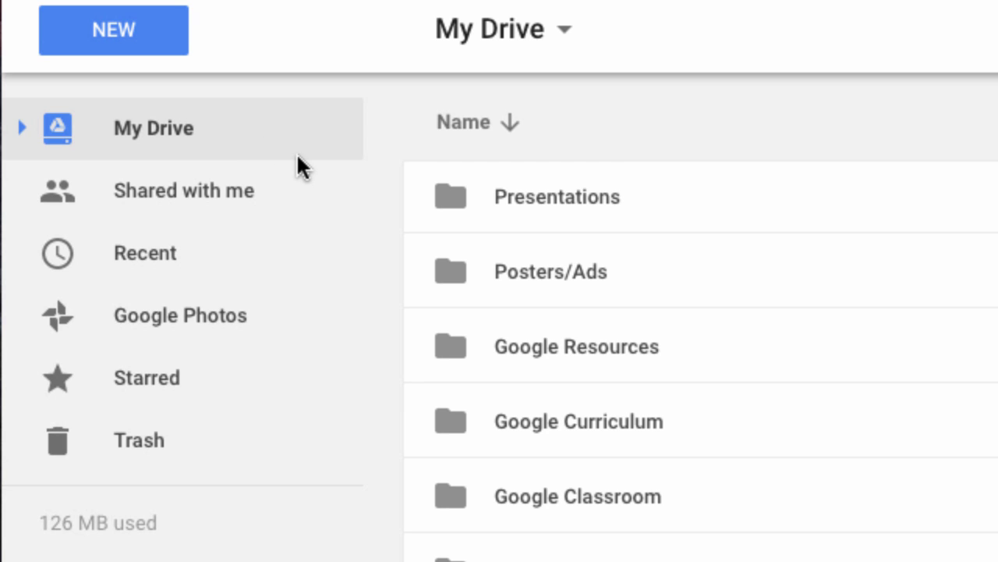
Step: Pass through Shared with me and Recent, then show Trash with deleted files like Copy of ch5 Multiplication facts.xls
click(250, 184)
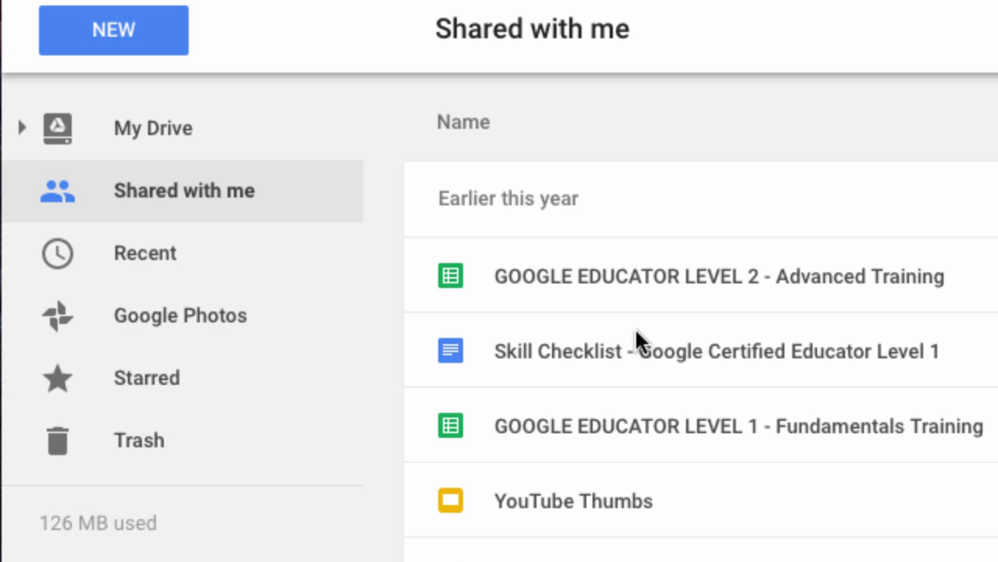
click(171, 273)
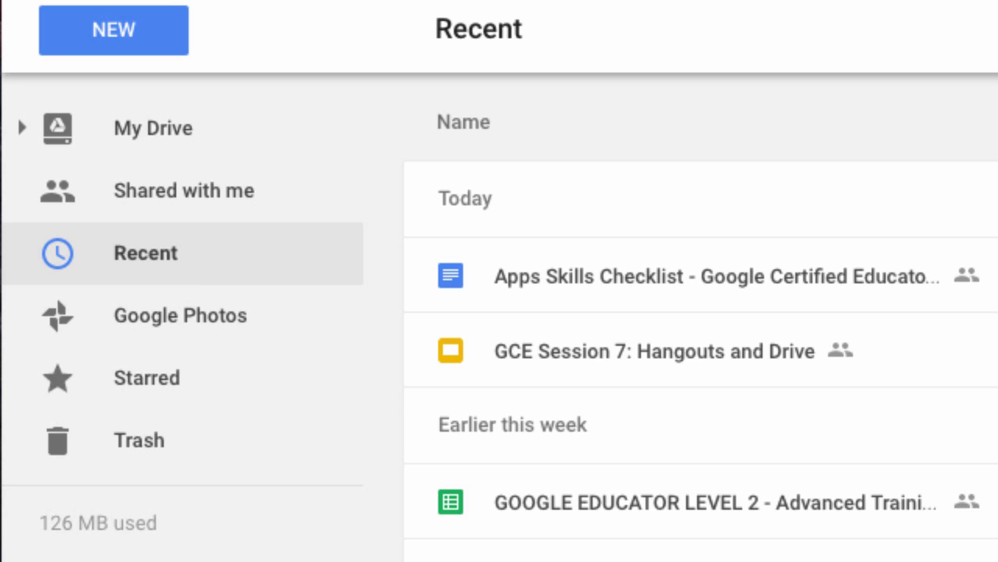
scroll(702, 372, down, 2)
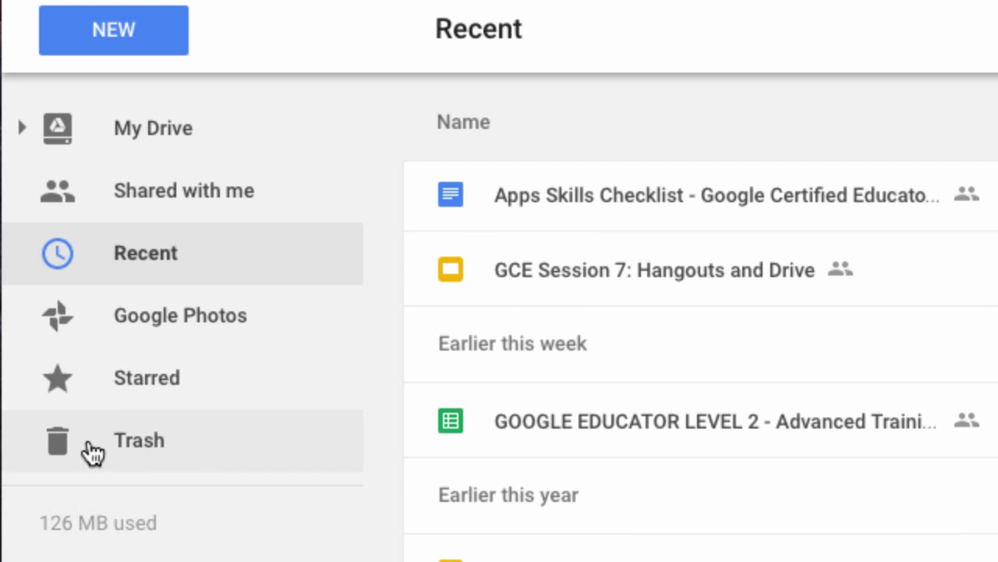
click(273, 464)
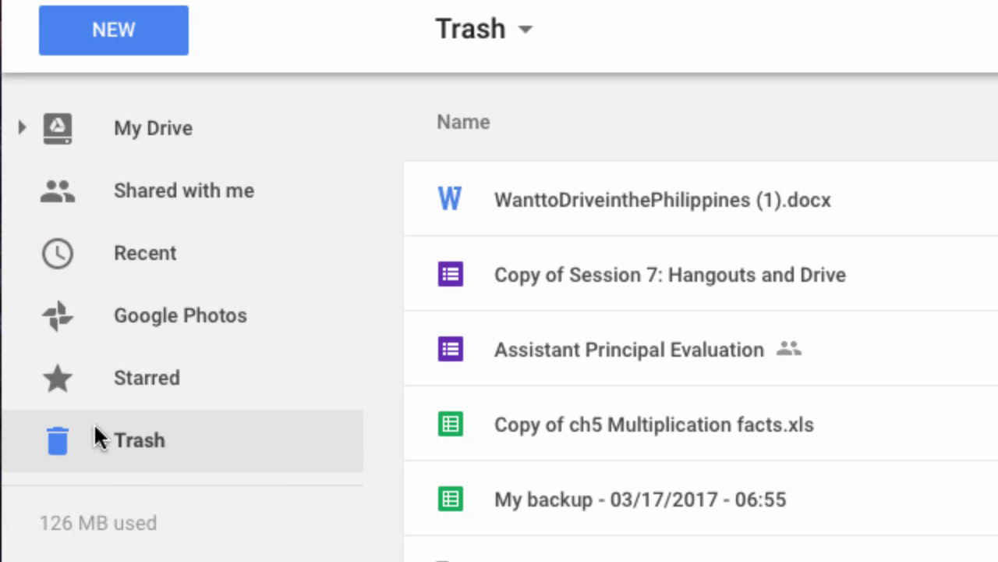
Step: View the Restore and Delete forever options for Assistant Principal Evaluation, then return to My Drive
scroll(701, 359, down, 2)
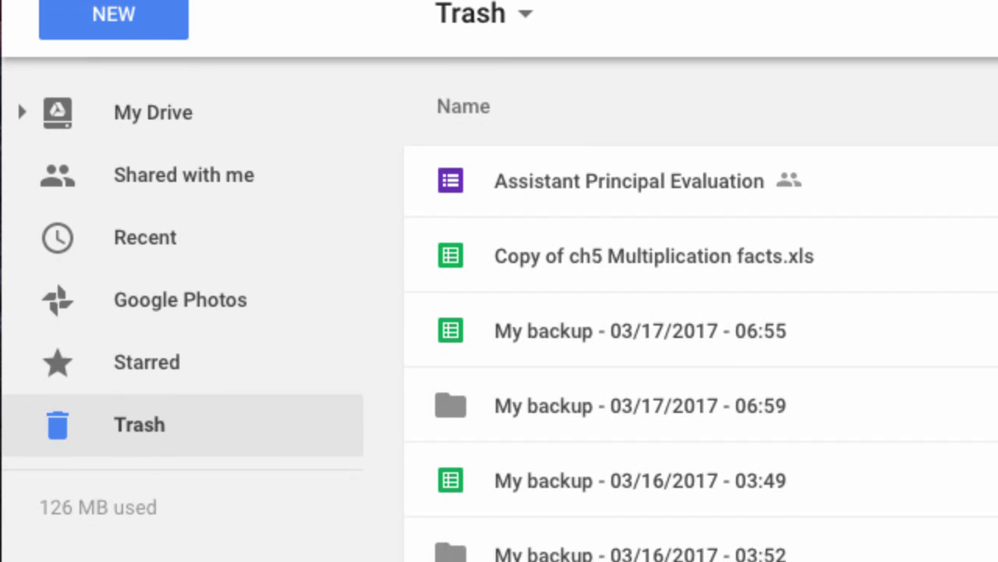
scroll(701, 359, up, 2)
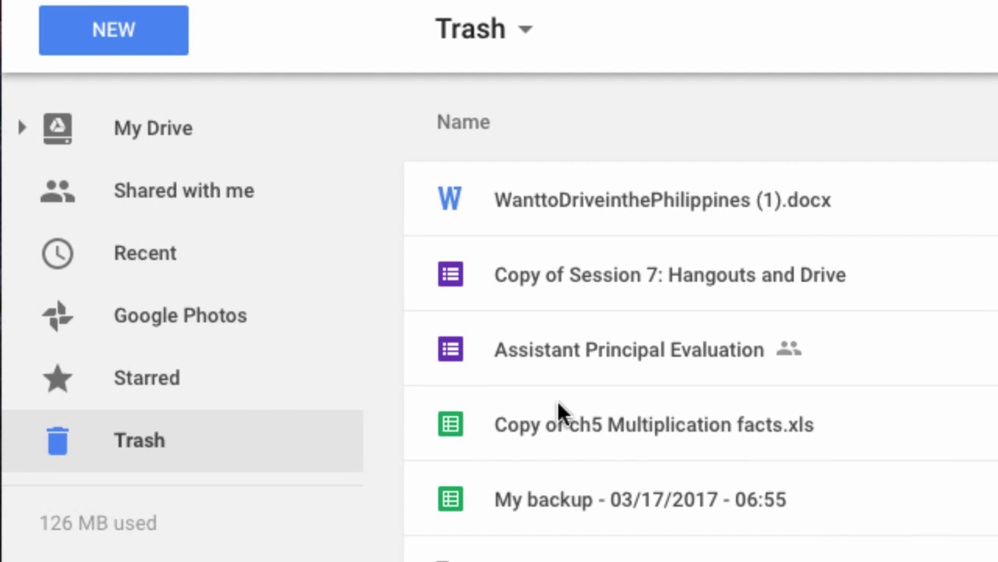
scroll(901, 546, down, 2)
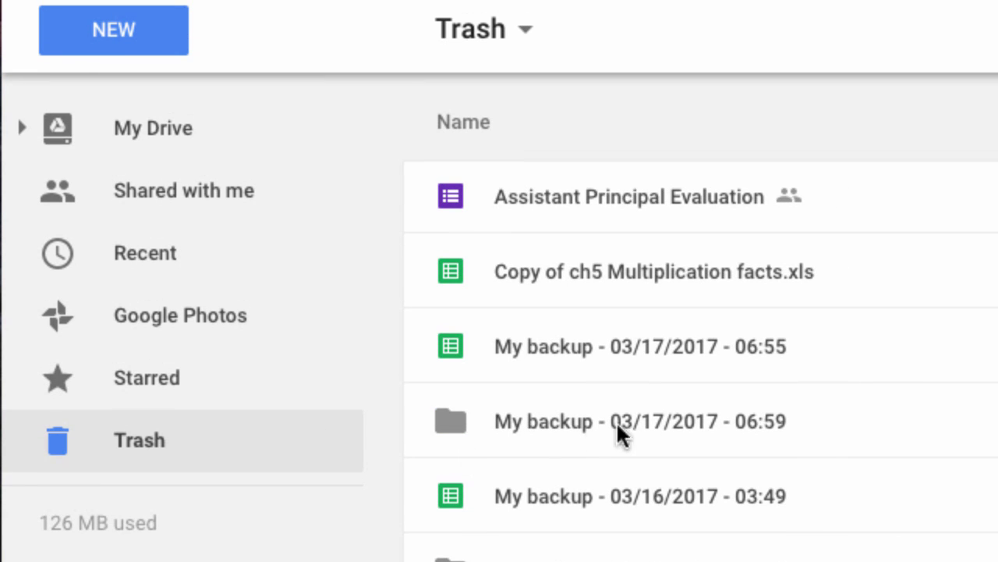
scroll(694, 383, up, 2)
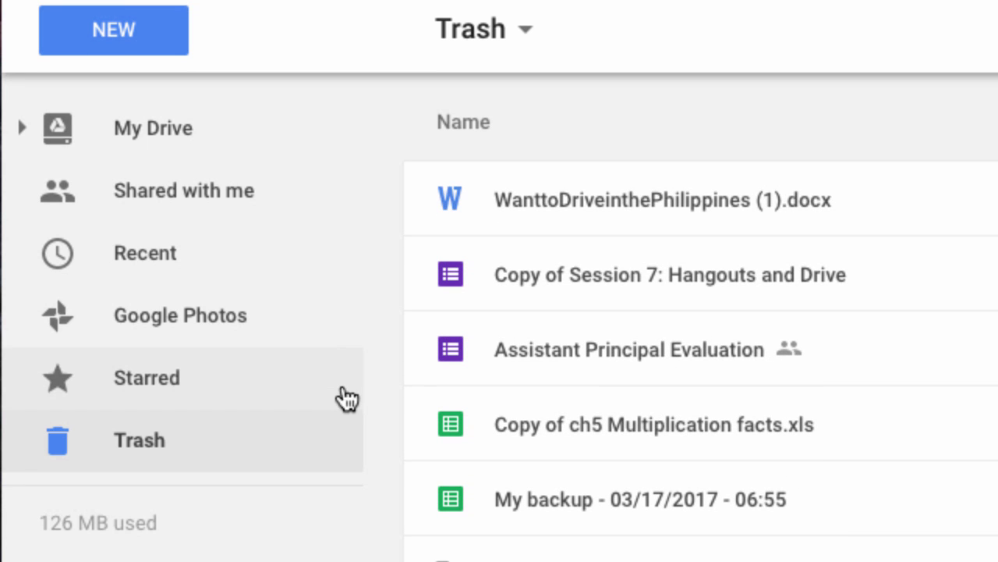
click(650, 341)
right_click(651, 341)
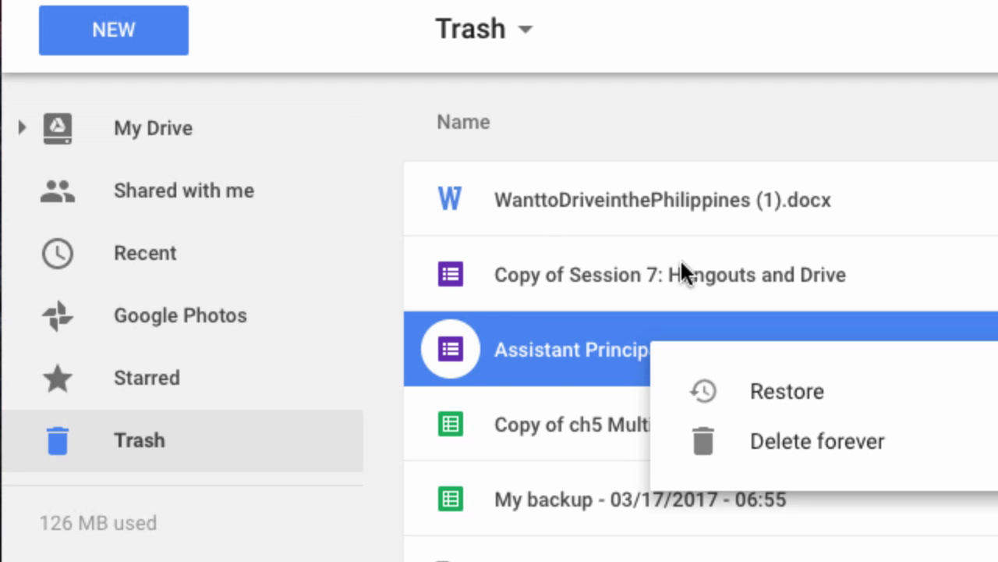
click(187, 143)
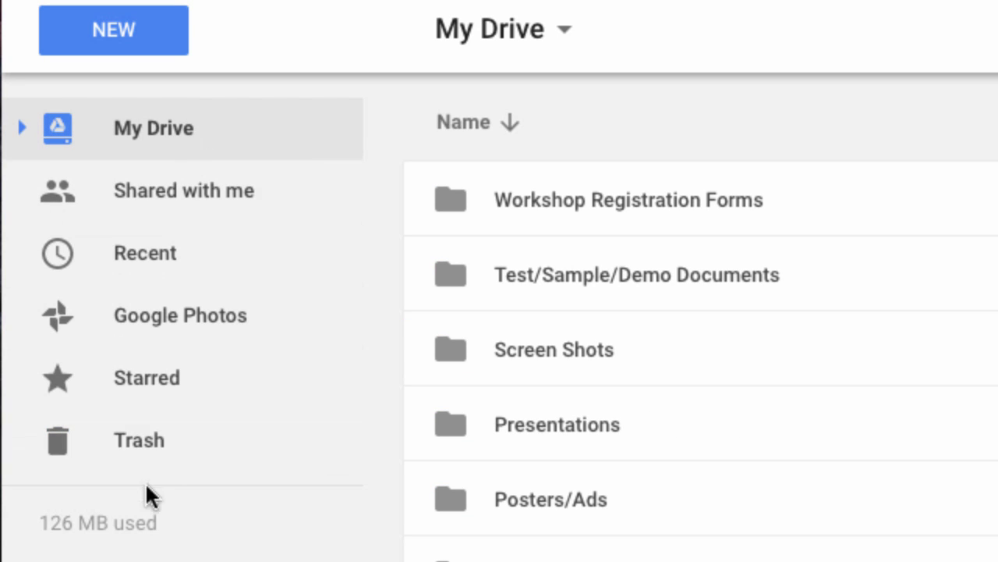
Step: Browse the NEW menu's Google Docs, Slides and More submenus, then start a Drive search
click(161, 57)
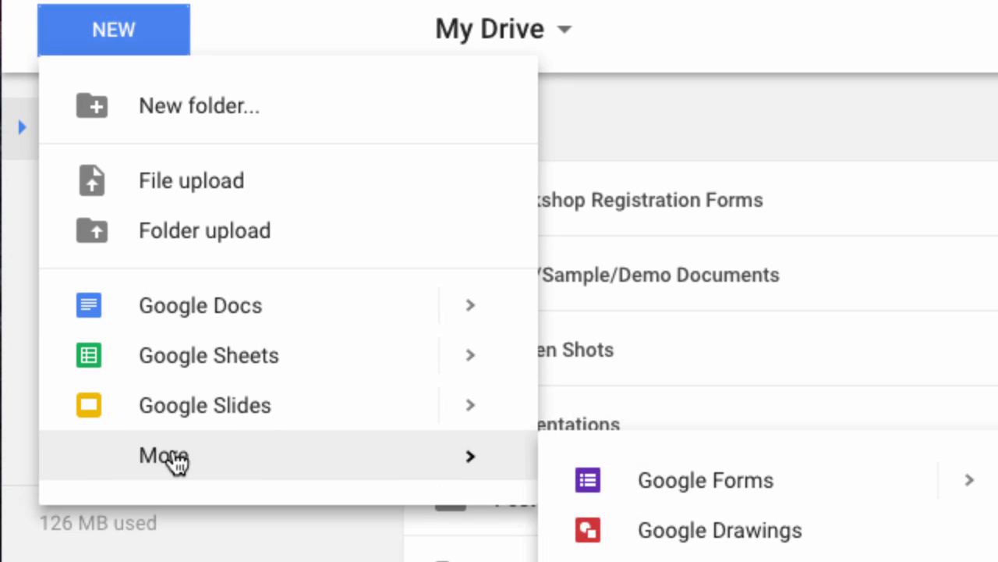
mouse_move(205, 460)
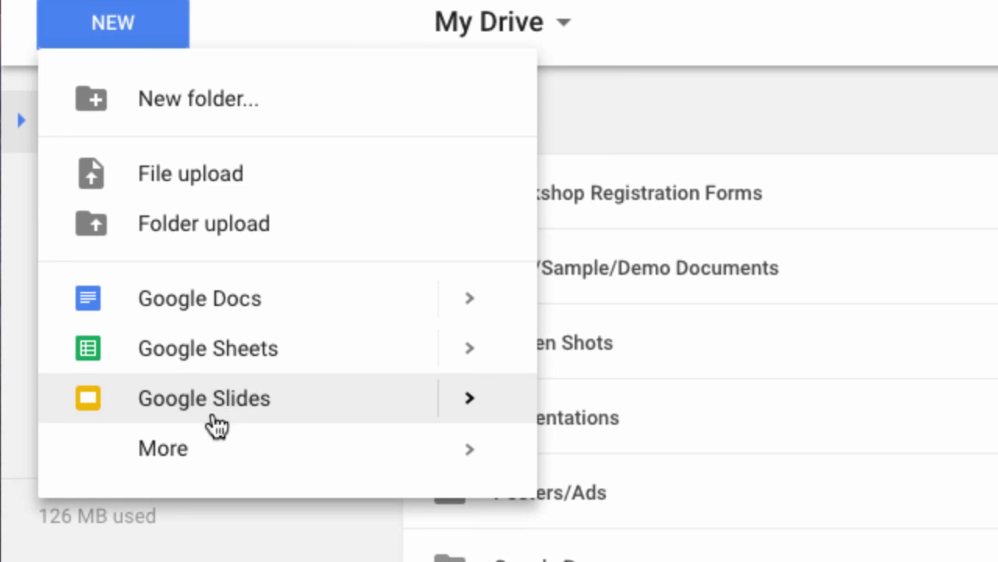
mouse_move(175, 460)
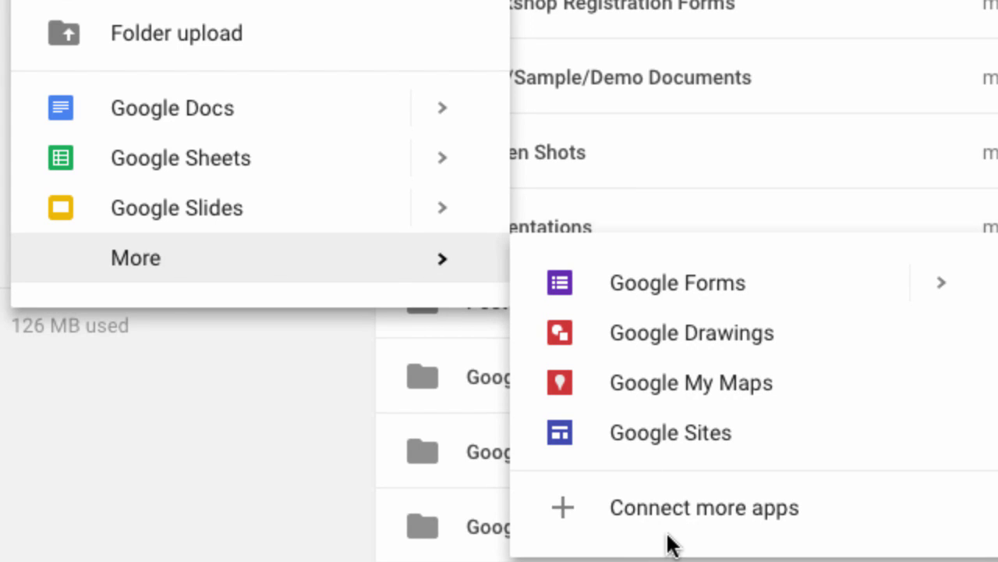
click(181, 142)
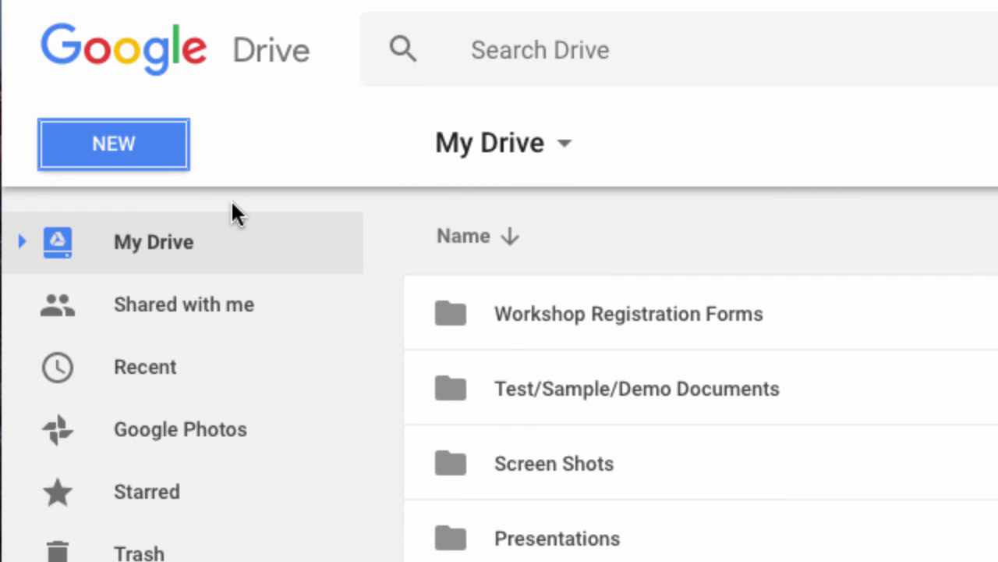
click(665, 52)
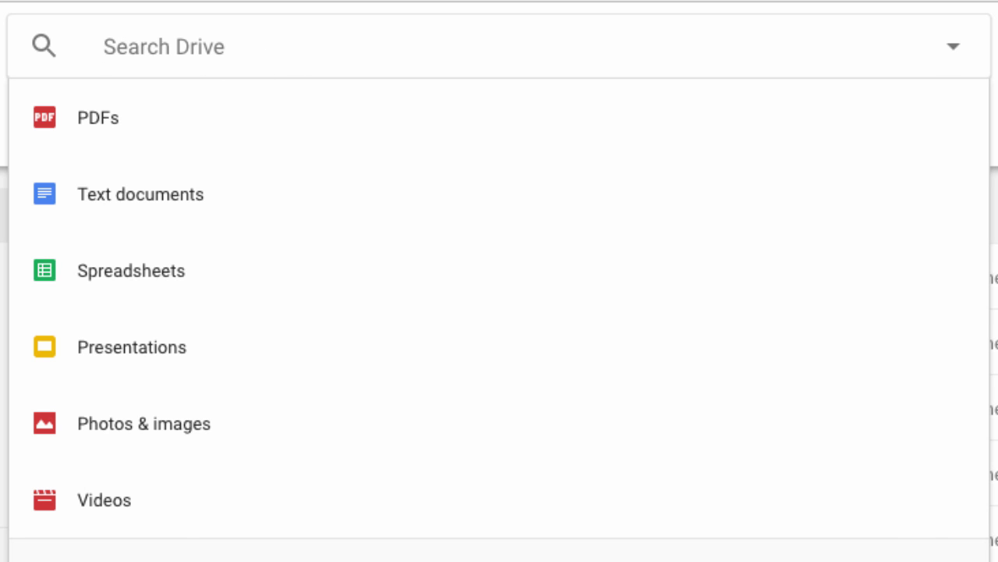
Step: Bring up Drive's advanced search panel and view the file types in its Type list
key(Escape)
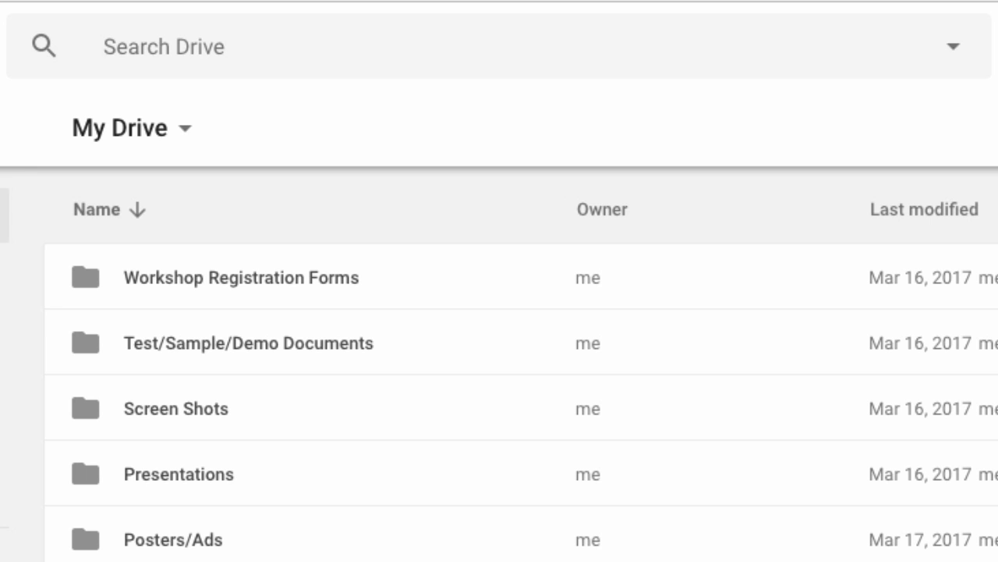
click(184, 54)
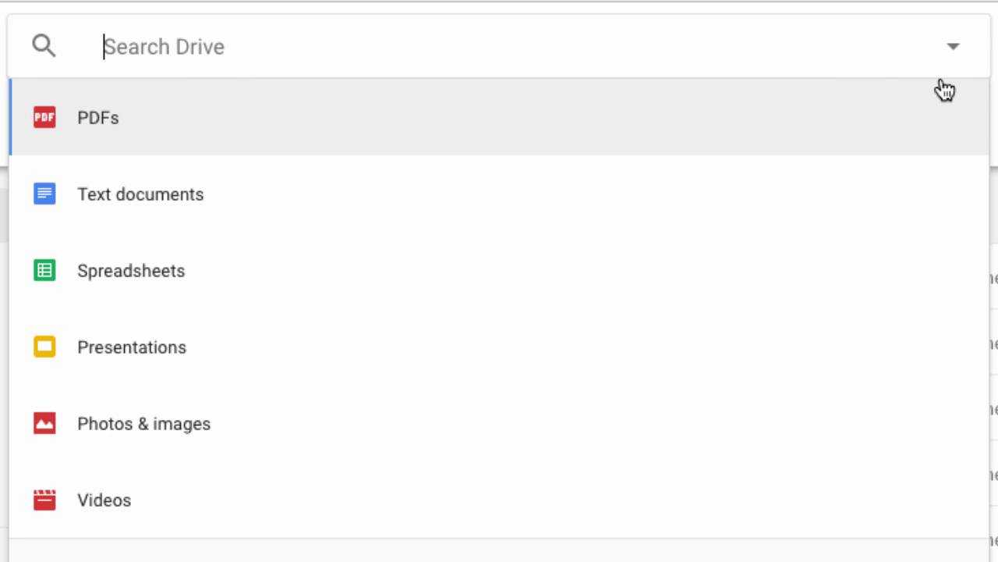
click(955, 51)
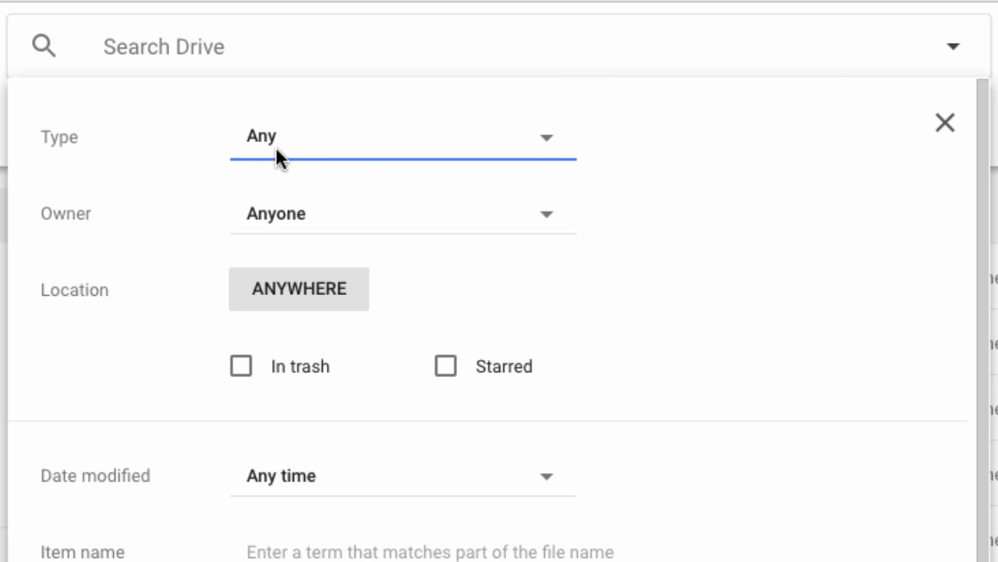
click(563, 141)
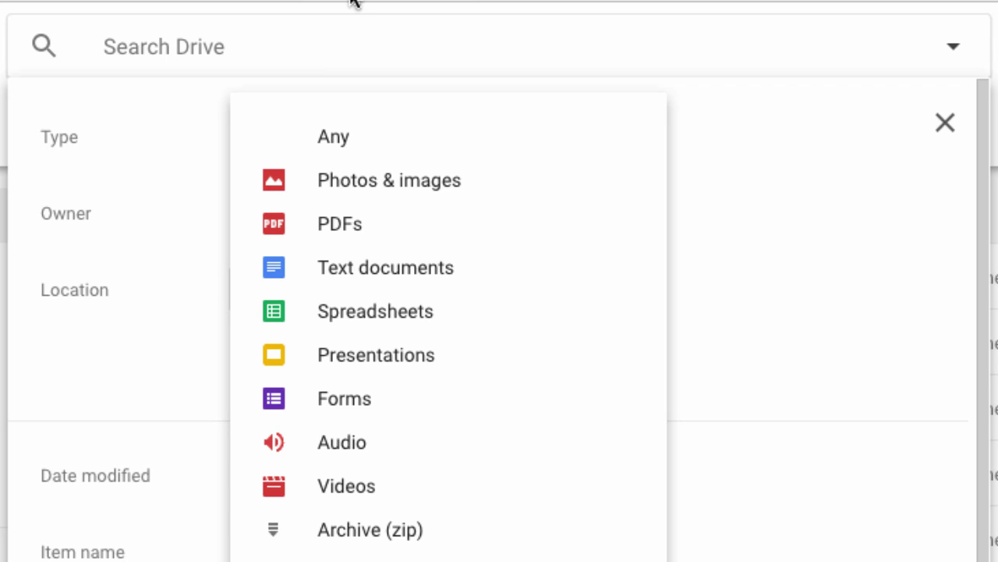
click(320, 47)
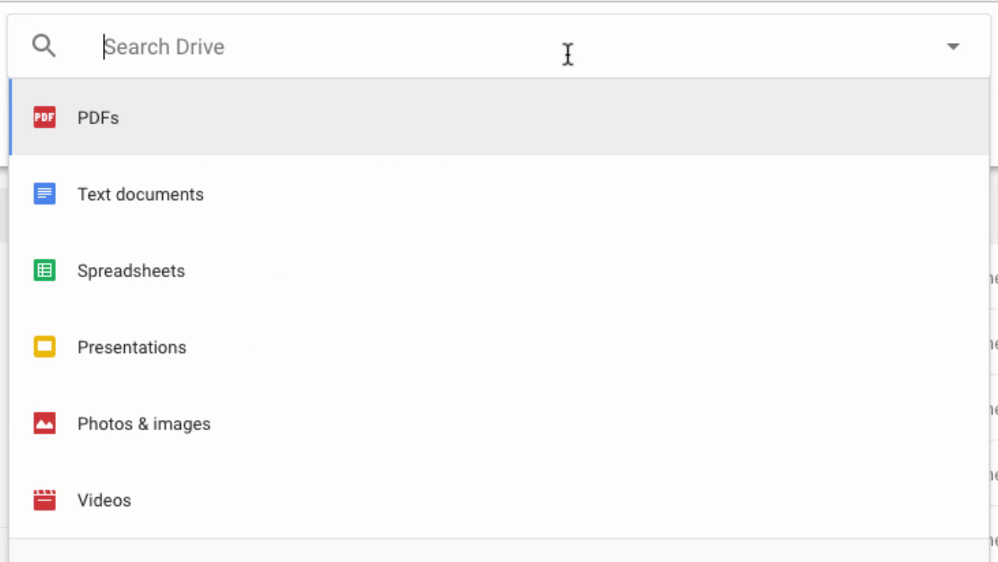
click(952, 47)
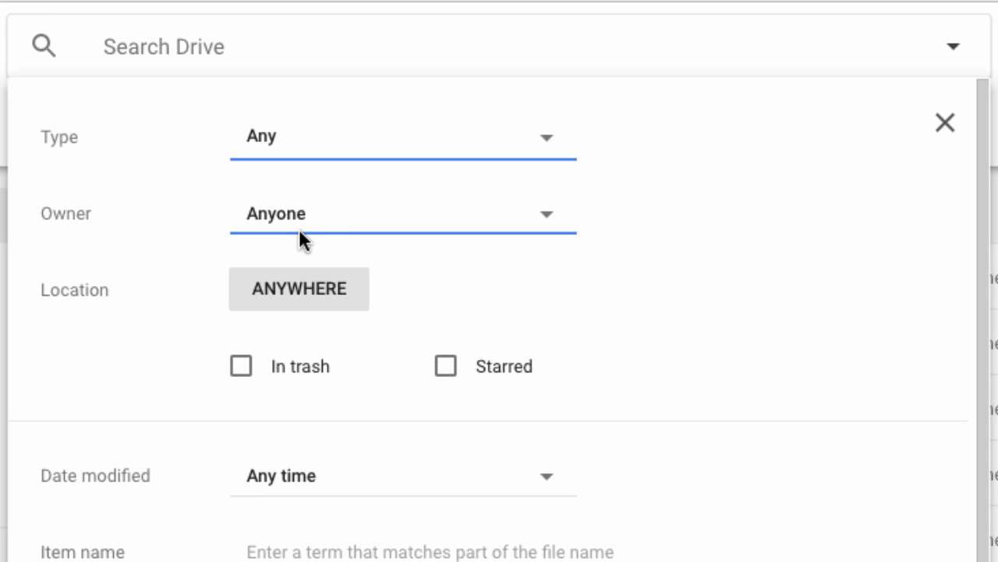
Step: Review the Owner and Type filter choices, then dismiss the advanced search panel
click(547, 219)
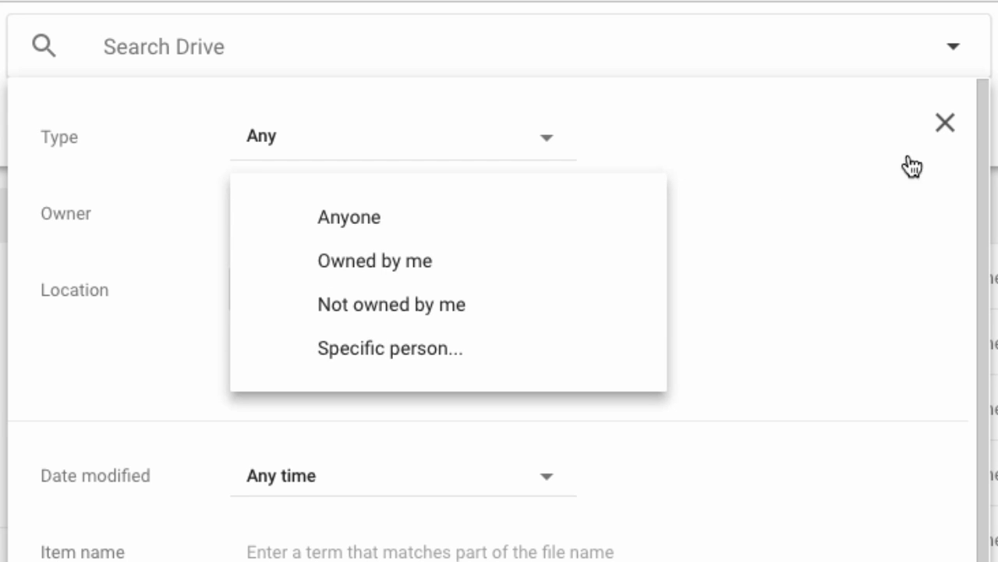
click(946, 124)
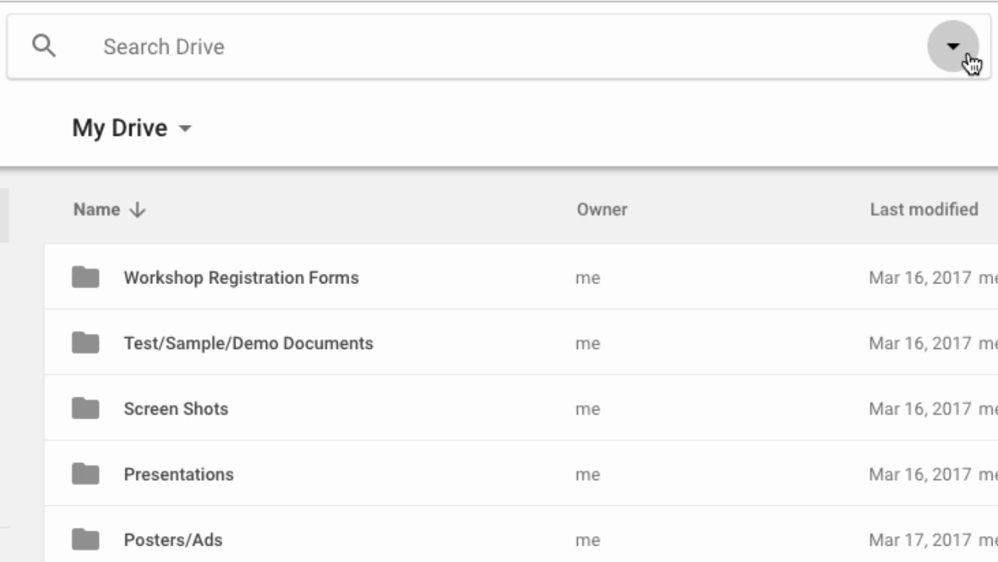
click(964, 53)
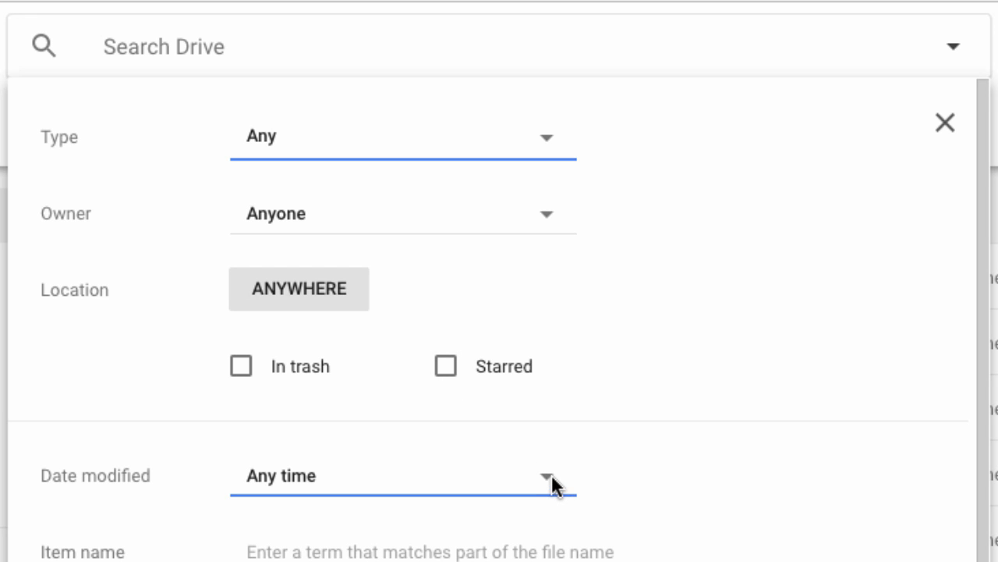
scroll(512, 361, down, 4)
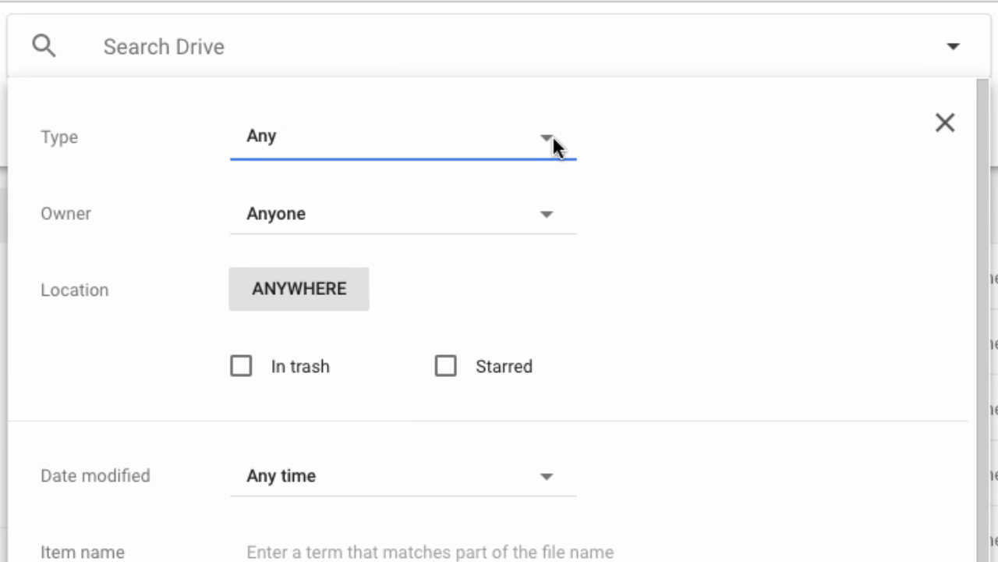
click(551, 142)
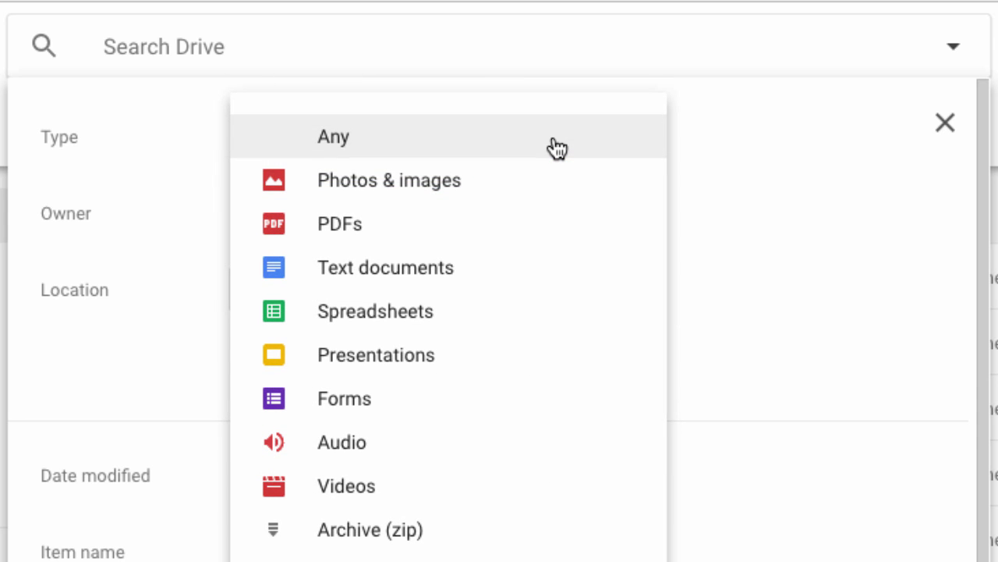
click(466, 51)
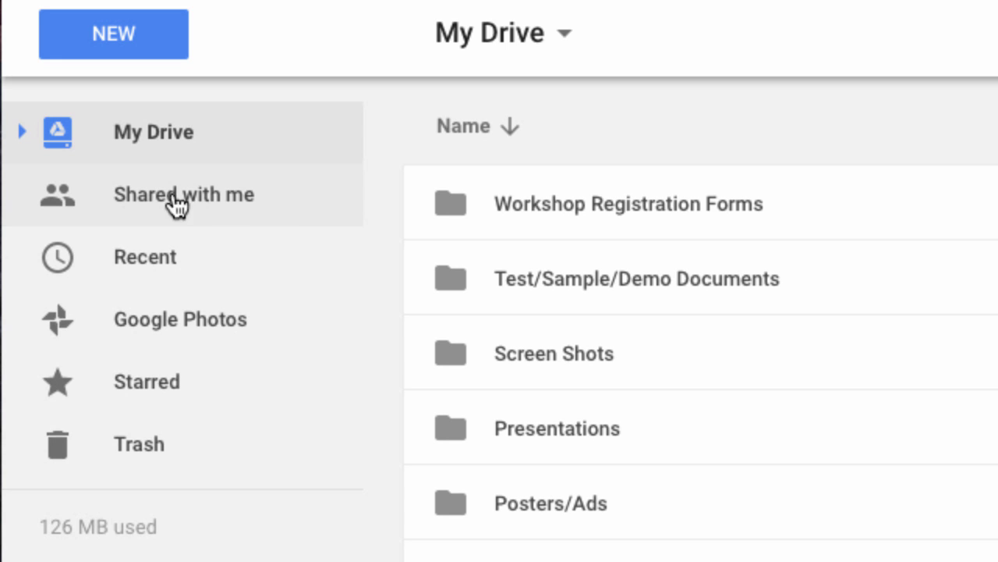
click(216, 215)
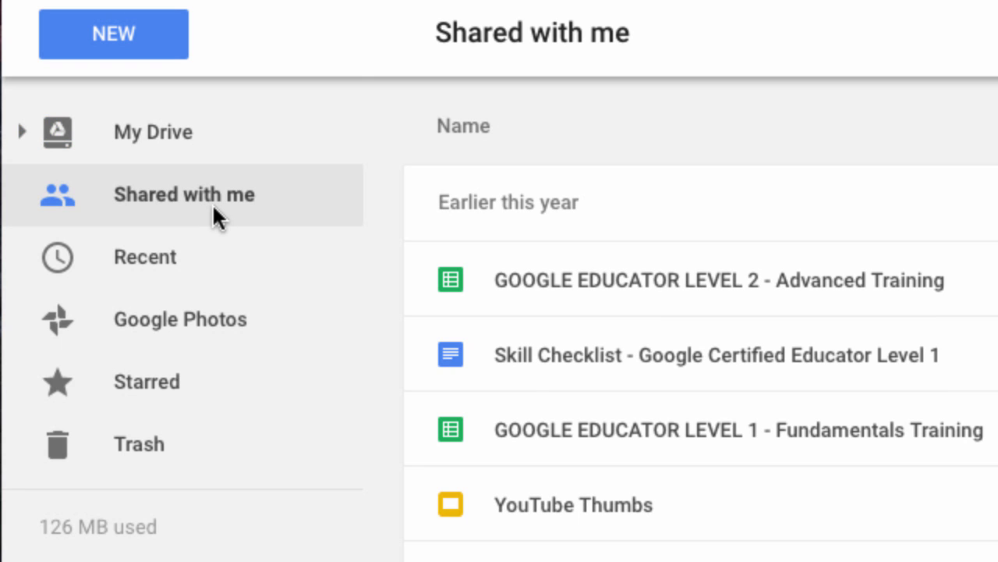
click(172, 248)
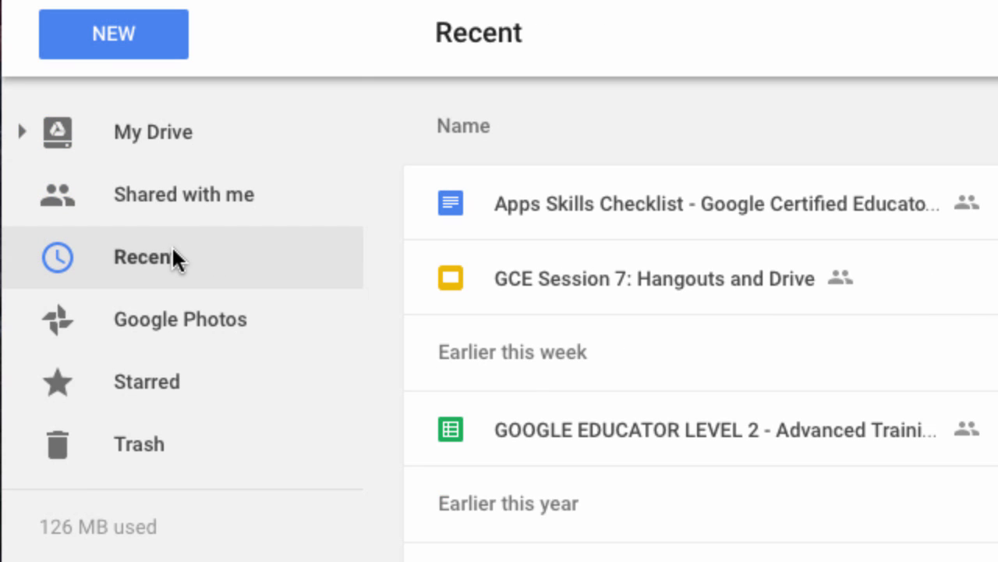
click(211, 192)
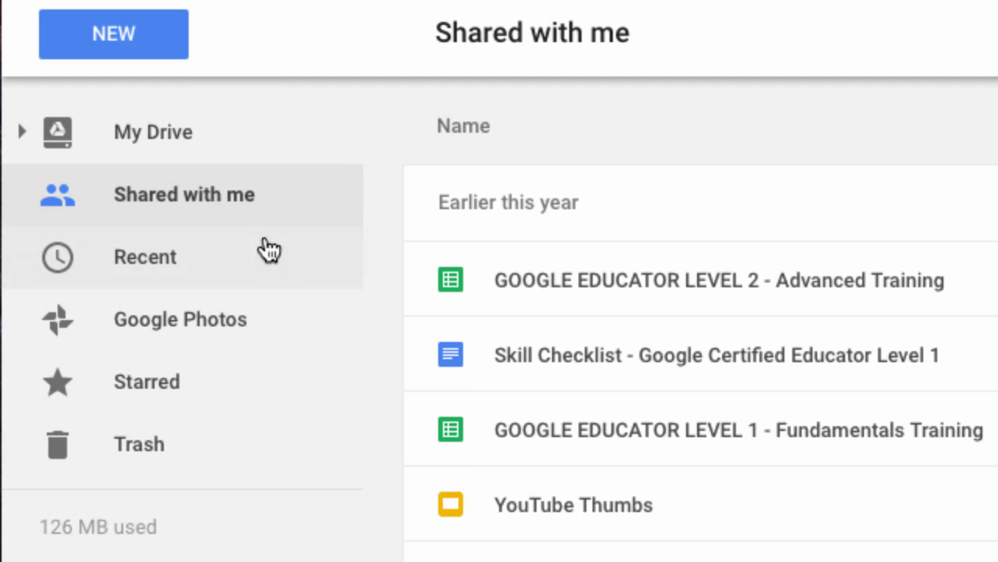
click(191, 140)
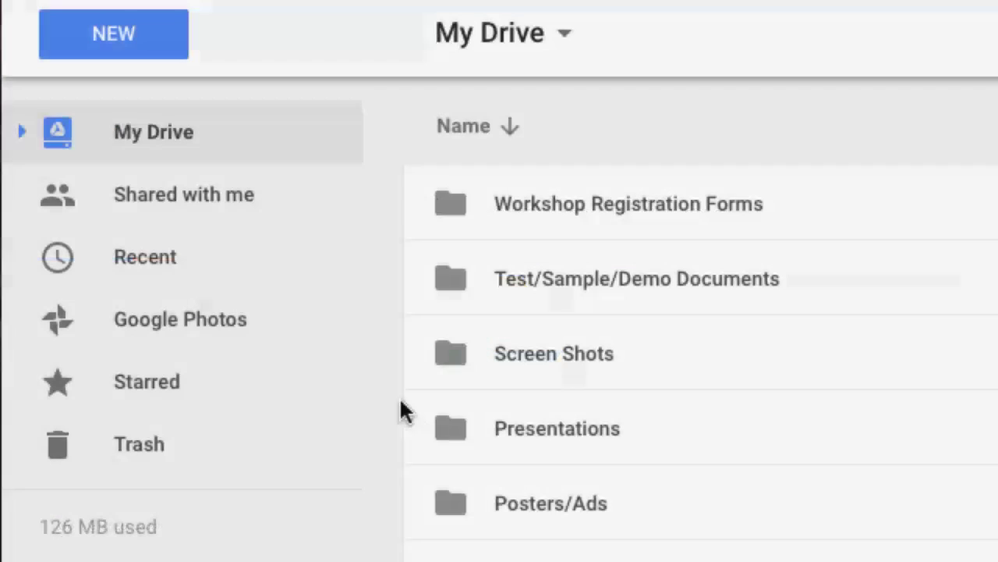
scroll(392, 392, down, 3)
scroll(392, 393, up, 3)
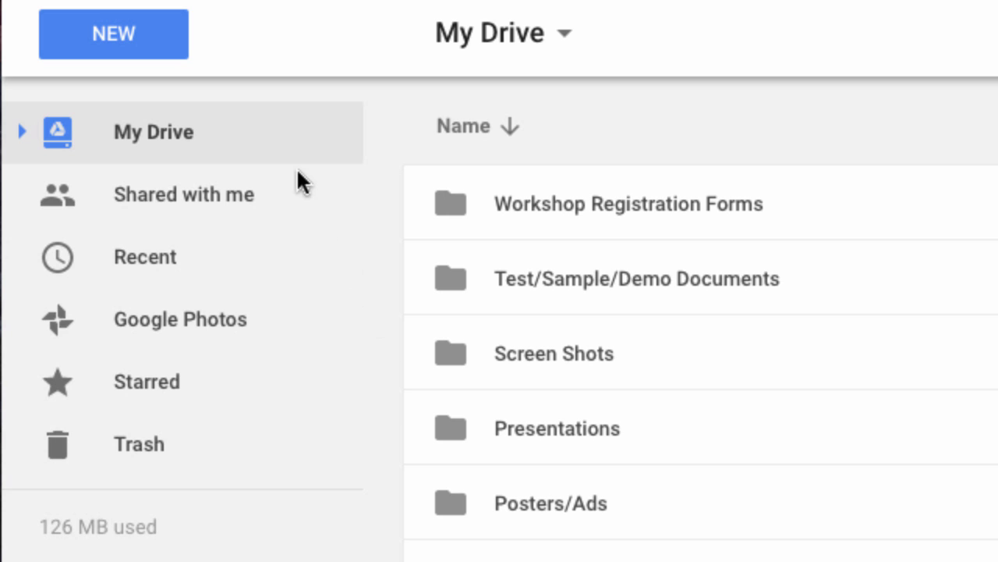
Step: Upload WanttoDriveinthePhilippines (1).docx from the Desktop into My Drive
click(148, 57)
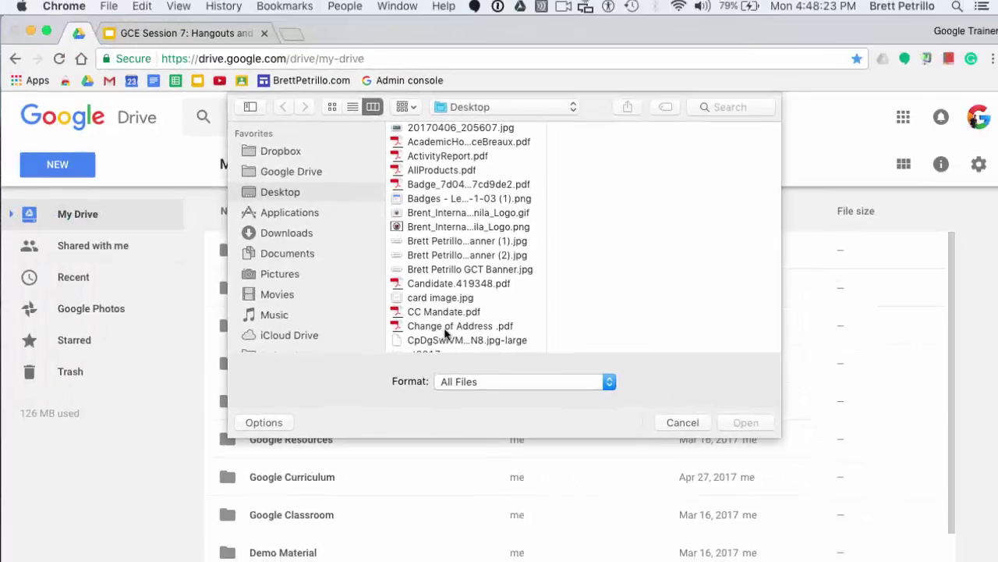
scroll(448, 334, down, 10)
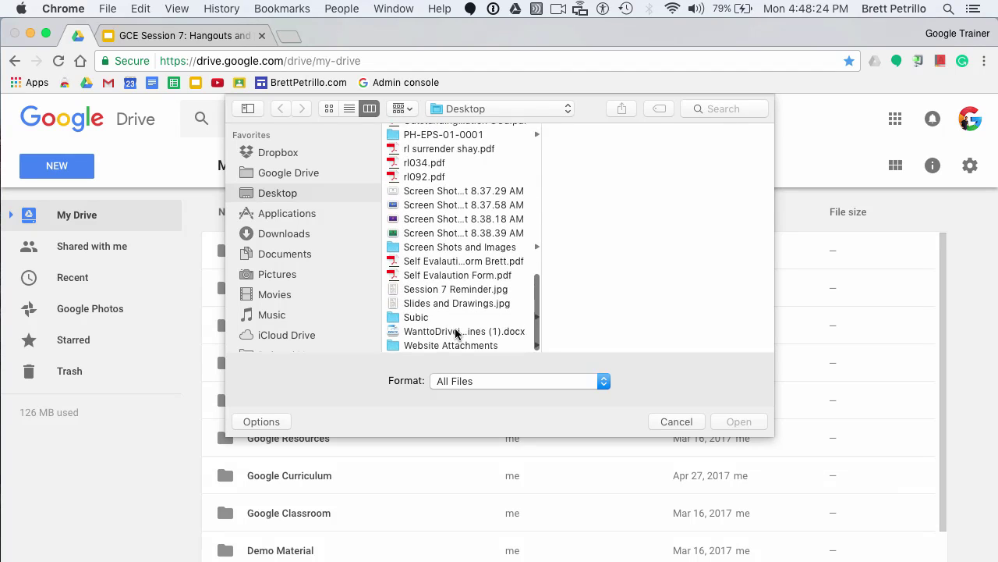
click(457, 331)
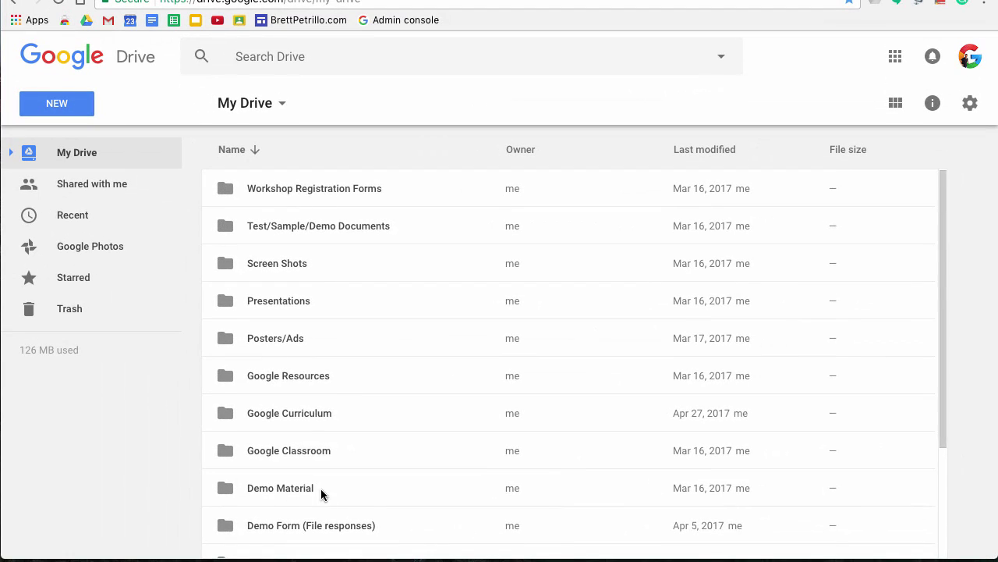
Step: Preview WanttoDriveinthePhilippines (1).docx from the file list and open it with Google Docs
scroll(212, 485, down, 3)
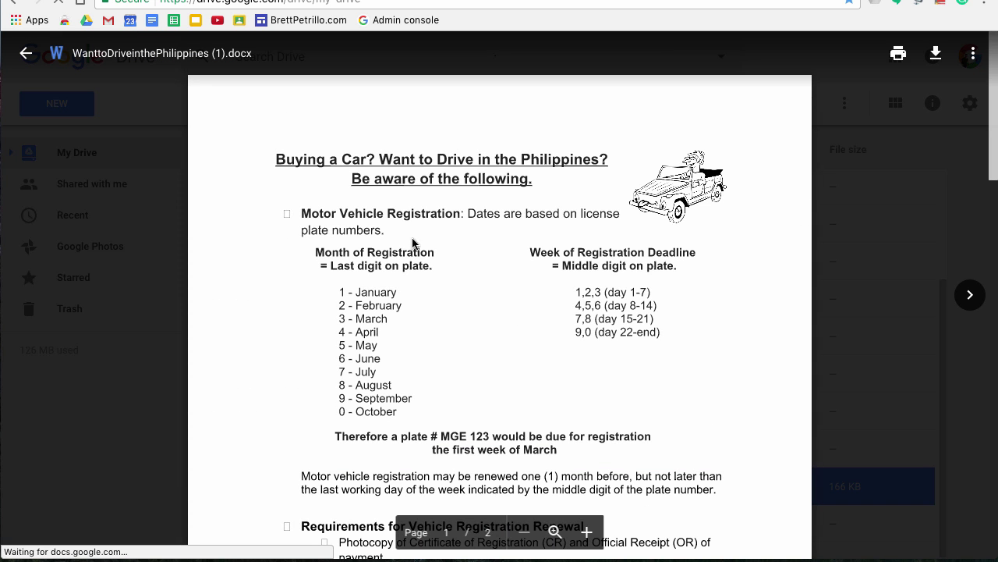
scroll(305, 182, down, 5)
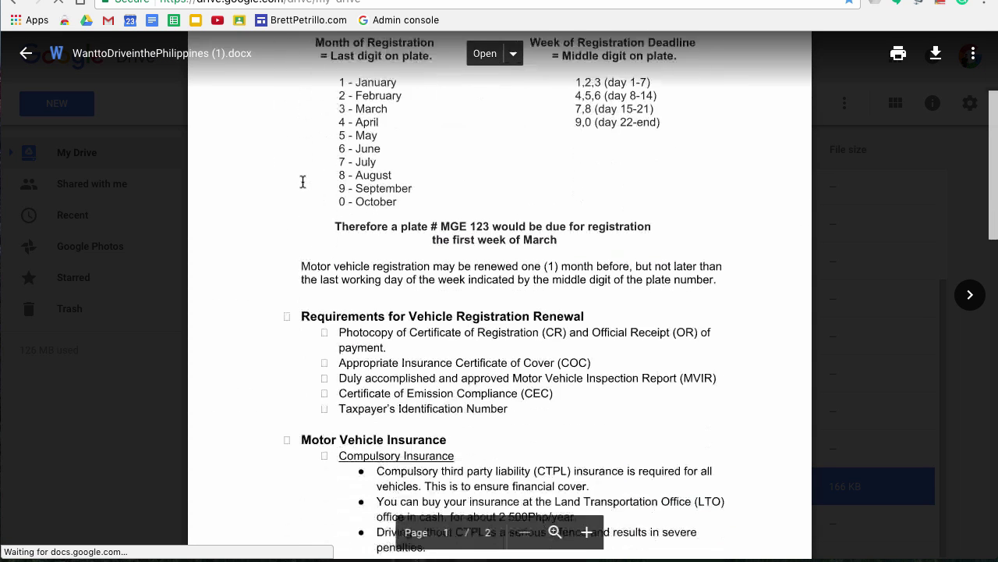
scroll(499, 196, up, 5)
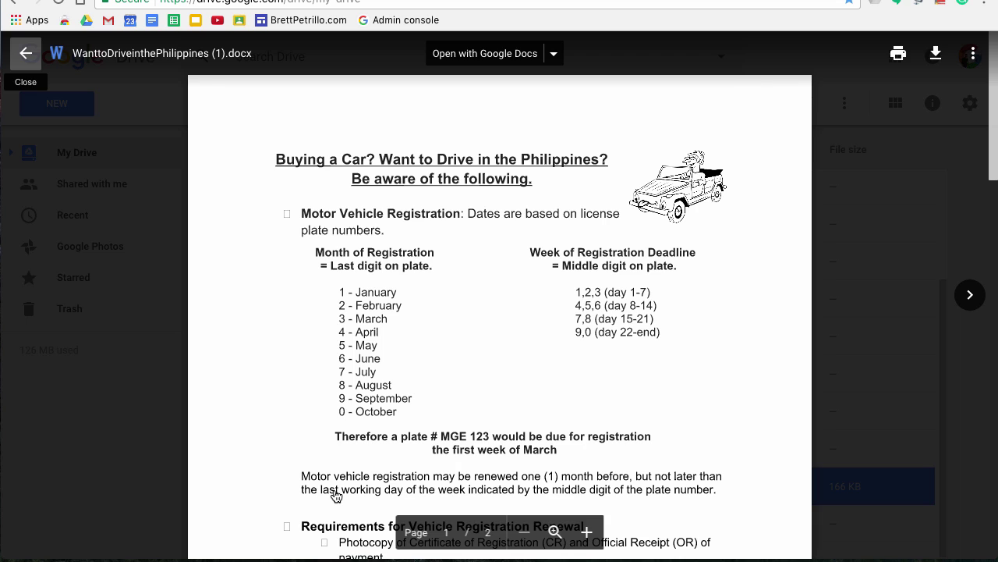
key(Escape)
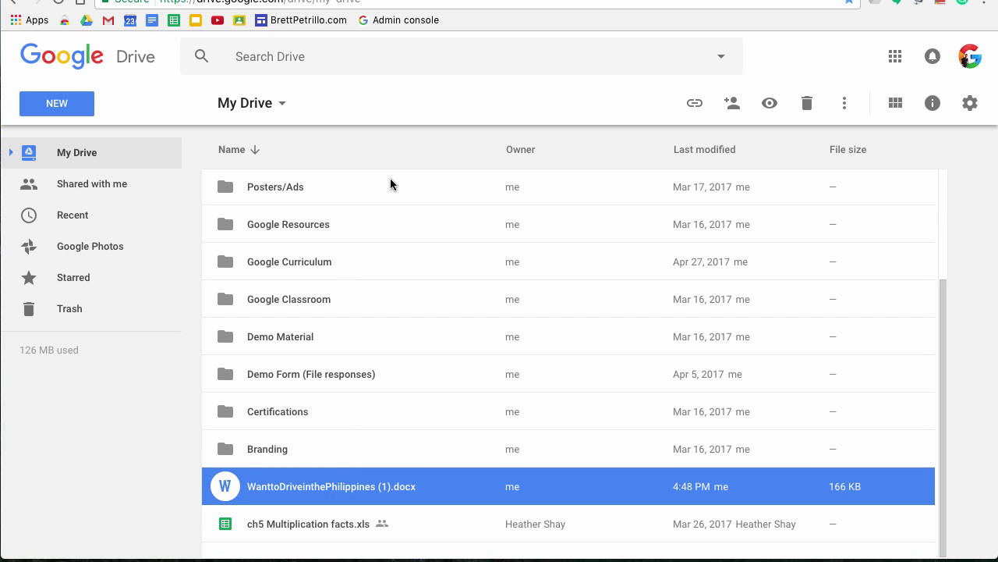
key(Return)
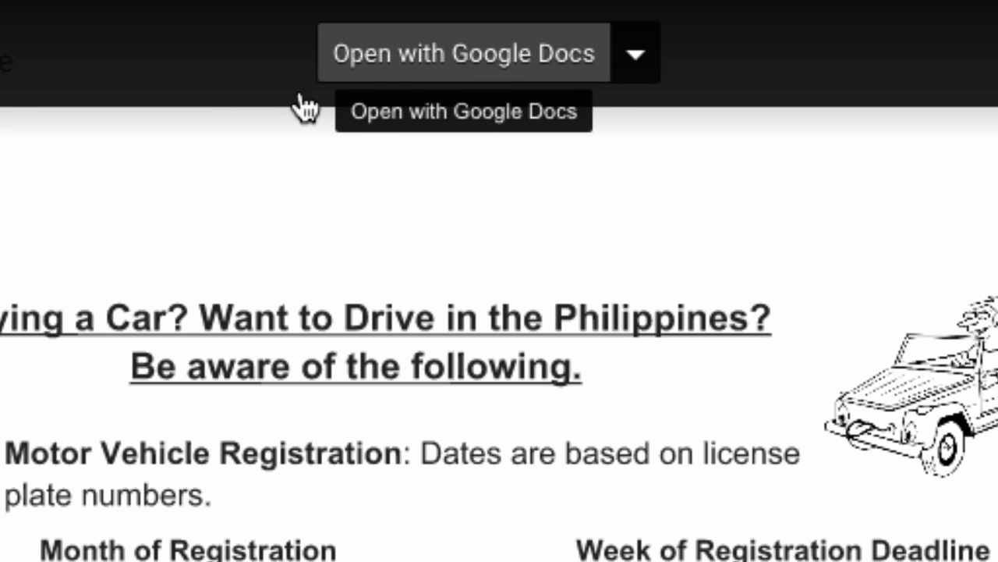
click(545, 69)
click(519, 64)
Step: Convert the .docx into a Google Doc, scroll through it, then return to Drive's preview
click(521, 70)
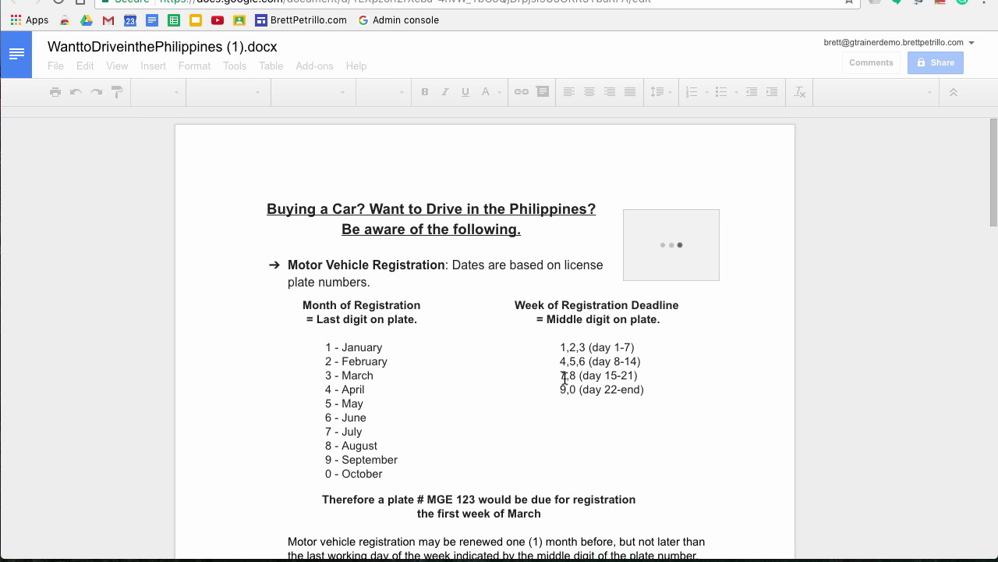
scroll(565, 378, down, 3)
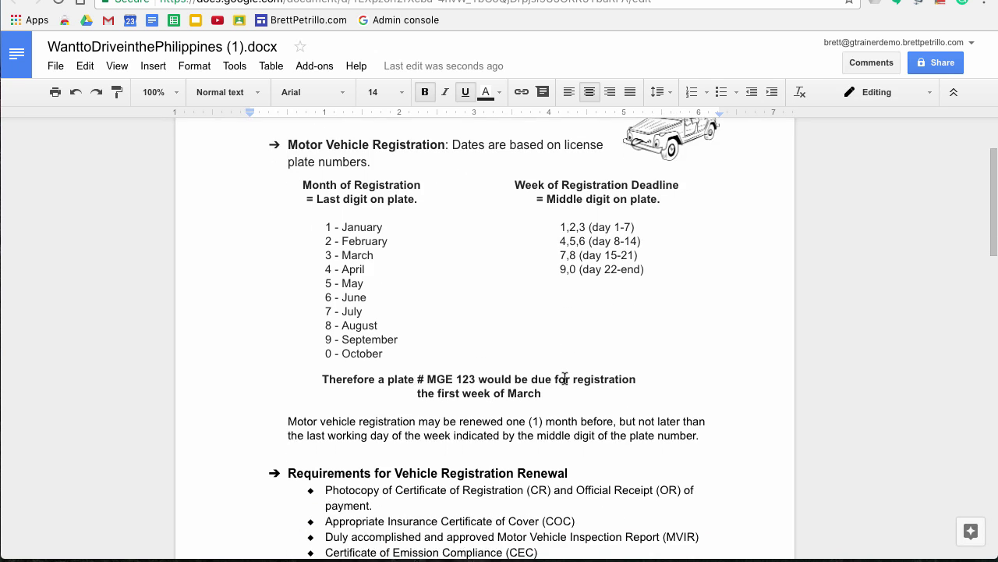
scroll(565, 381, down, 4)
scroll(564, 384, down, 15)
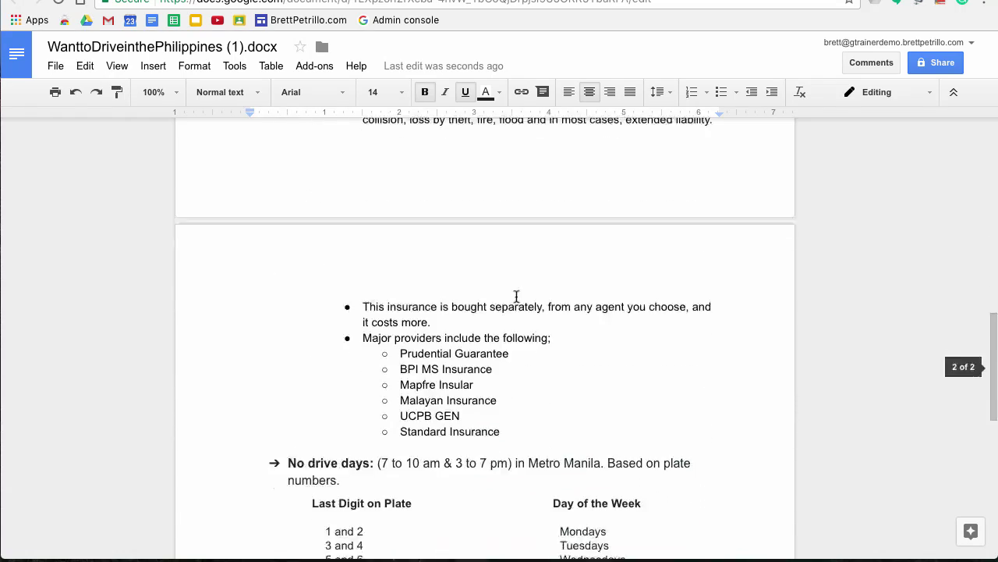
scroll(452, 251, up, 20)
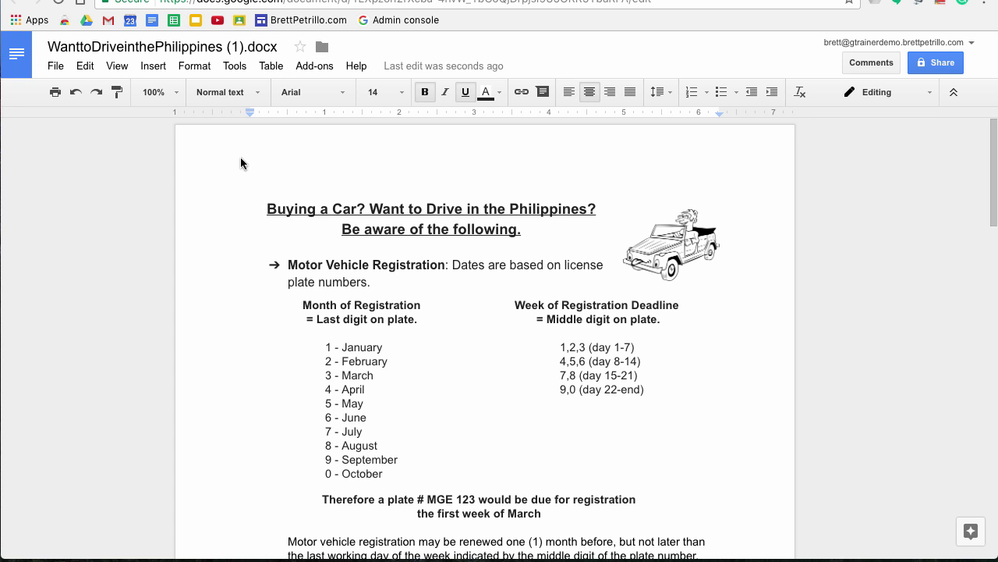
click(47, 1)
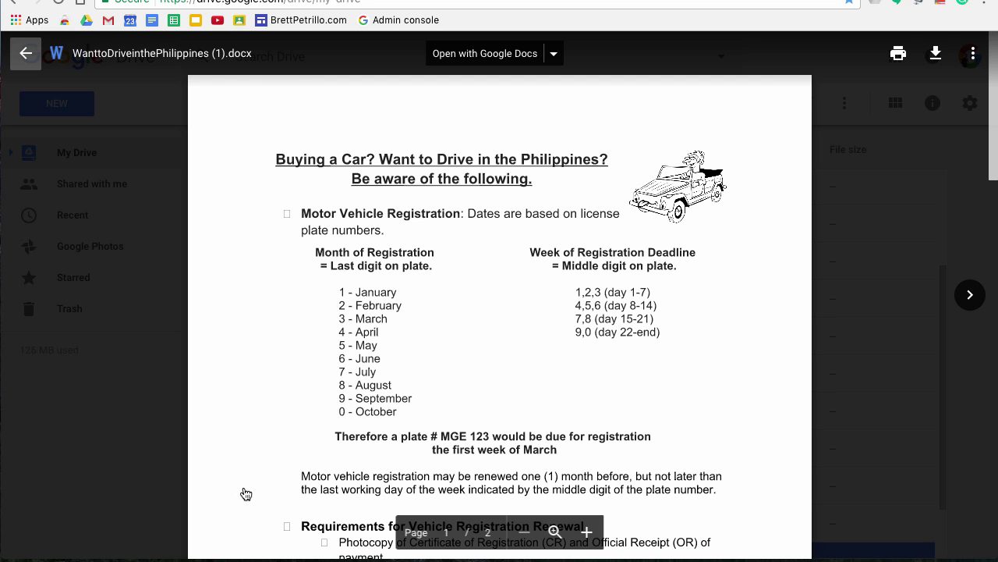
key(Escape)
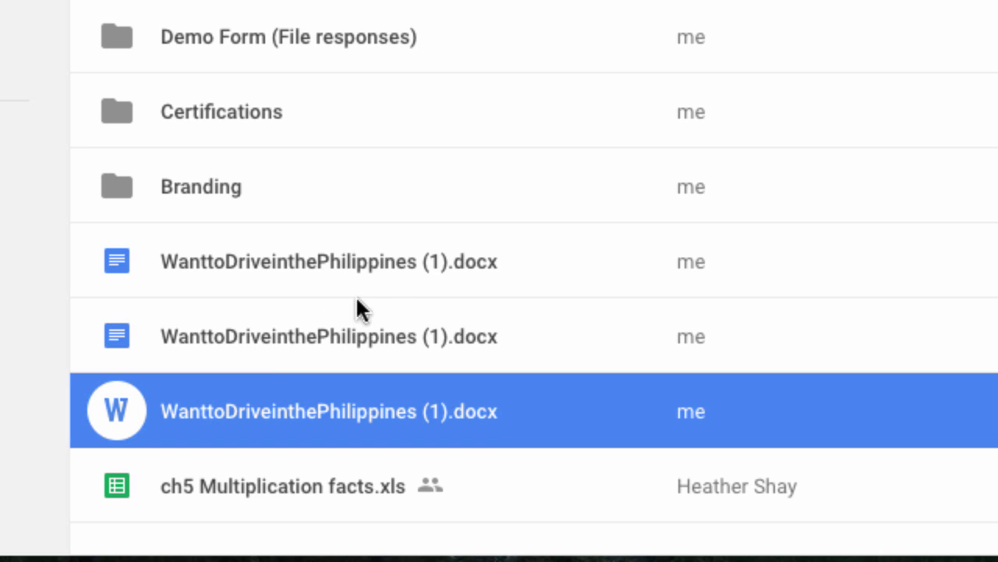
right_click(315, 334)
click(312, 293)
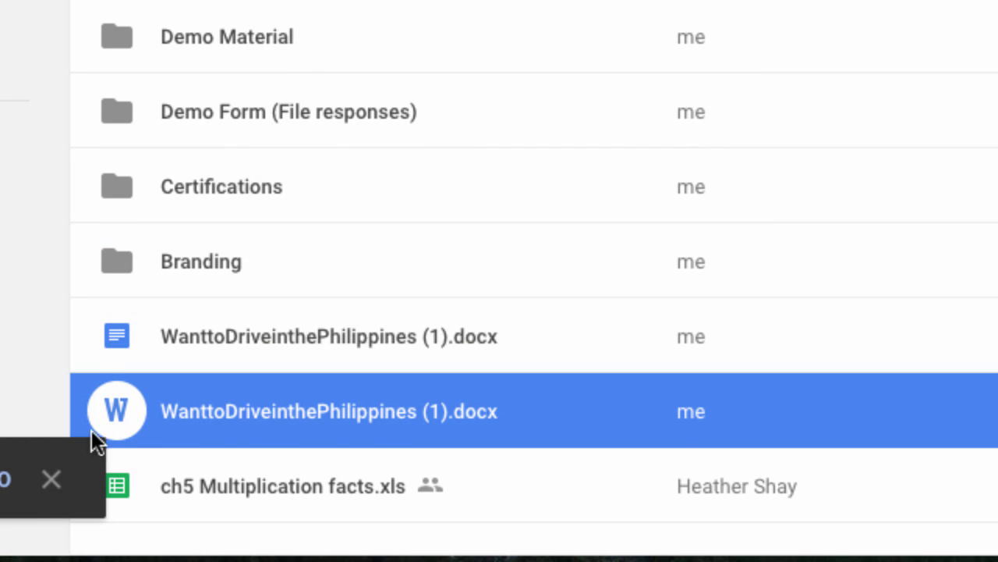
click(129, 403)
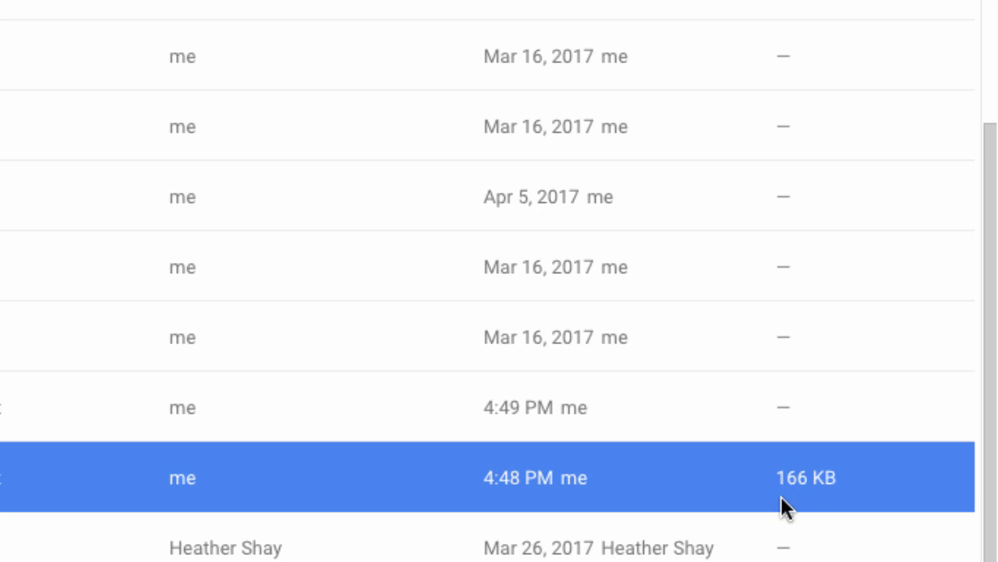
mouse_move(804, 495)
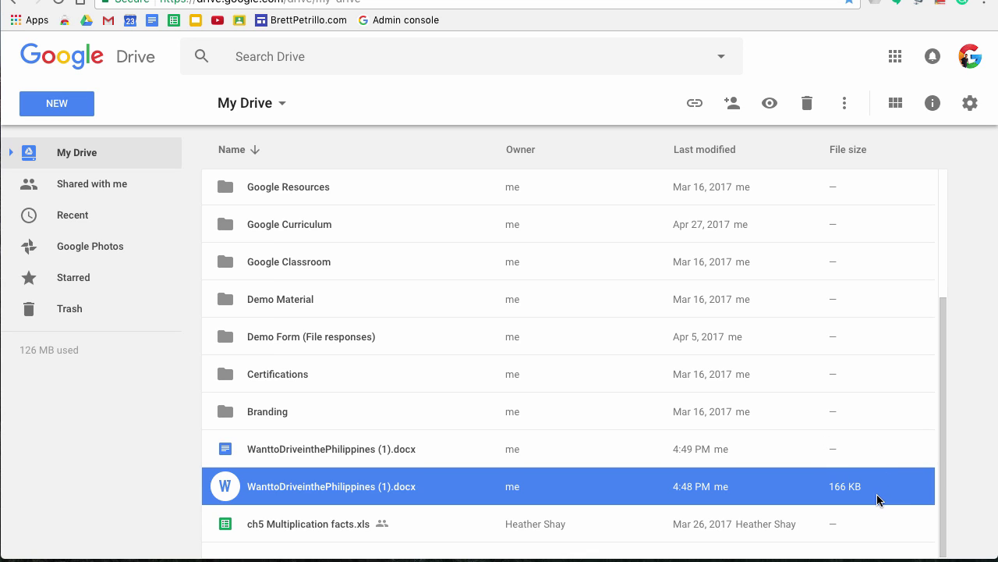
mouse_move(879, 500)
mouse_move(765, 479)
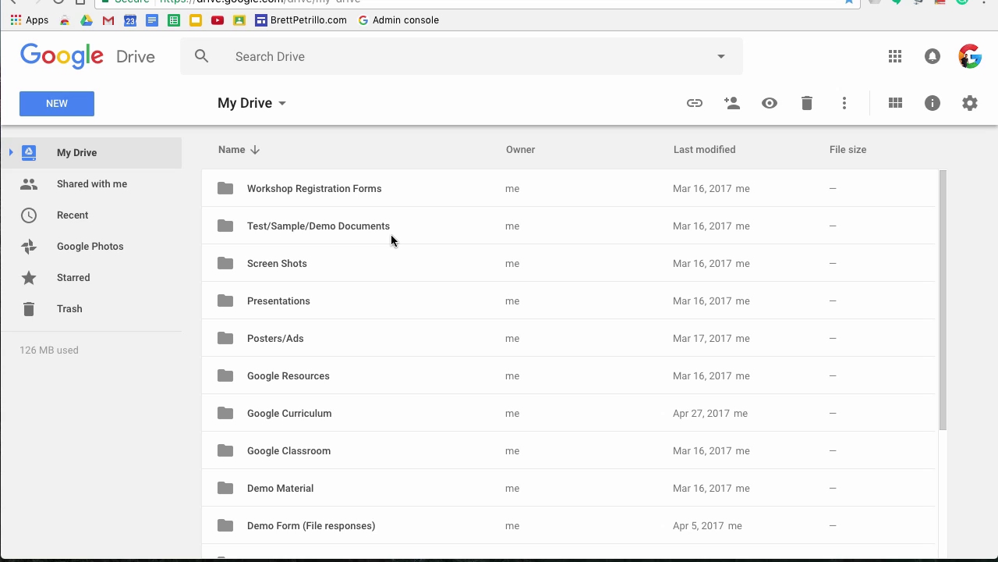
click(305, 197)
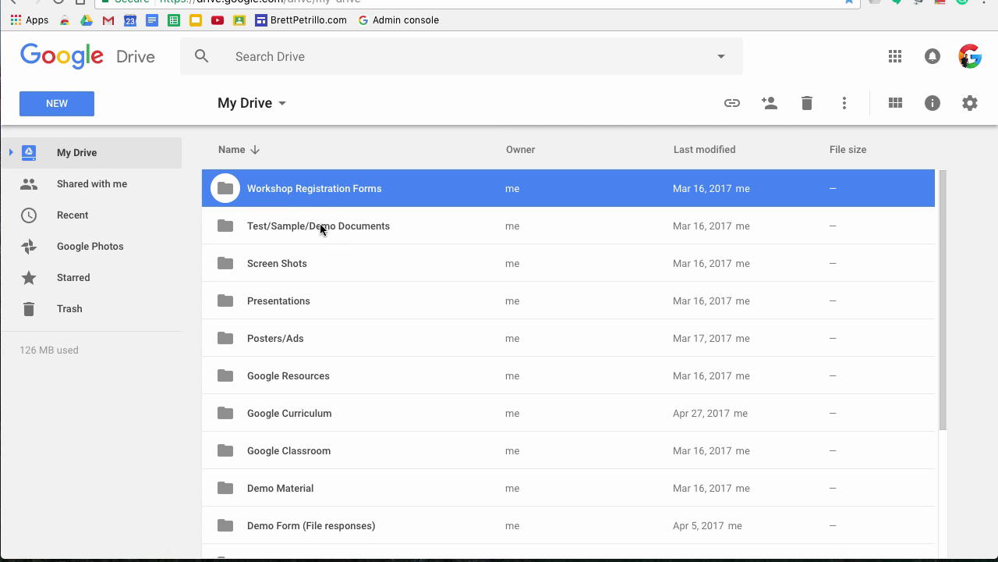
right_click(305, 197)
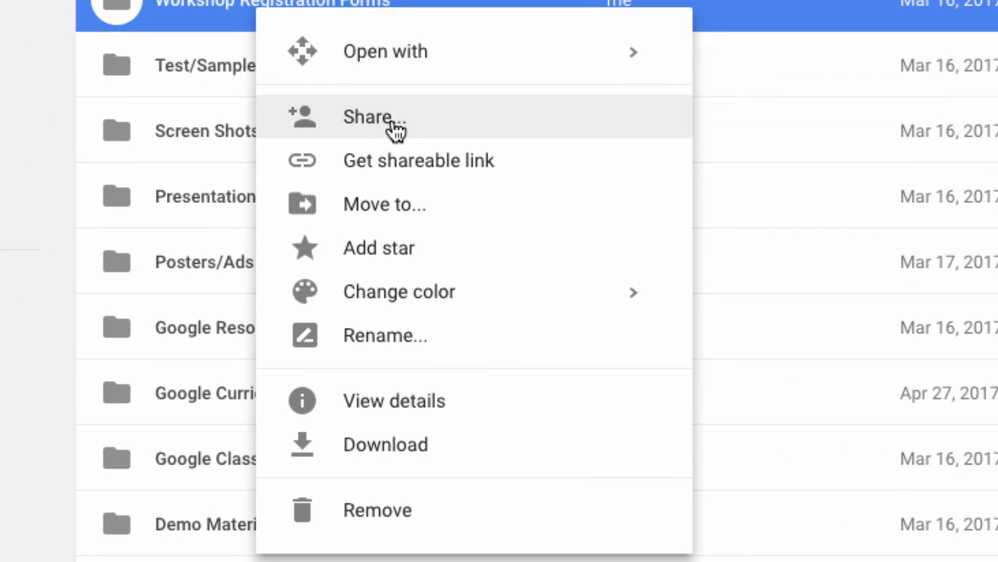
click(439, 131)
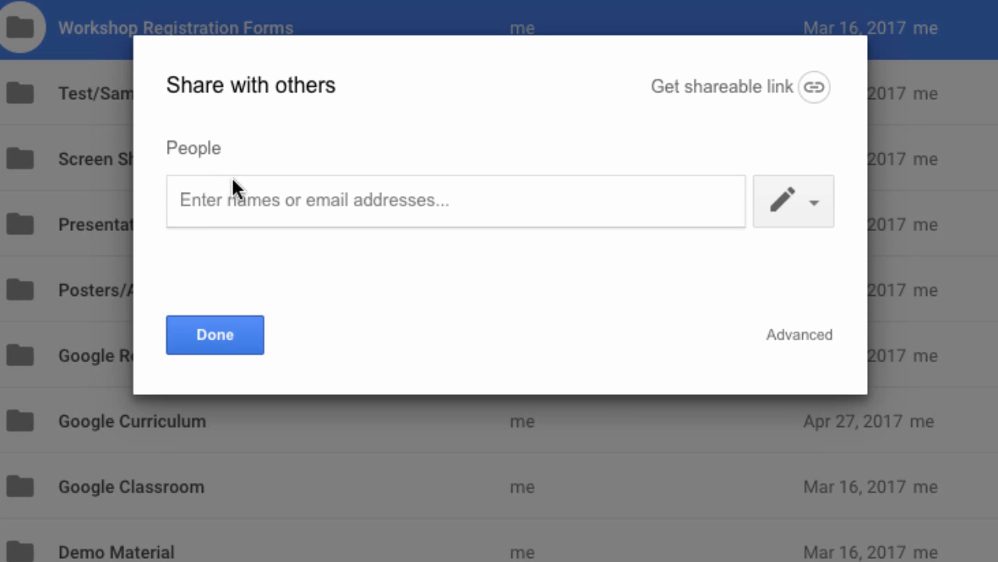
key(Escape)
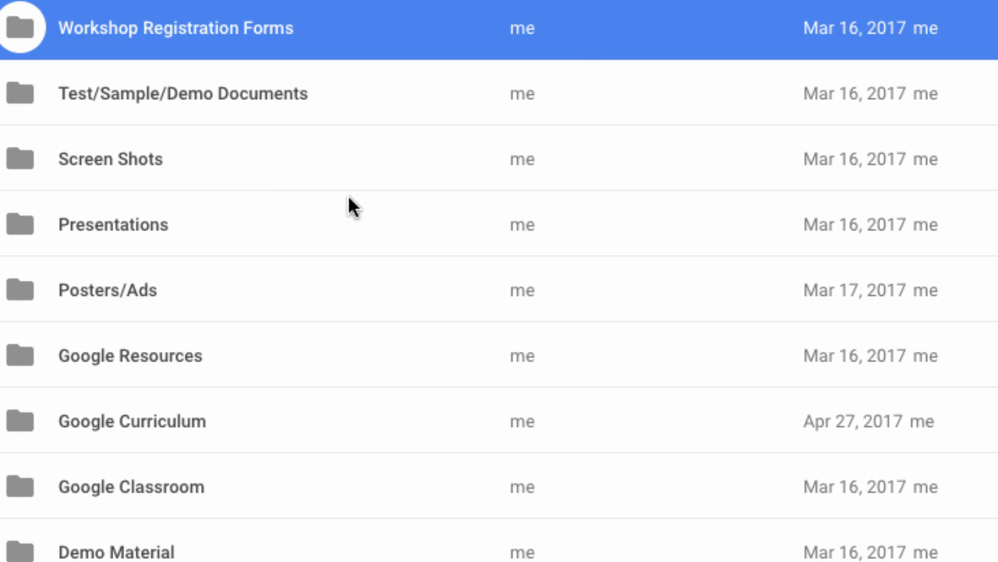
right_click(144, 33)
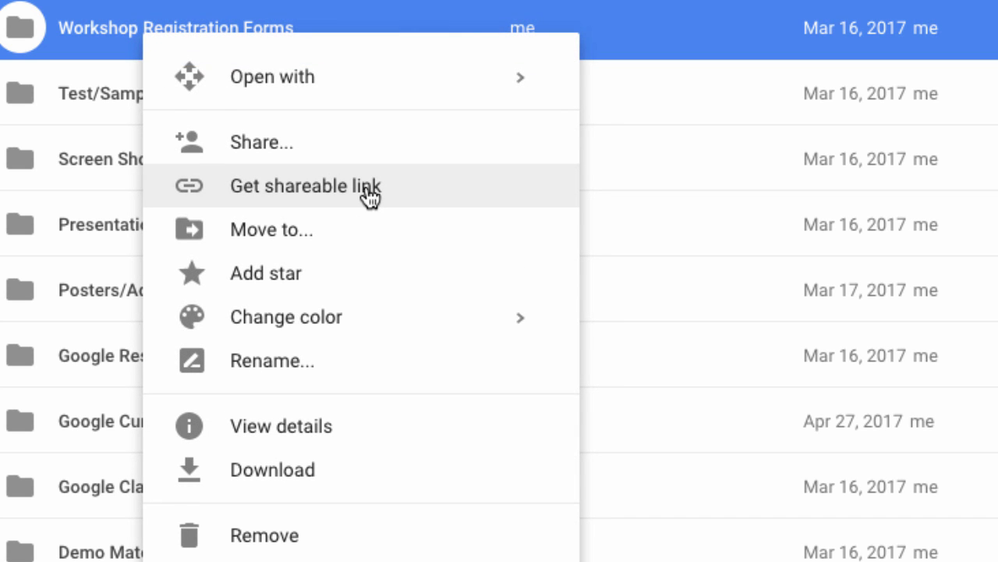
Step: Enable link sharing for Workshop Registration Forms and expand its link-access choices
click(368, 197)
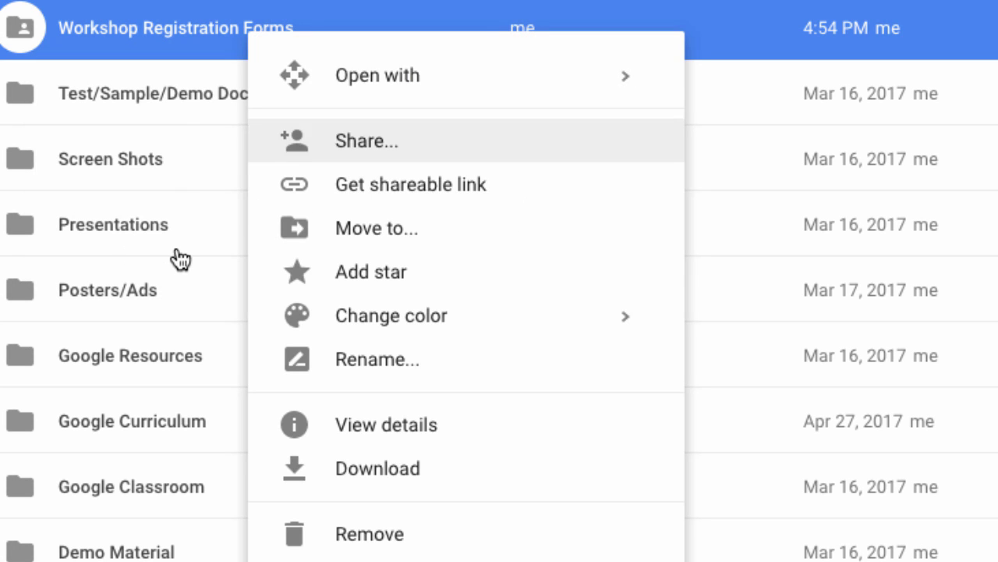
key(Down)
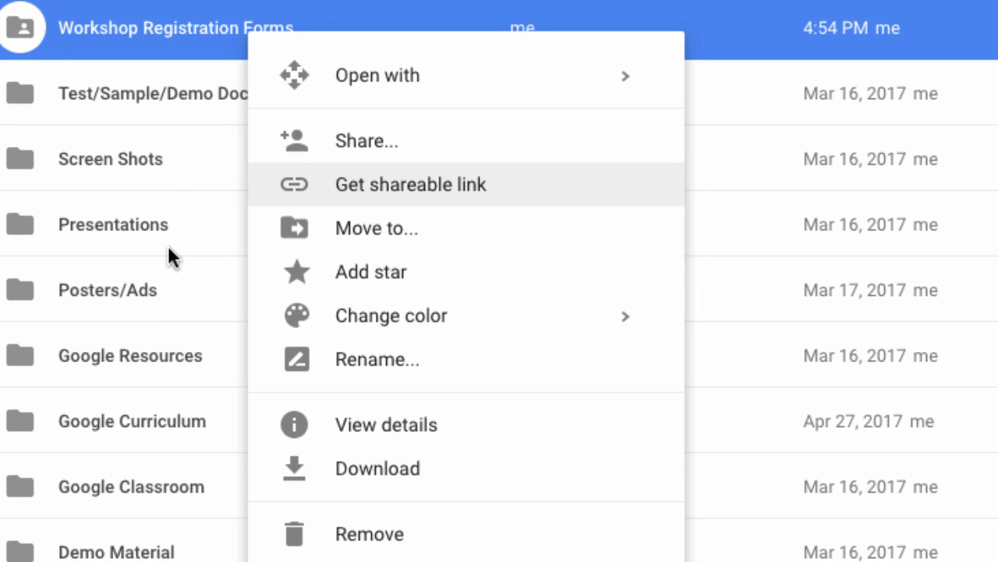
key(Return)
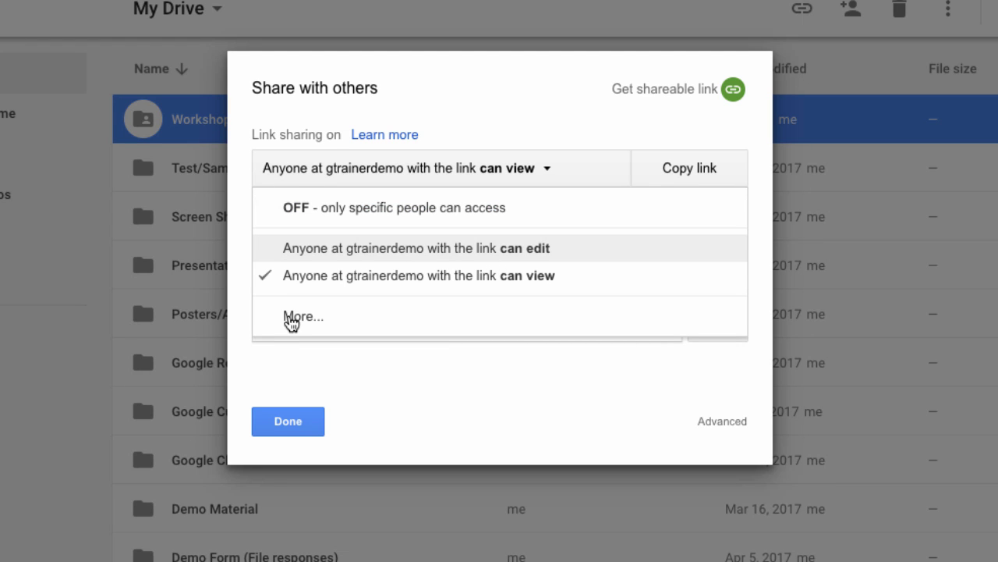
key(Down)
Step: Check link-holder access levels, copy the Workshop Registration Forms share link, and close sharing
key(Return)
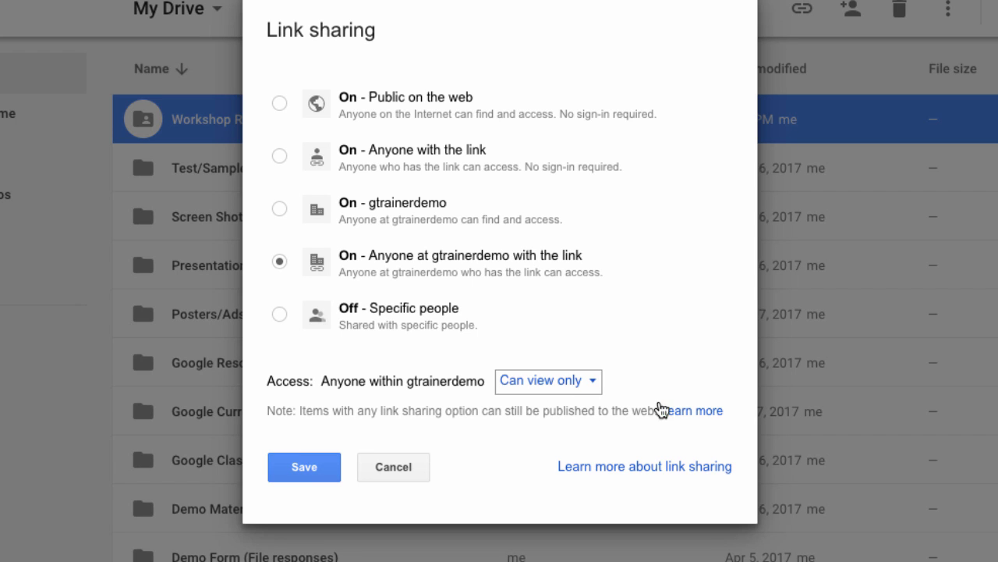
click(585, 381)
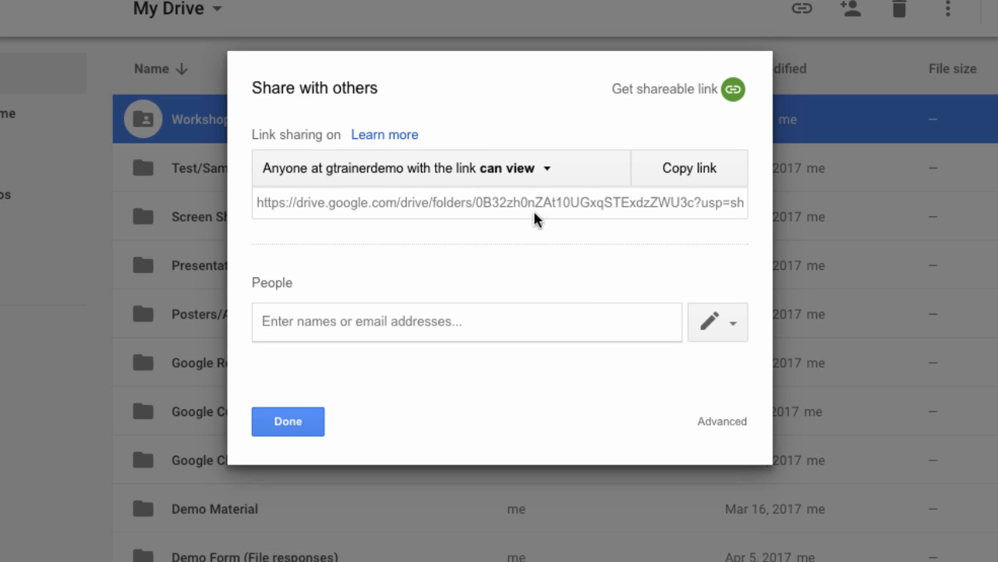
click(690, 169)
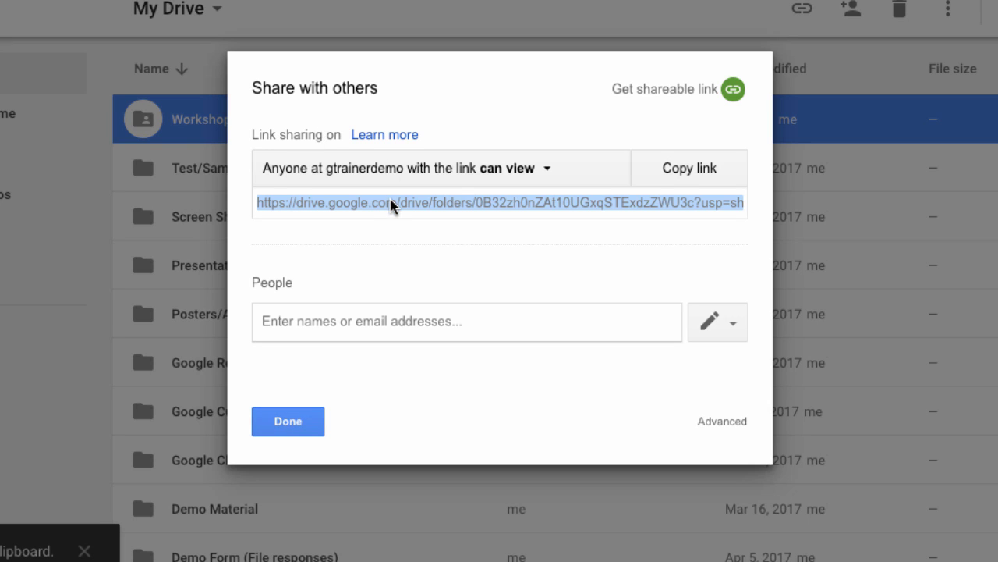
key(Return)
Step: Review Workshop Registration Forms' advanced link access, close it, and open the Drive settings menu
right_click(319, 119)
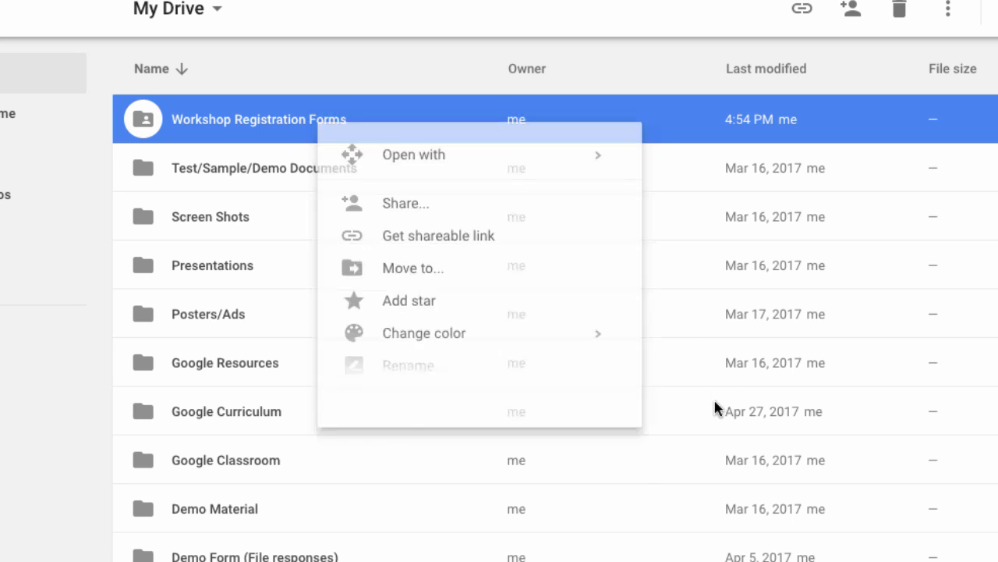
click(406, 205)
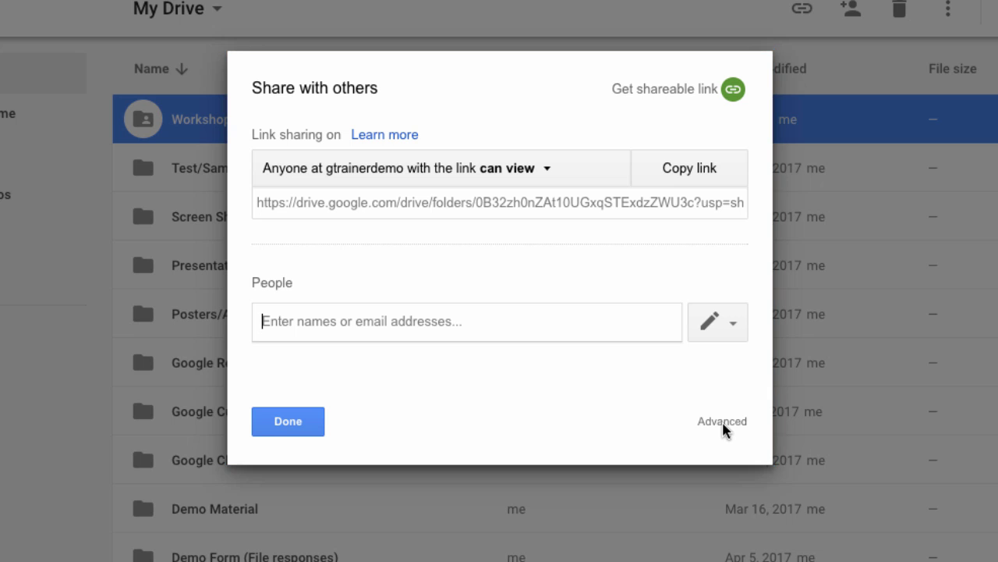
click(562, 163)
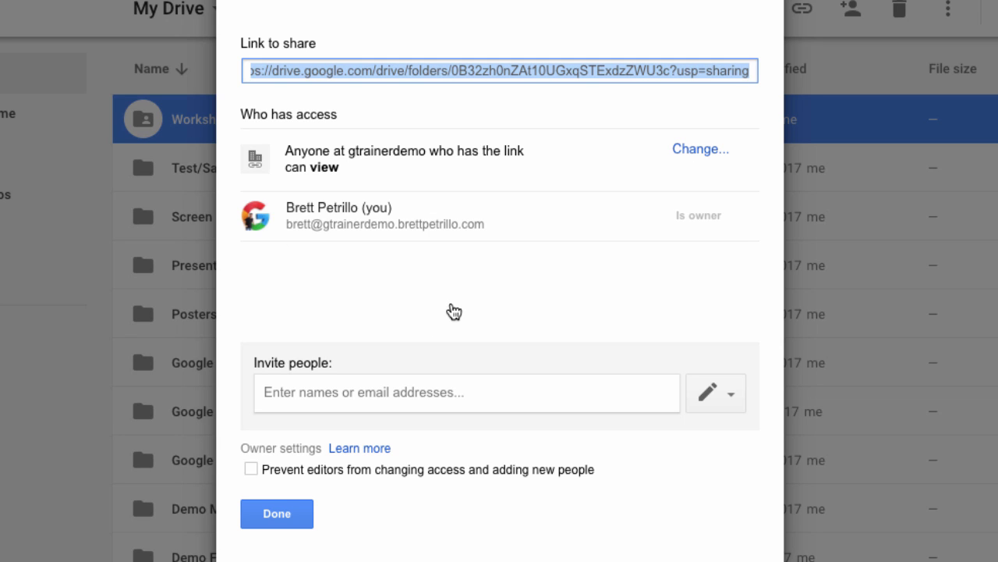
key(Tab)
key(Return)
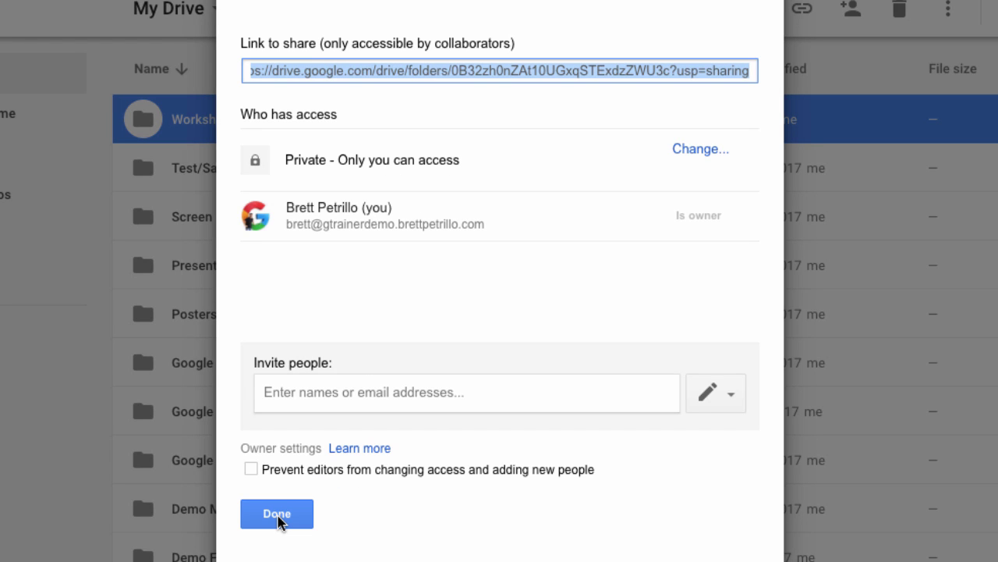
click(279, 516)
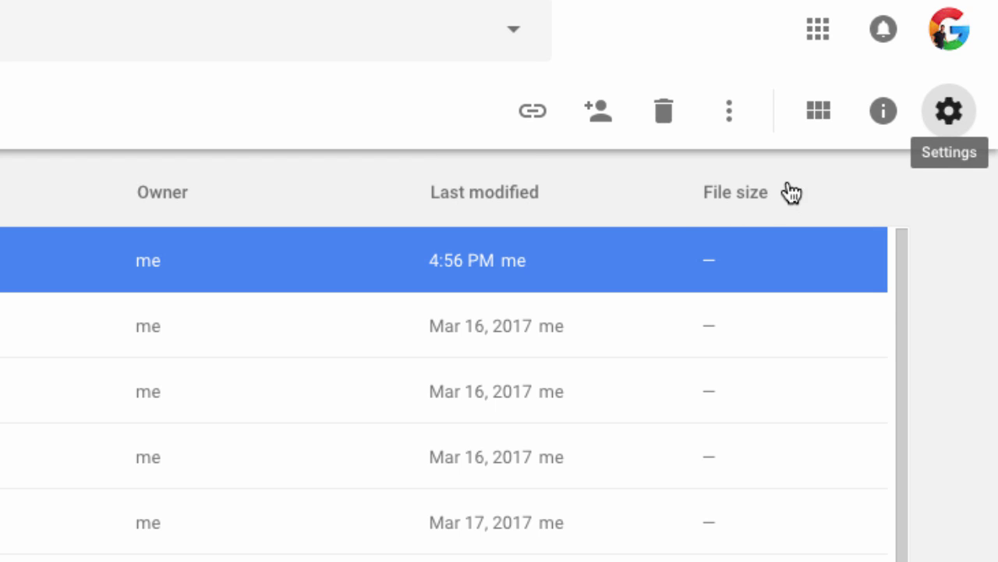
click(950, 110)
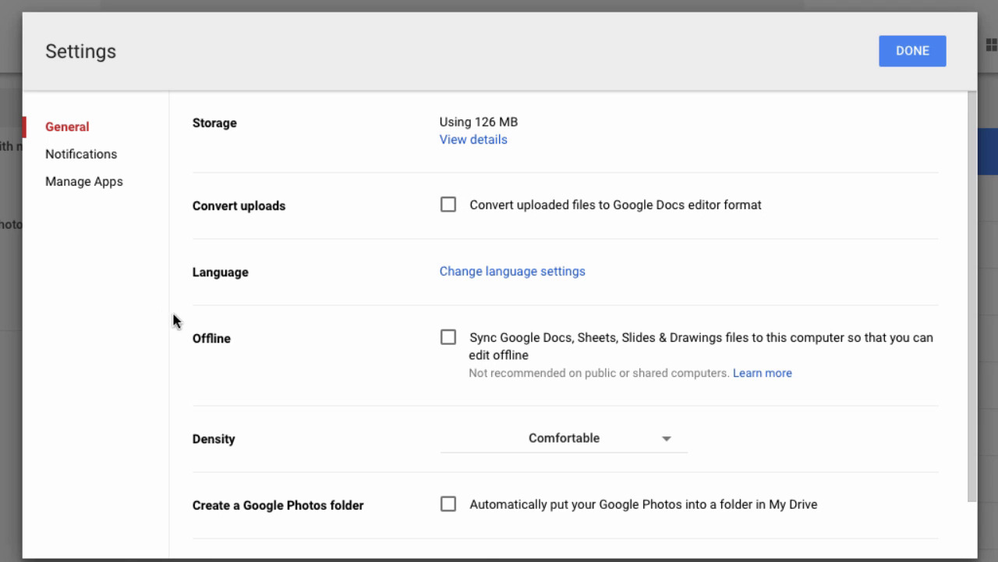
Step: Tick the Offline option 'Sync Google Docs, Sheets, Slides & Drawings files to this computer'
scroll(239, 227, down, 2)
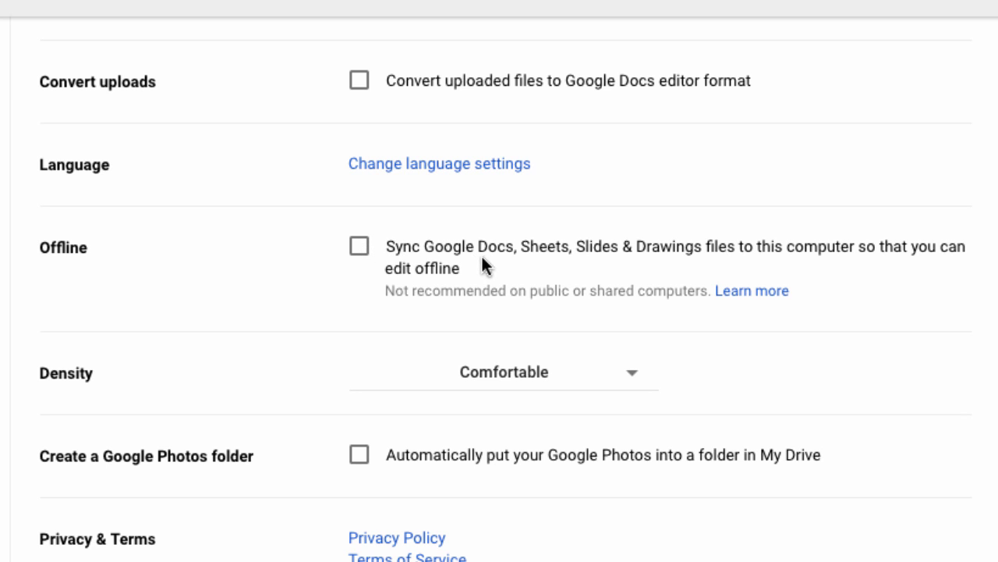
click(522, 254)
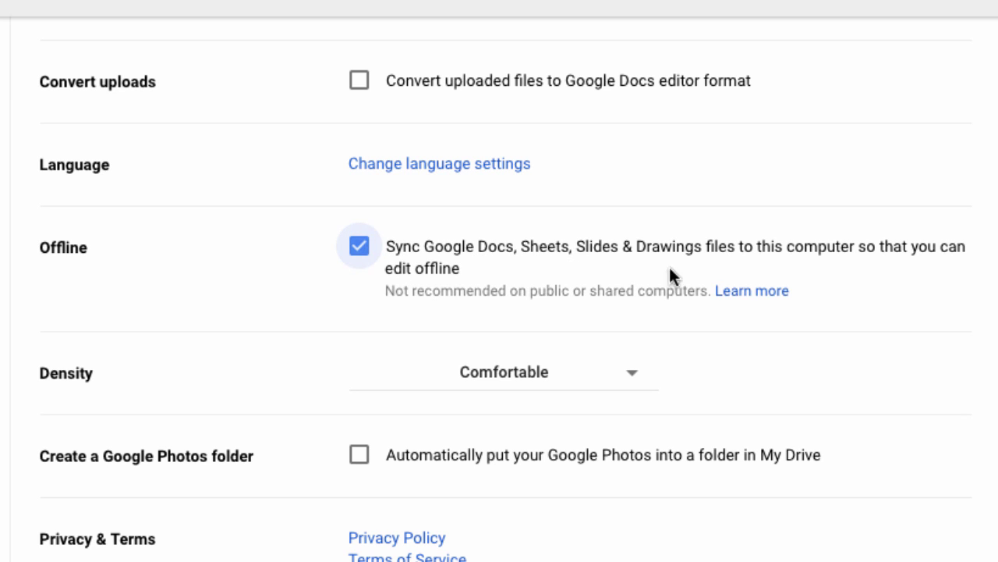